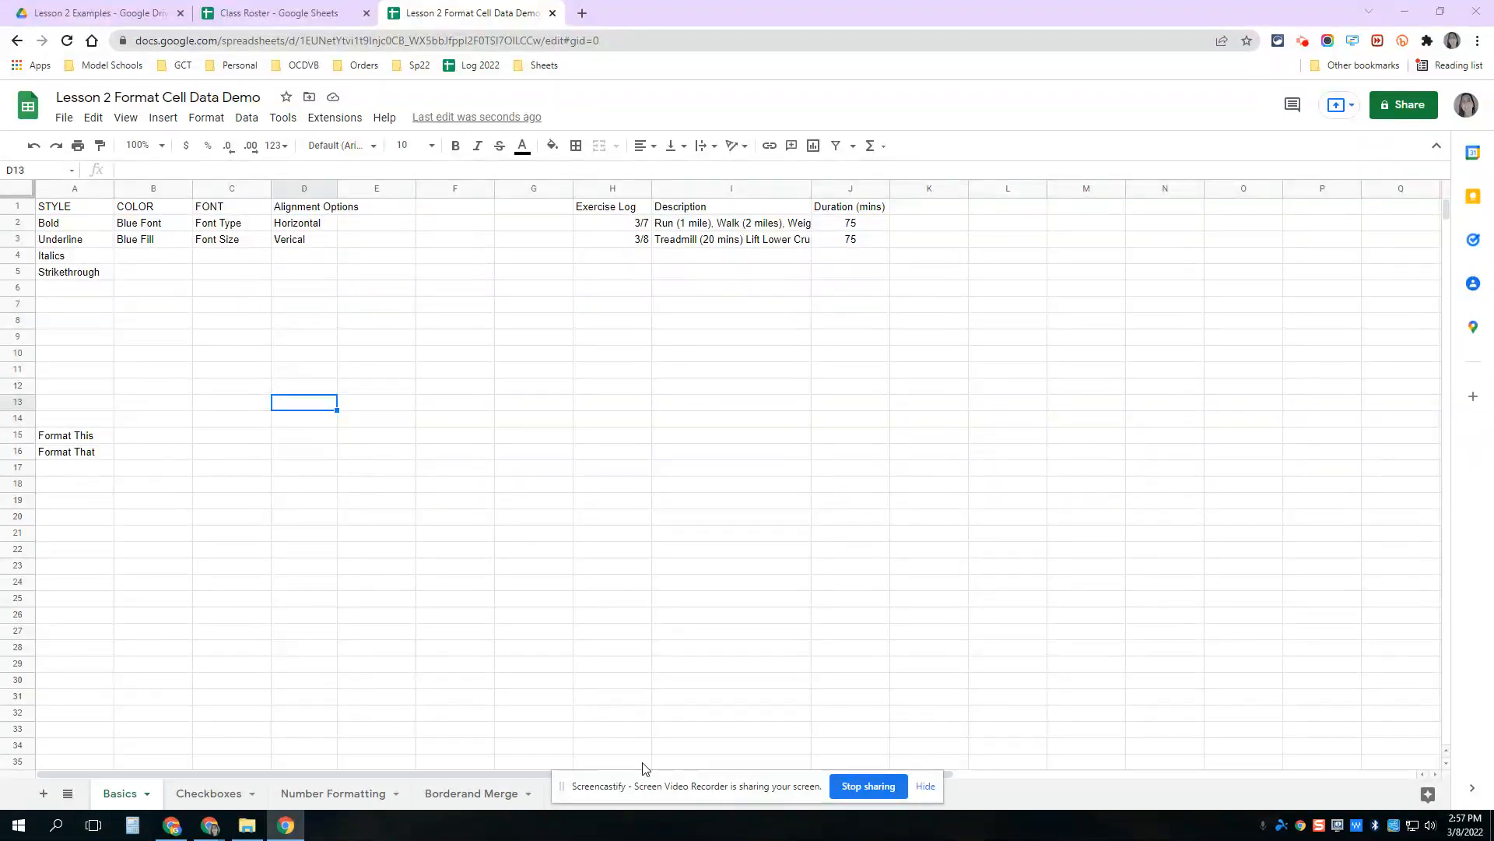
# - Make the text in cell A2 bold
pyautogui.moveTo(668, 785); pyautogui.dragTo(802, 783)
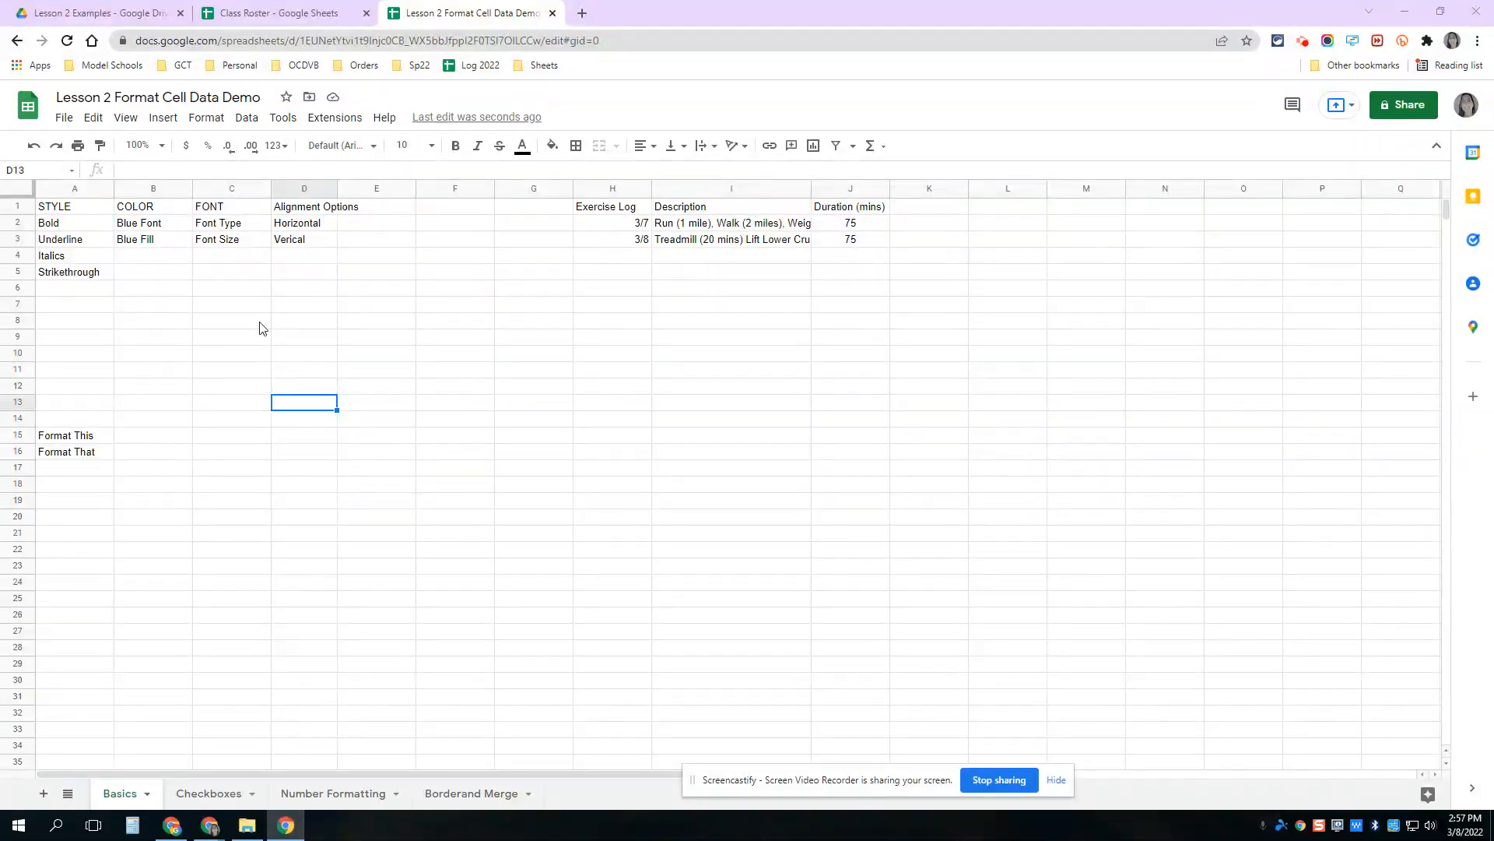
pyautogui.click(63, 226)
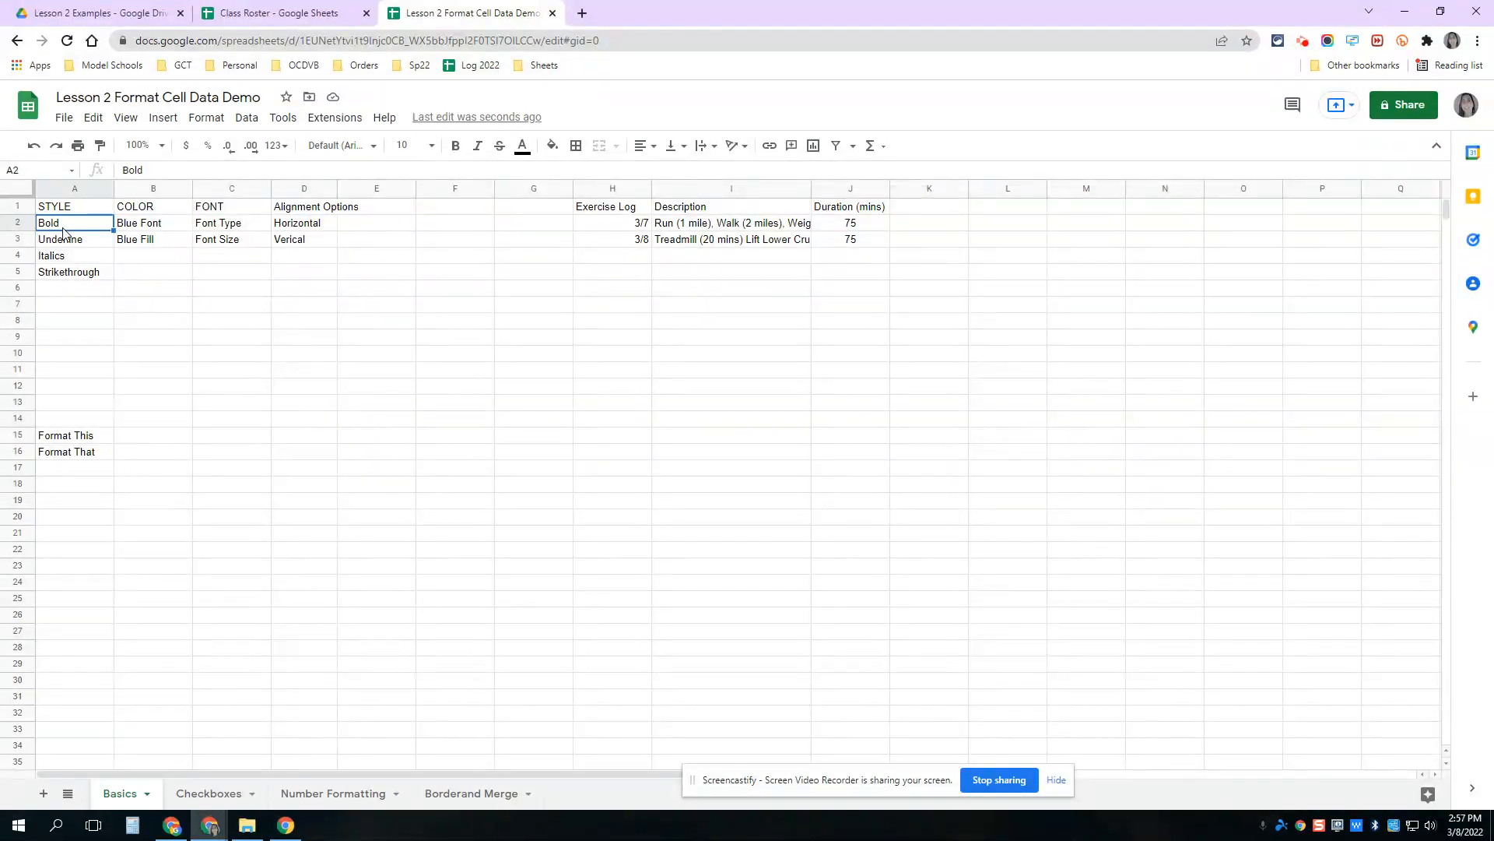
pyautogui.moveTo(63, 232); pyautogui.dragTo(78, 274)
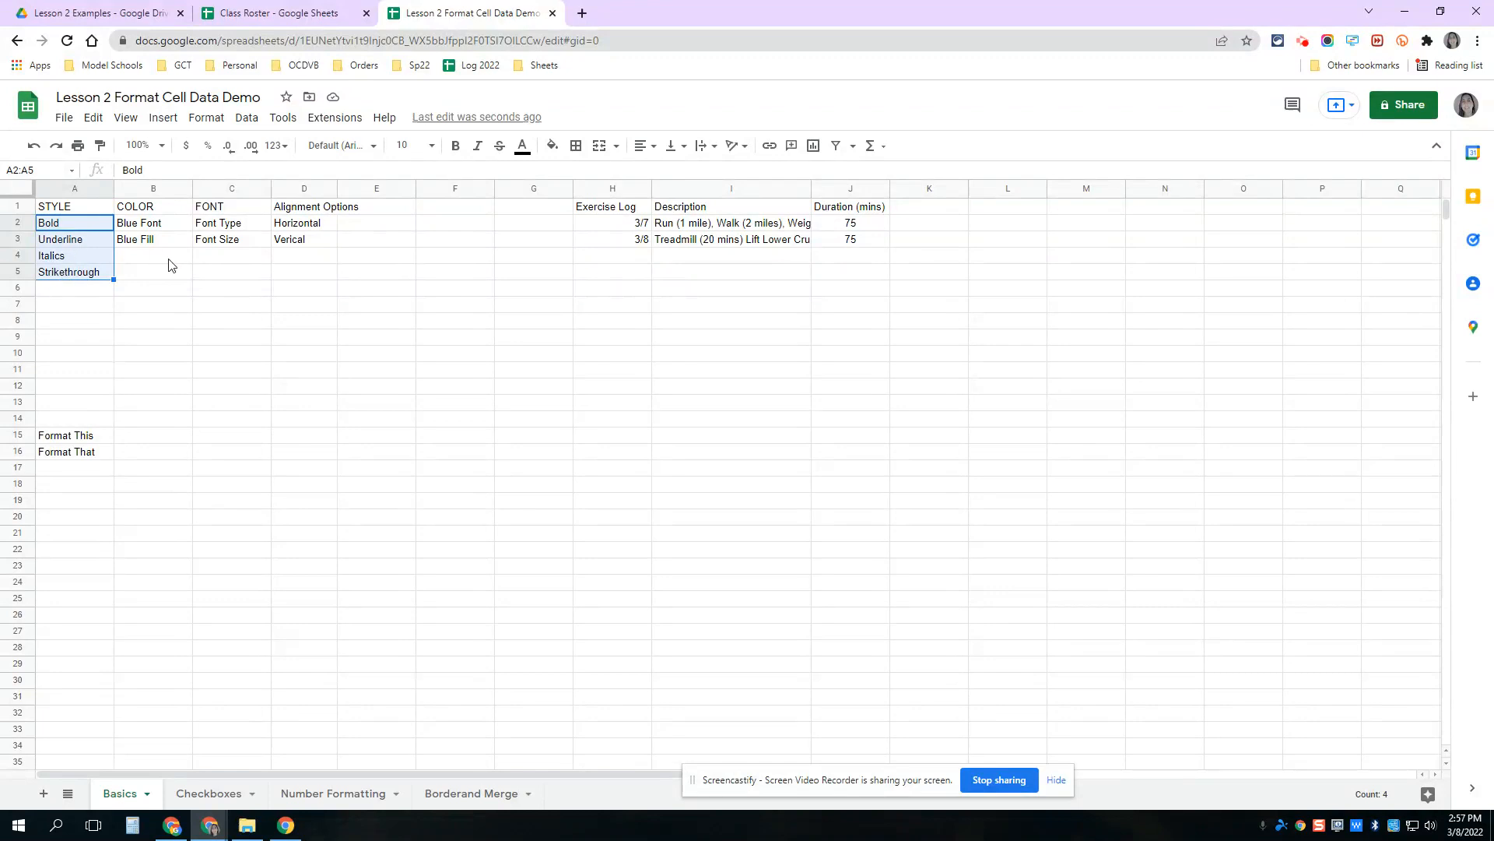
pyautogui.click(63, 226)
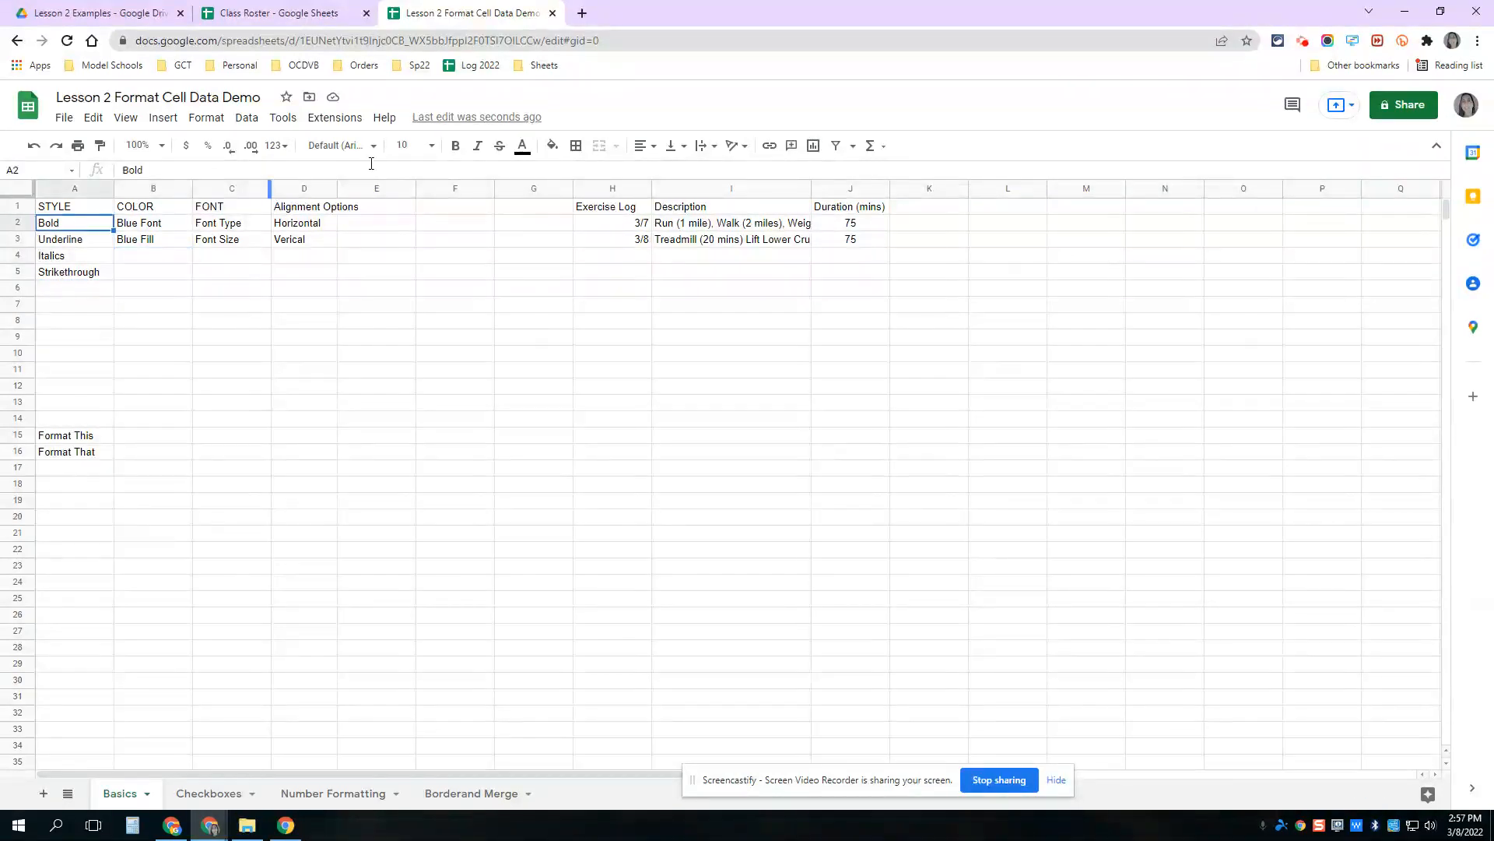
pyautogui.click(456, 147)
# - Hide the menu bar and bring it back
pyautogui.click(1436, 146)
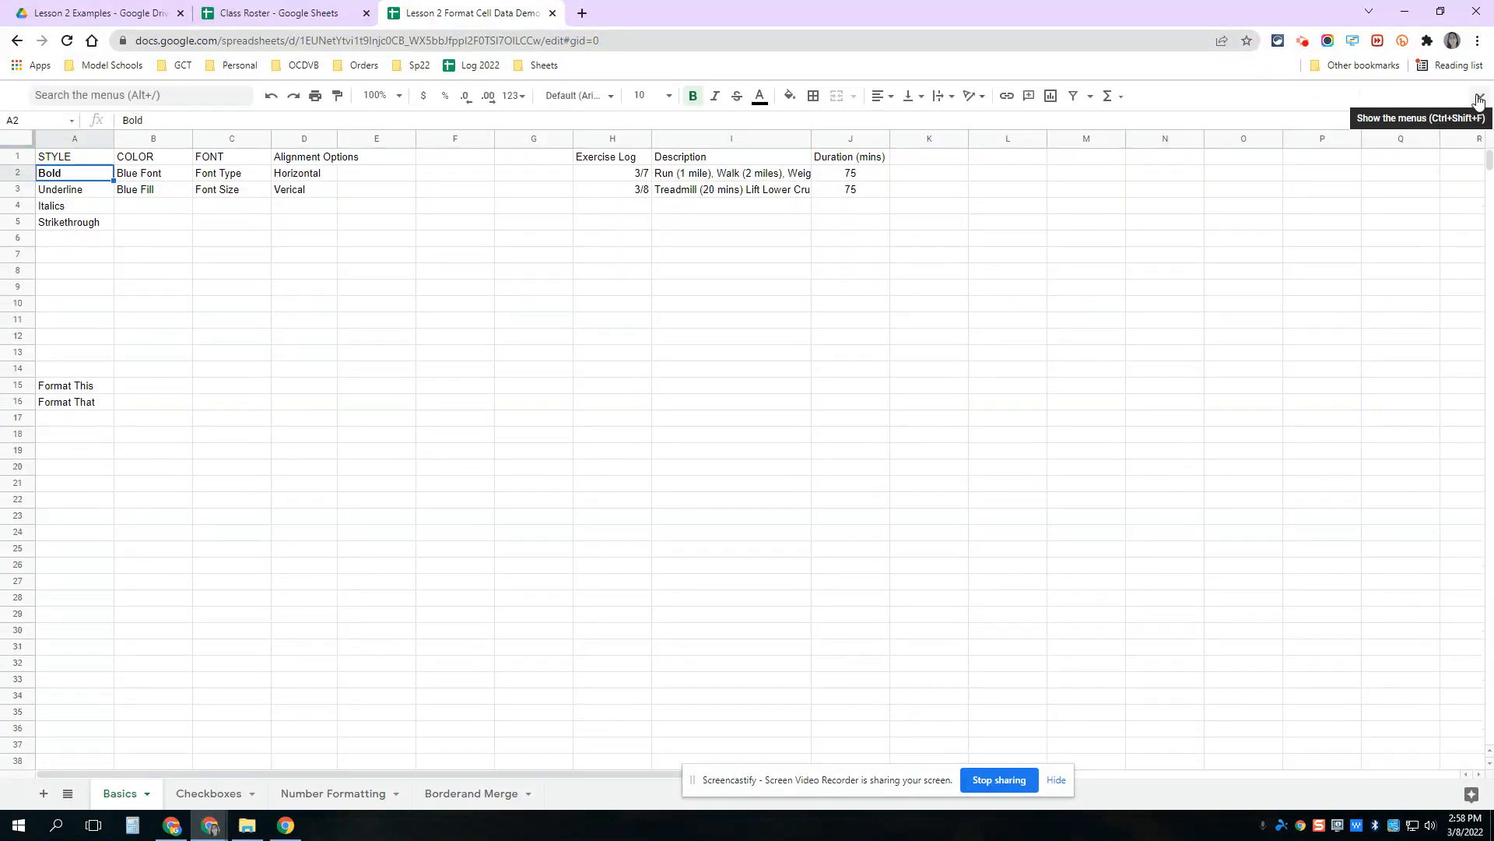
pyautogui.click(1478, 103)
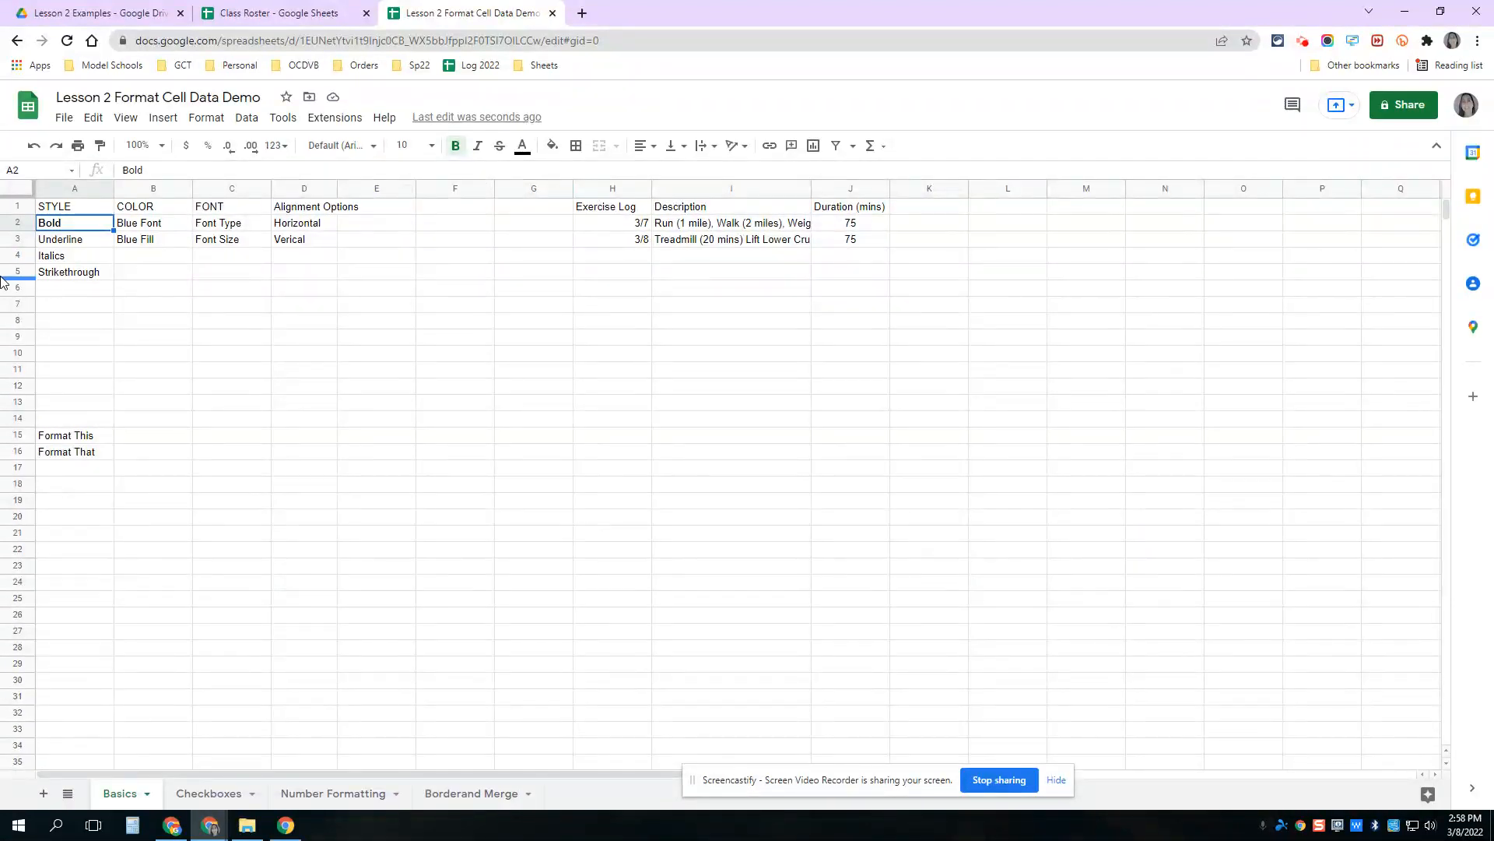
# - Underline the text in cell A3
pyautogui.click(74, 242)
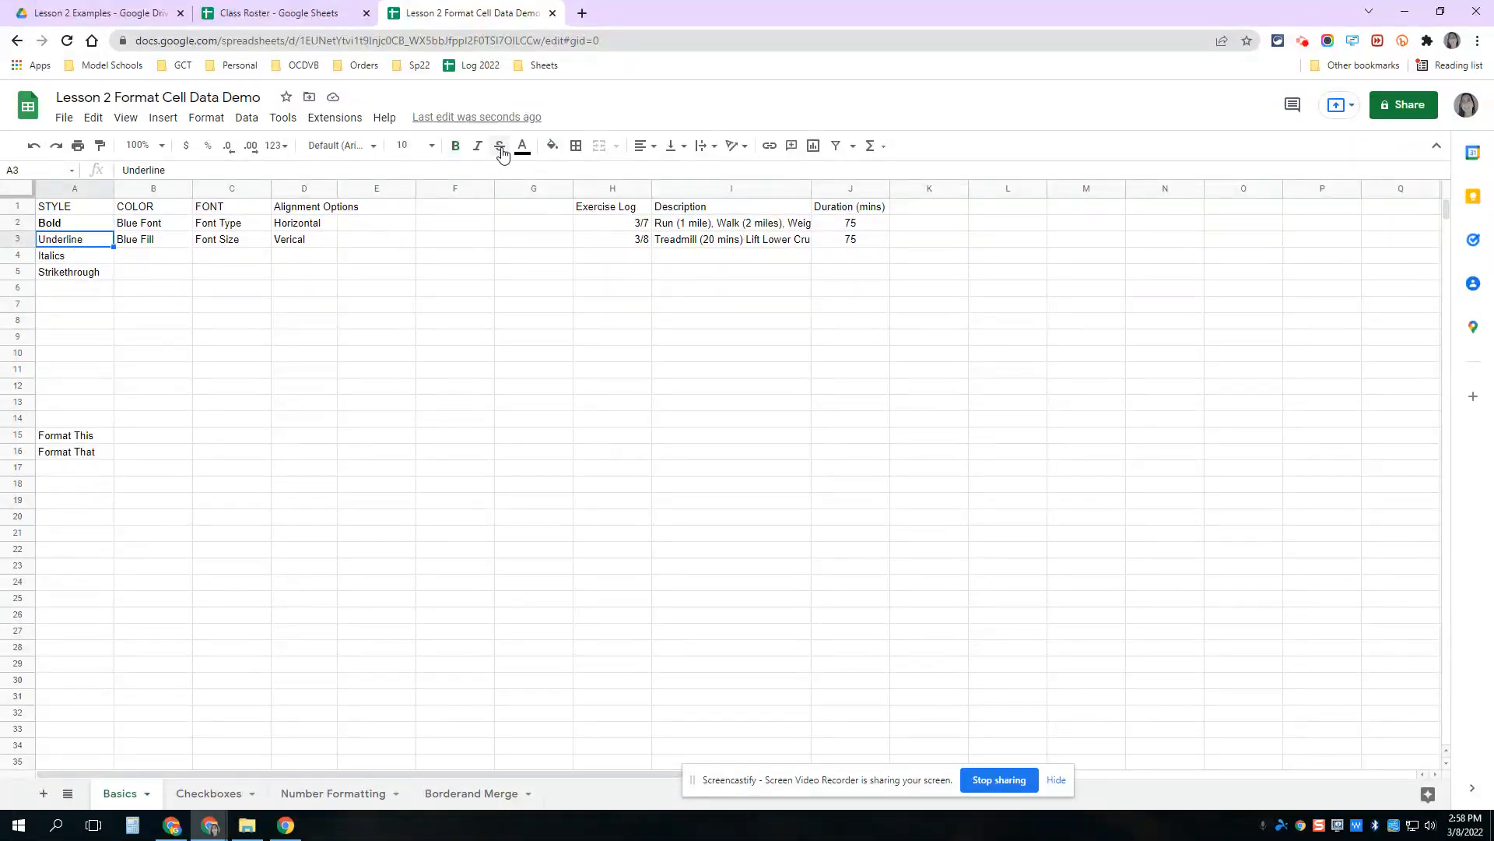
pyautogui.click(206, 117)
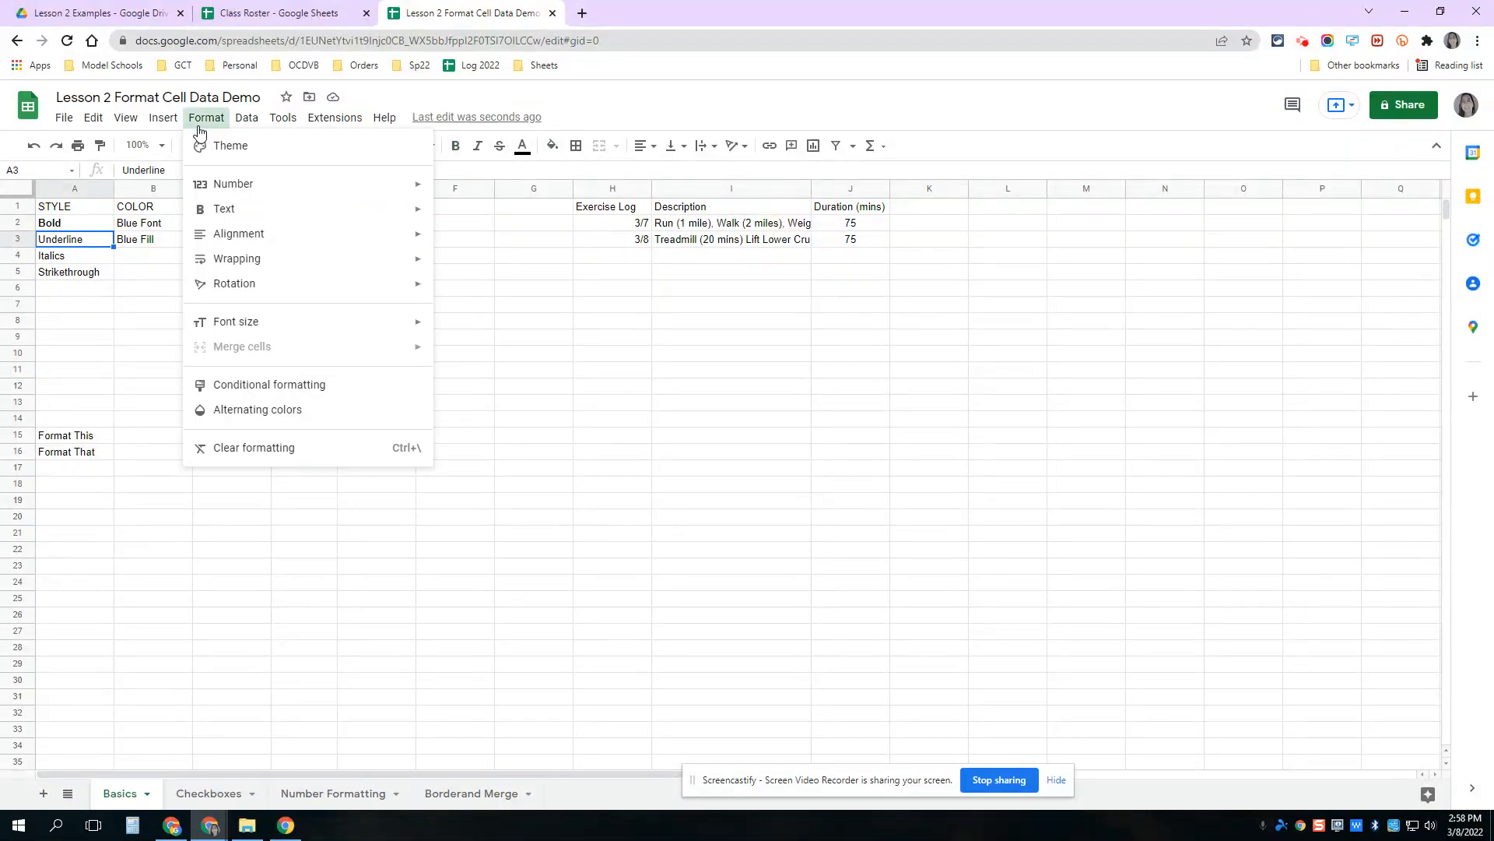
pyautogui.moveTo(243, 209)
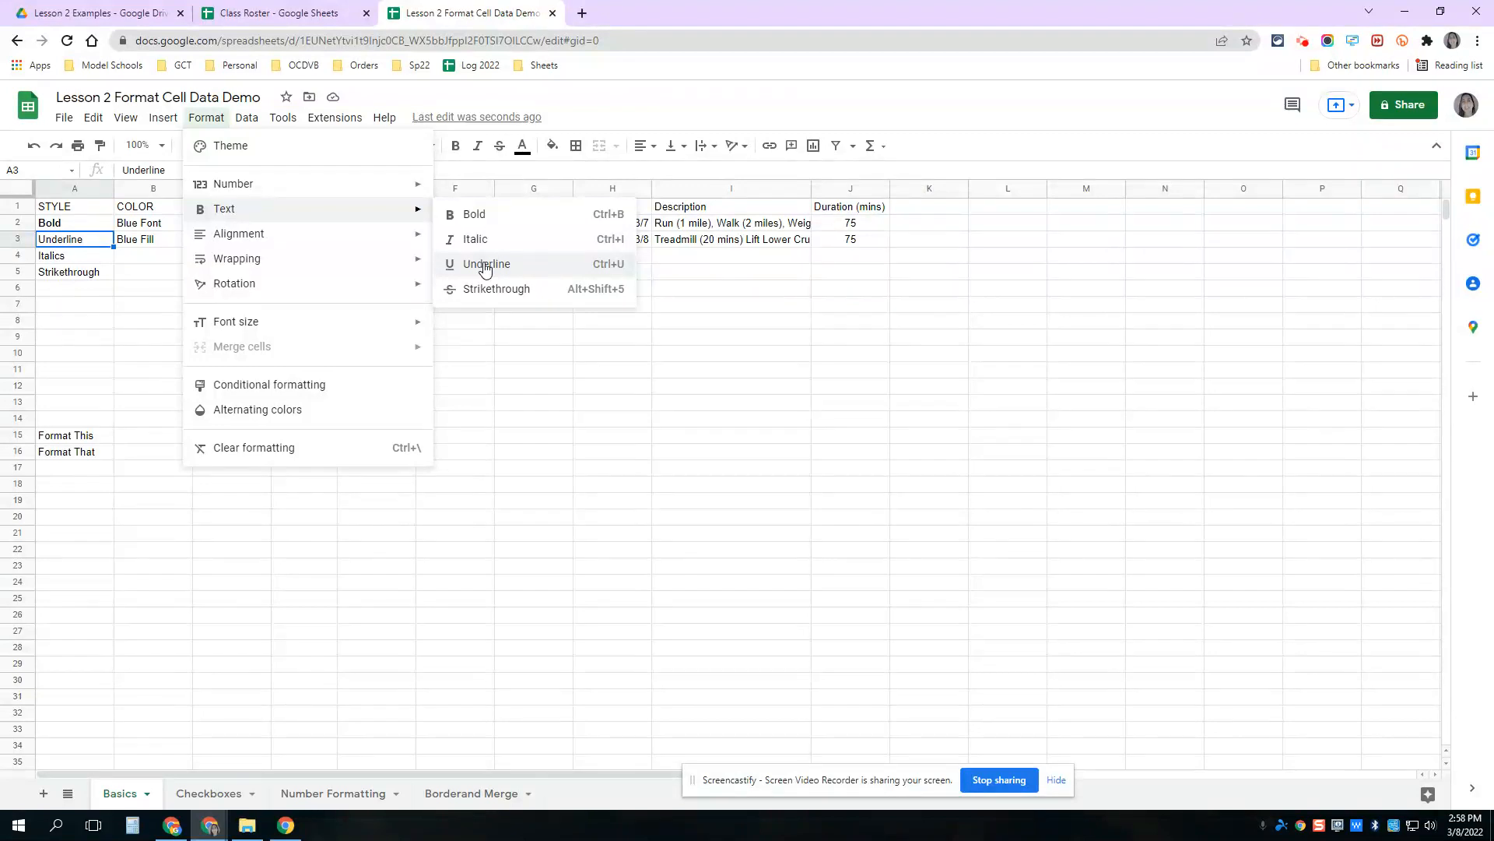
pyautogui.click(485, 265)
# - Italicize the text in cell A4 and apply strikethrough to the text in cell A5
pyautogui.click(78, 258)
pyautogui.click(477, 145)
pyautogui.click(79, 273)
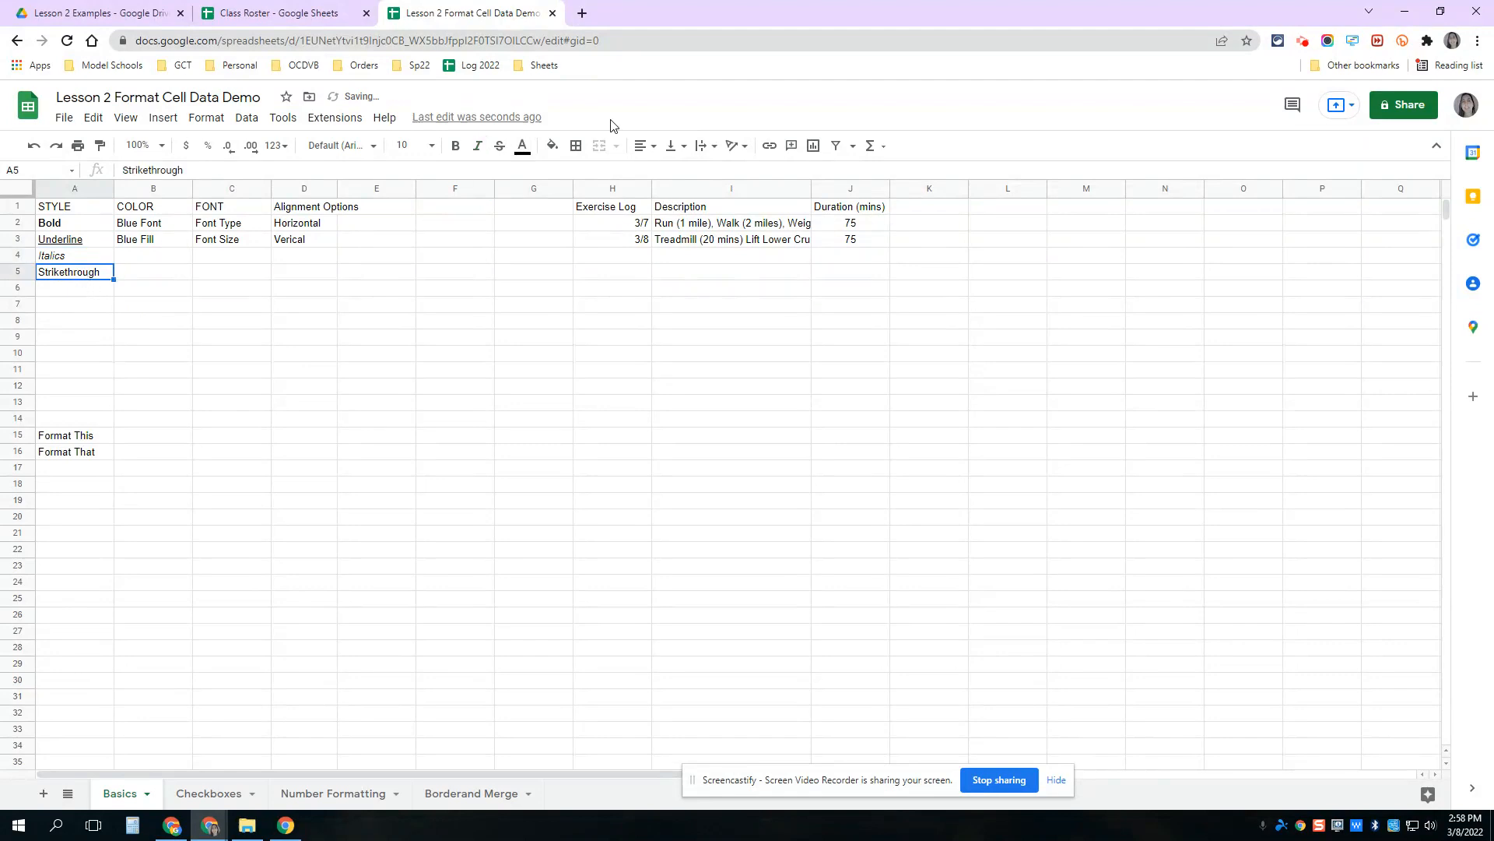
pyautogui.click(499, 147)
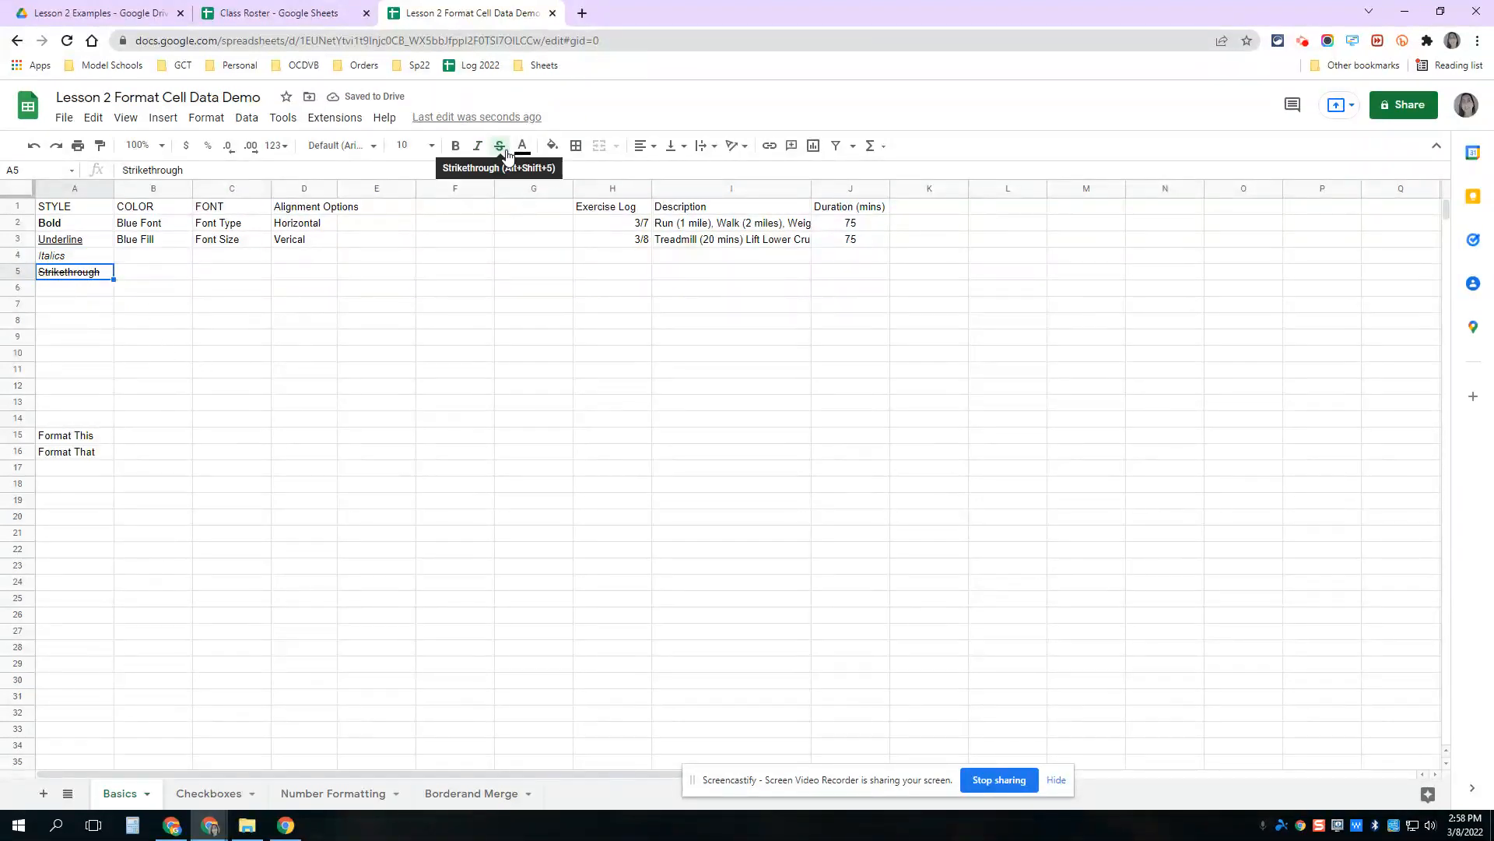
# - Change the text color of "Blue Font" in cell B2 to blue
pyautogui.click(158, 226)
pyautogui.doubleClick(161, 224)
pyautogui.moveTo(162, 224); pyautogui.dragTo(122, 215)
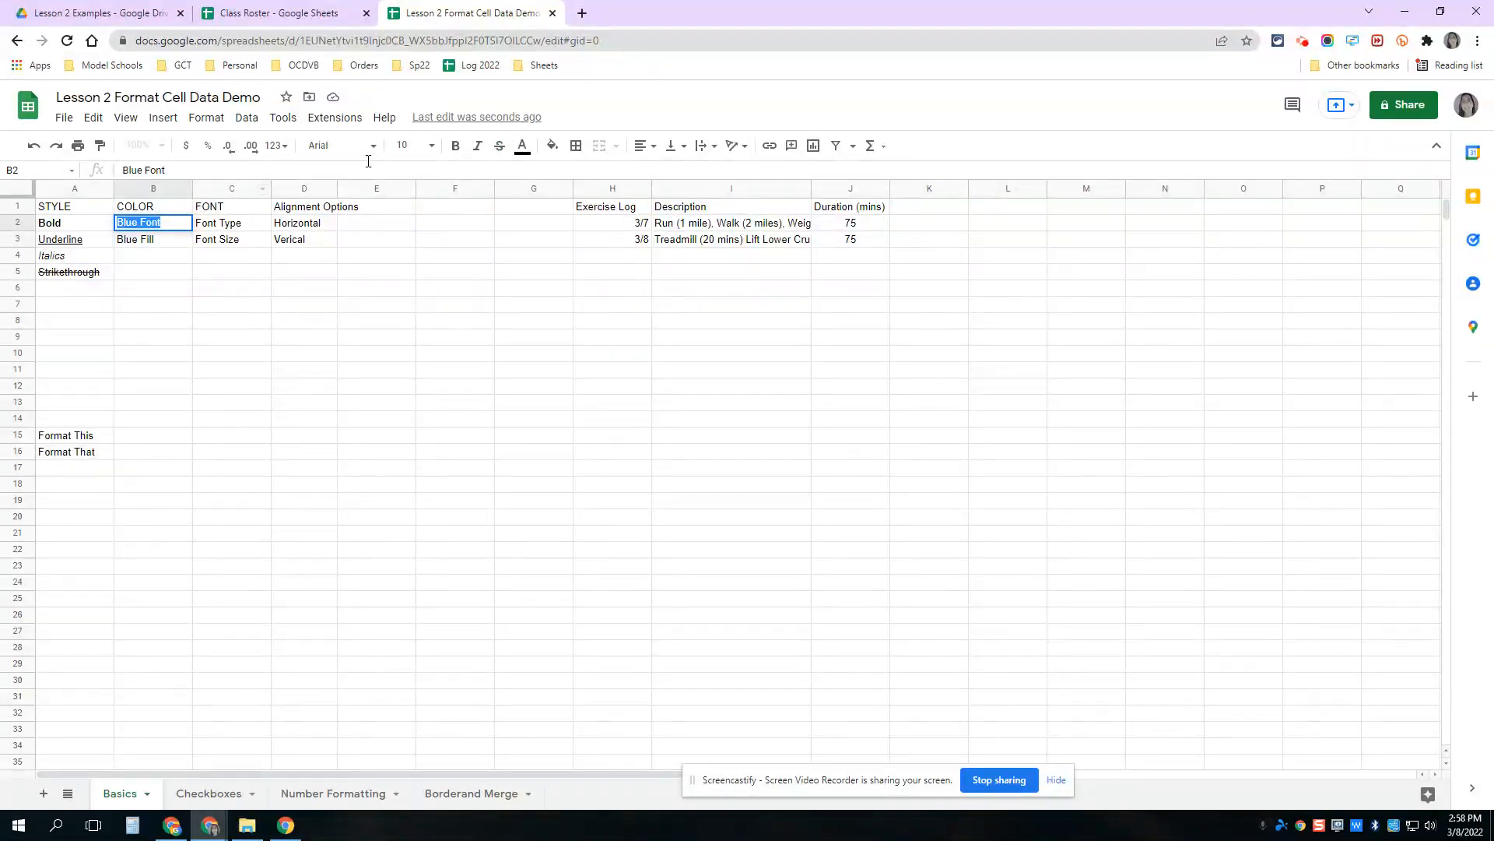
pyautogui.click(522, 147)
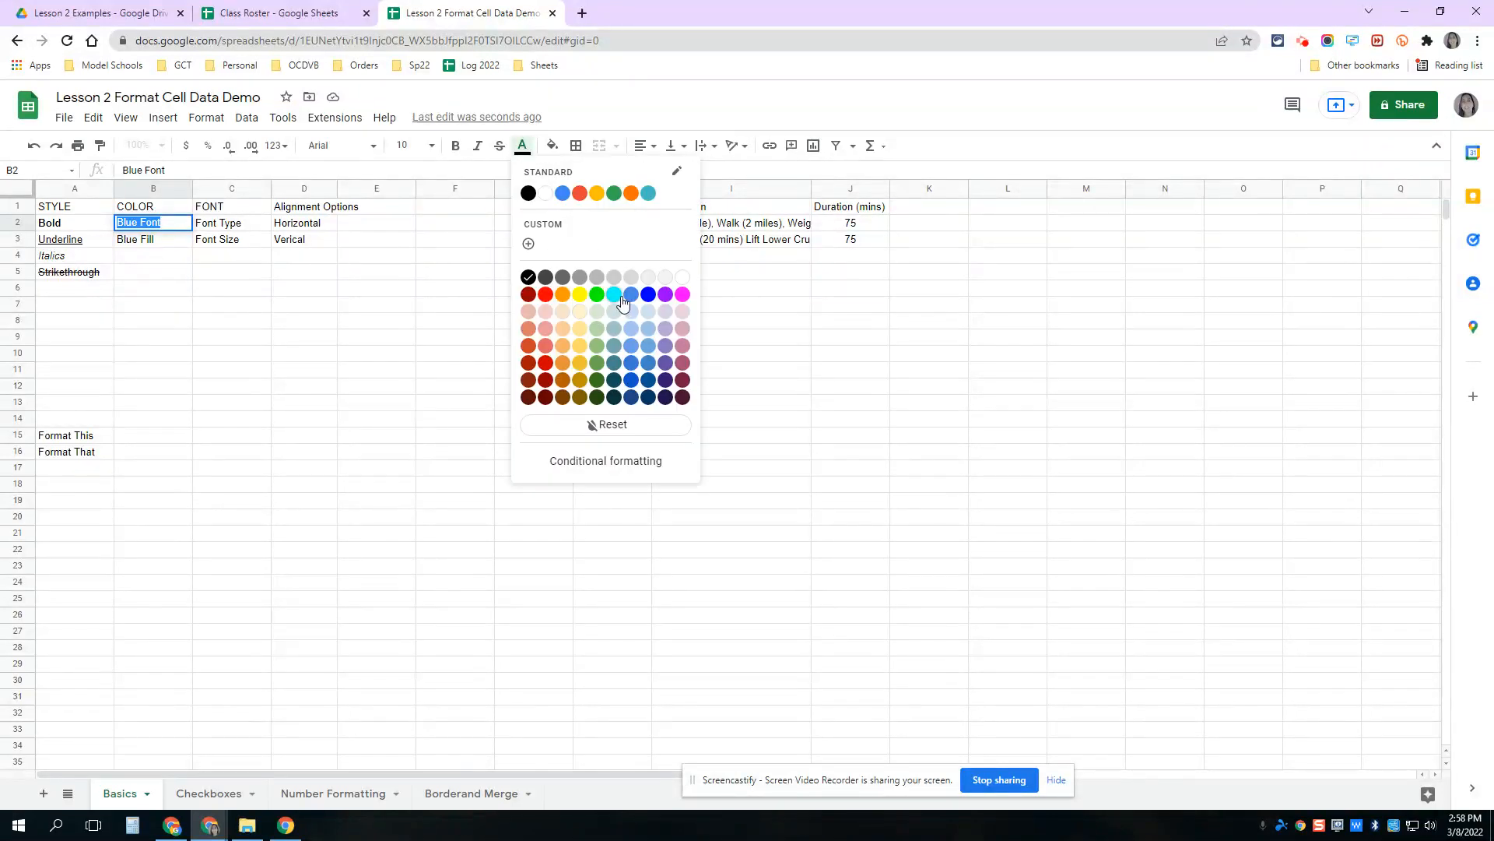
pyautogui.click(648, 294)
pyautogui.click(282, 272)
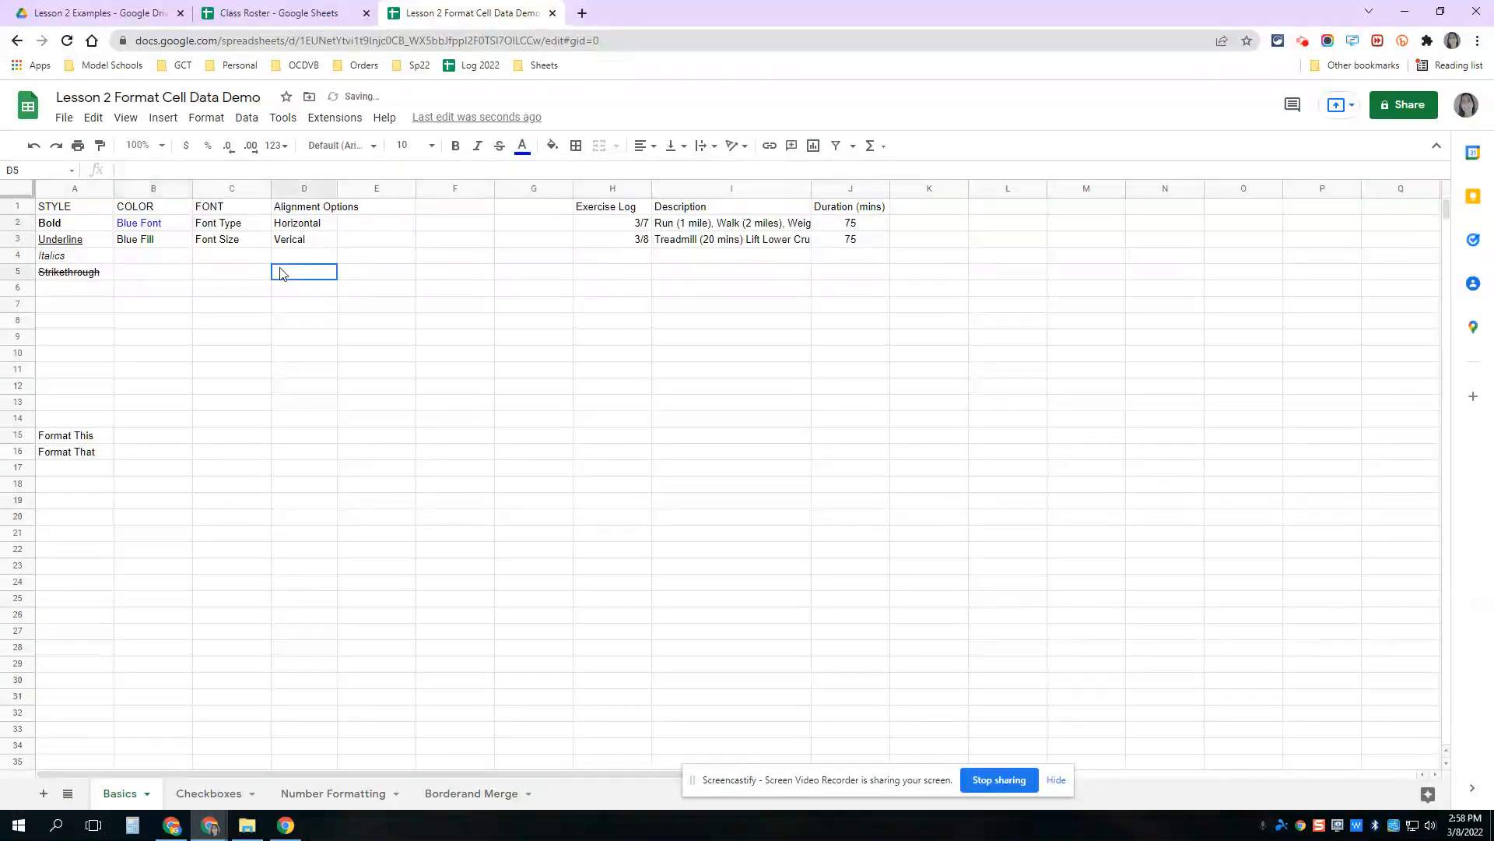
# - Fill the "Blue Fill" cell B3 with cyan
pyautogui.click(163, 246)
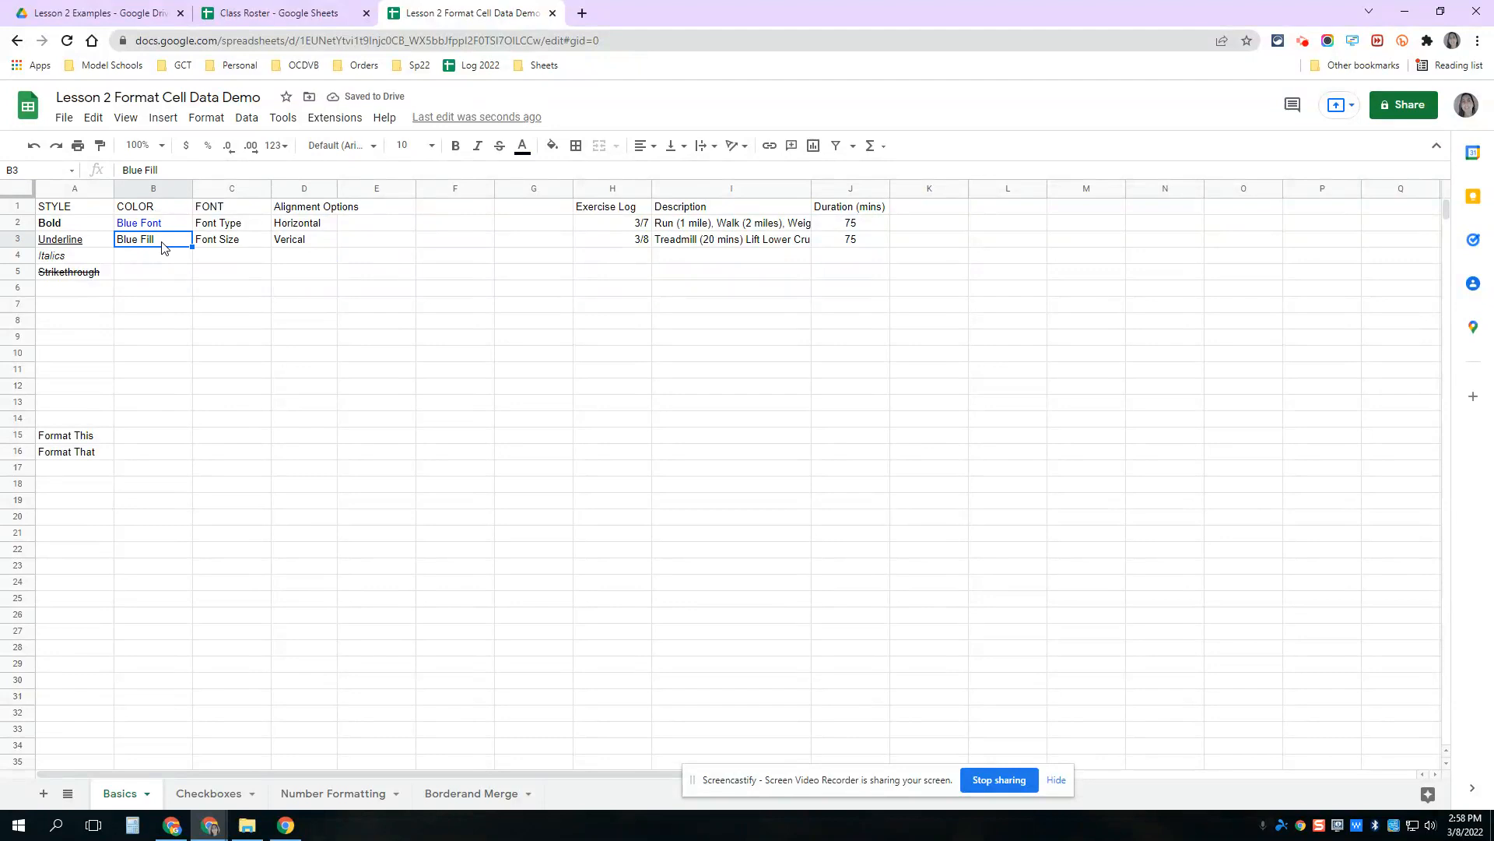
pyautogui.click(551, 148)
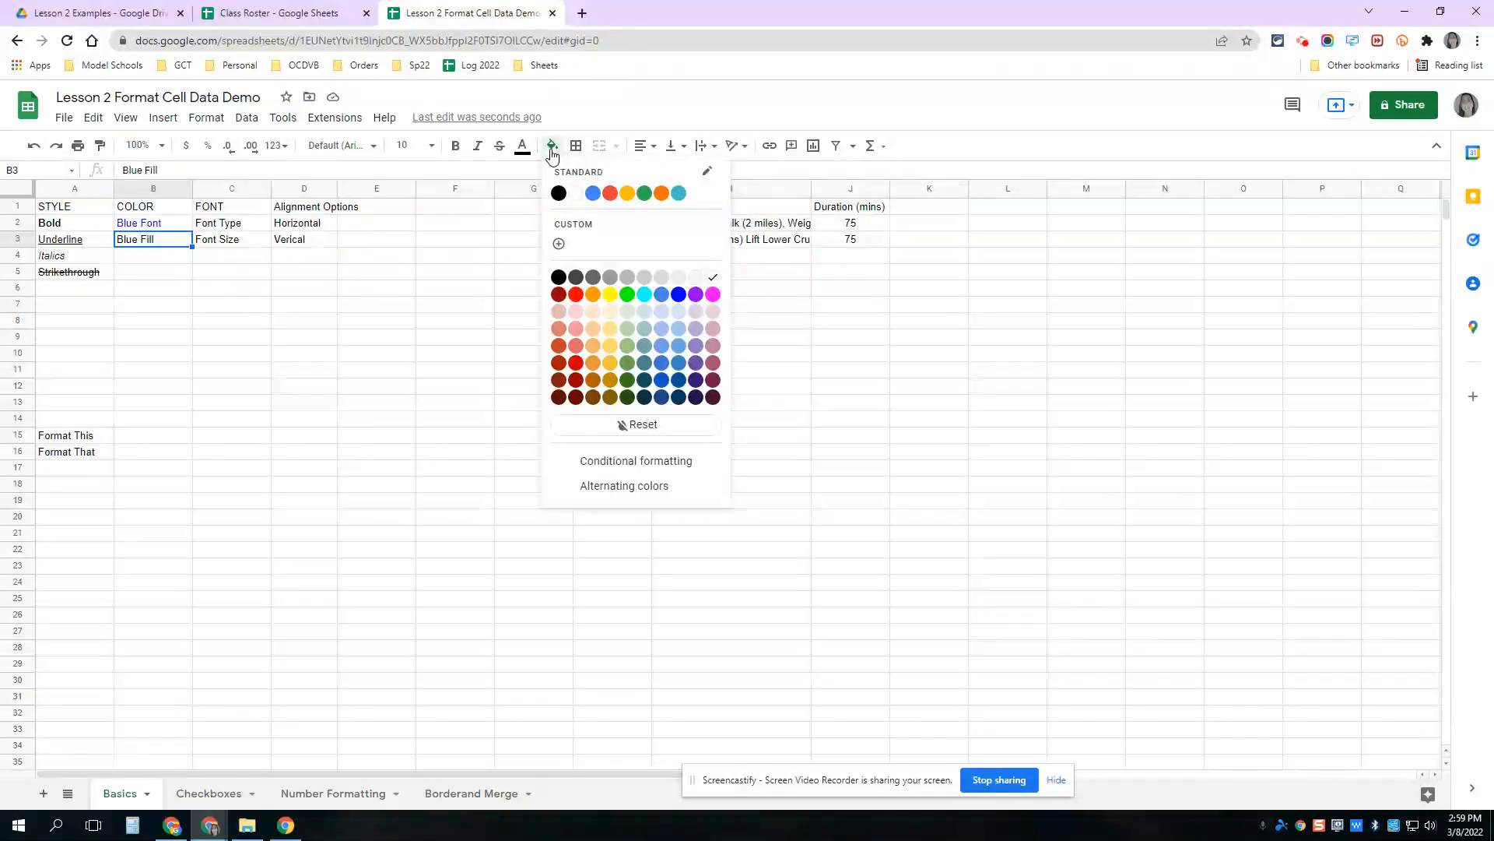
pyautogui.click(645, 294)
pyautogui.click(293, 291)
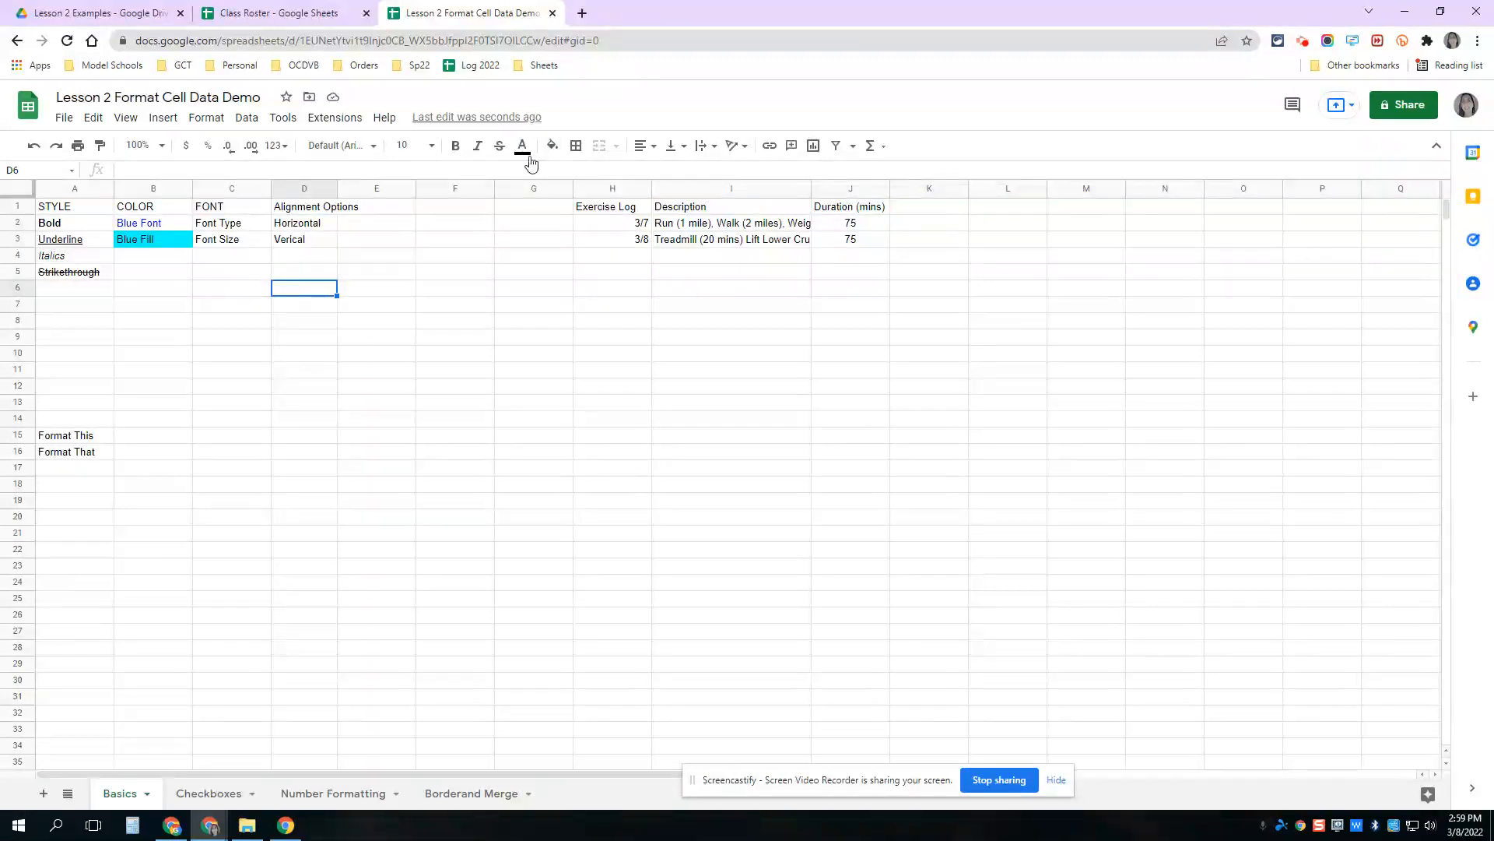
# - Change the font of the "Font Type" text in cell C2 to Alfa Slab One
pyautogui.click(238, 228)
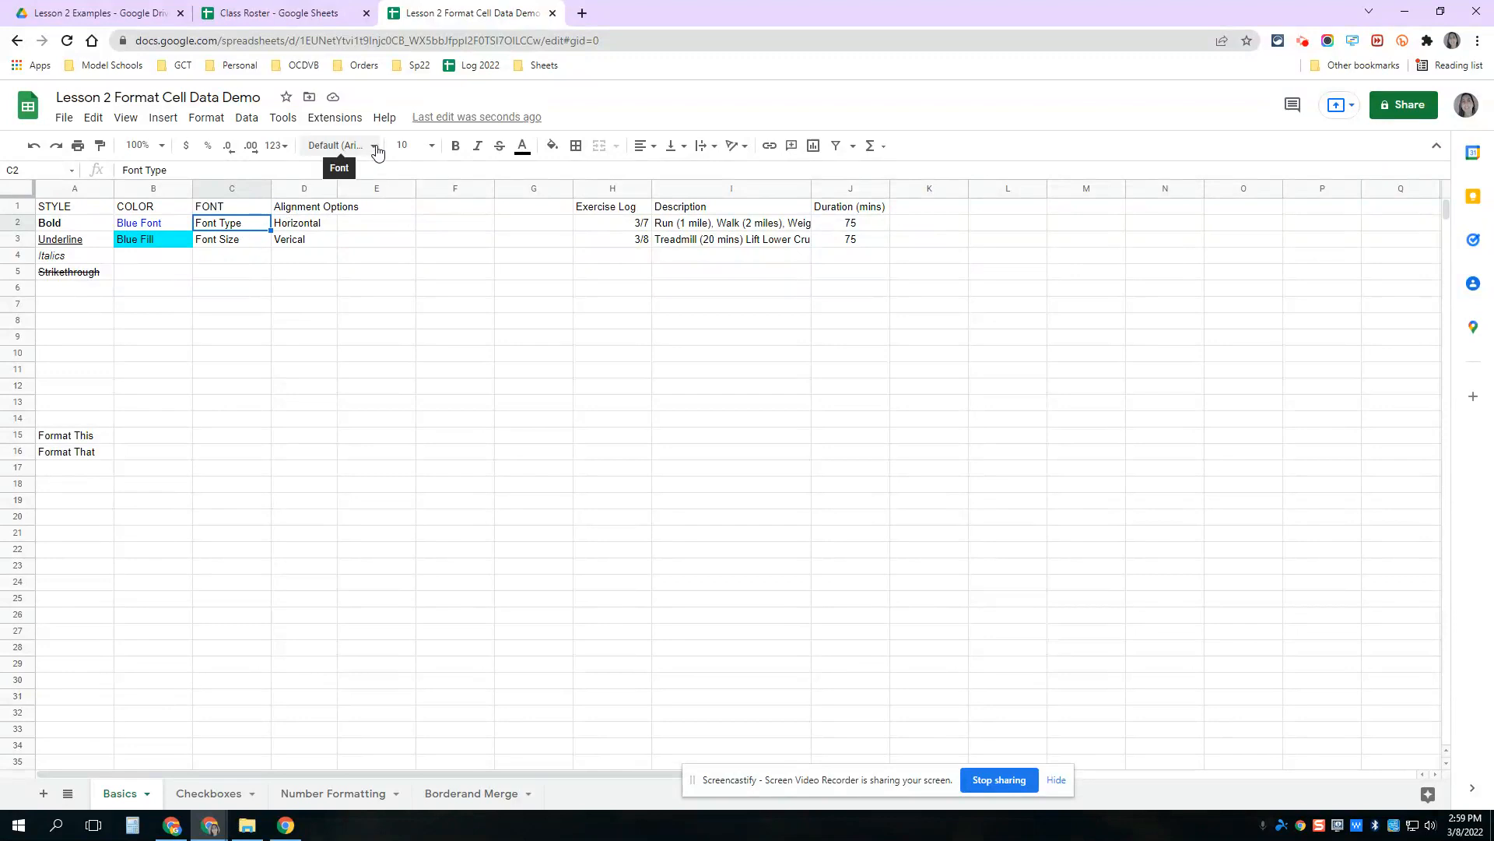
pyautogui.click(341, 146)
pyautogui.click(365, 377)
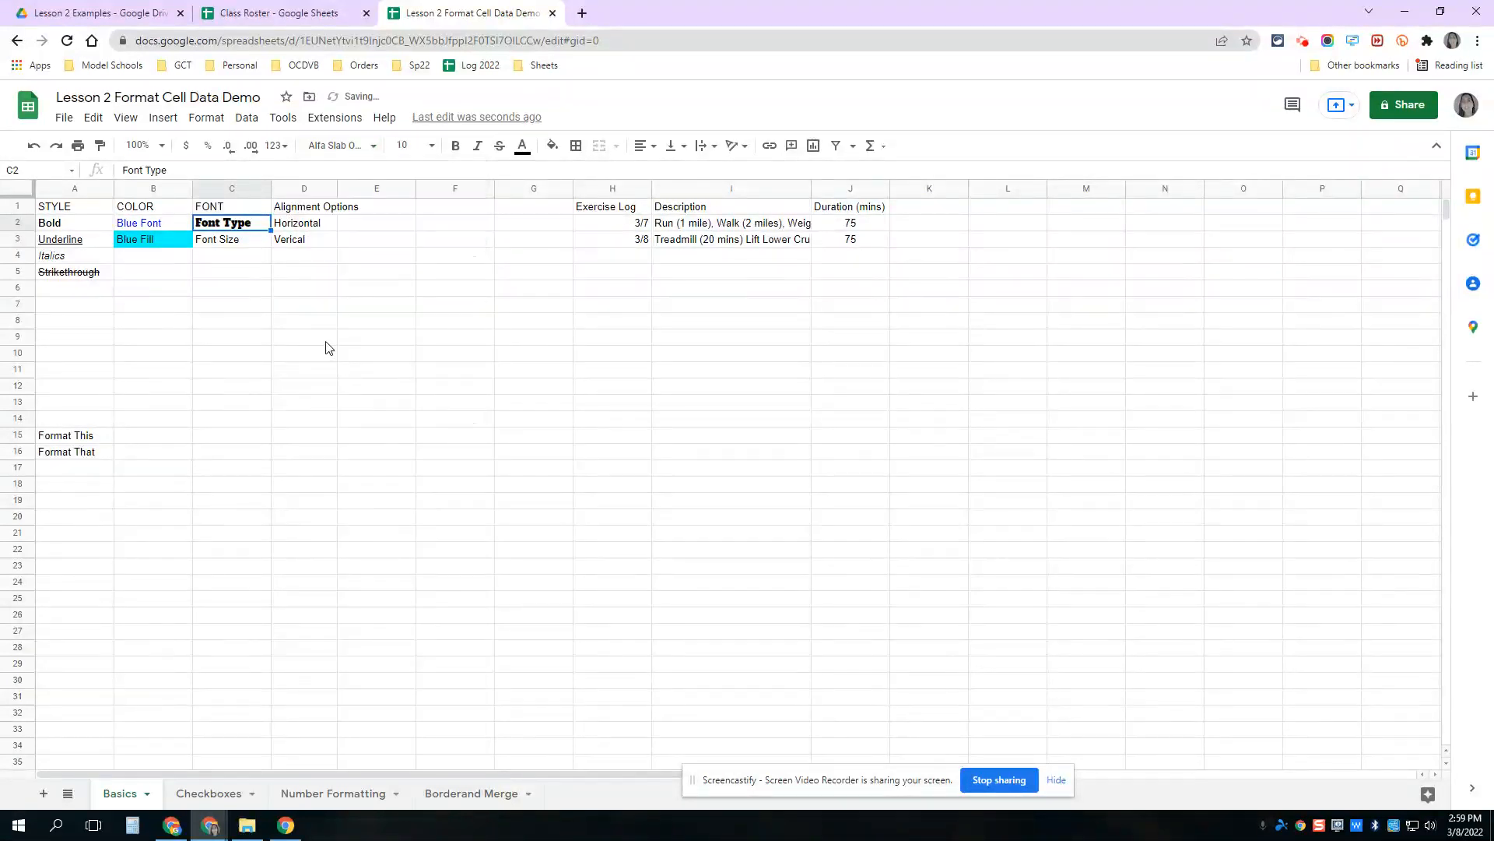
# - Set the font size of the "Font Size" text in cell C3 to 14
pyautogui.click(231, 242)
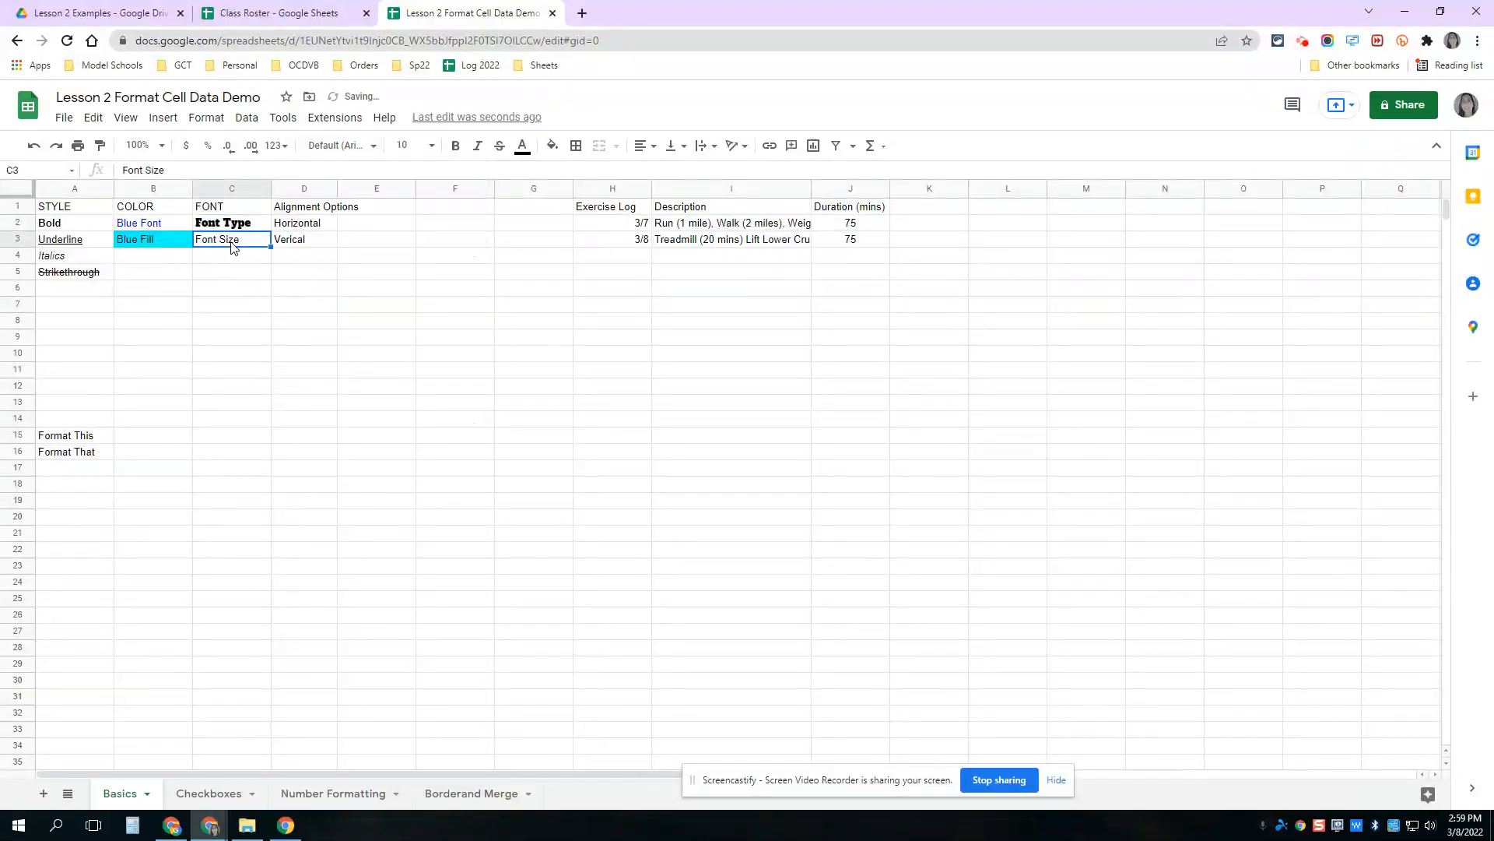
pyautogui.click(434, 151)
pyautogui.click(404, 347)
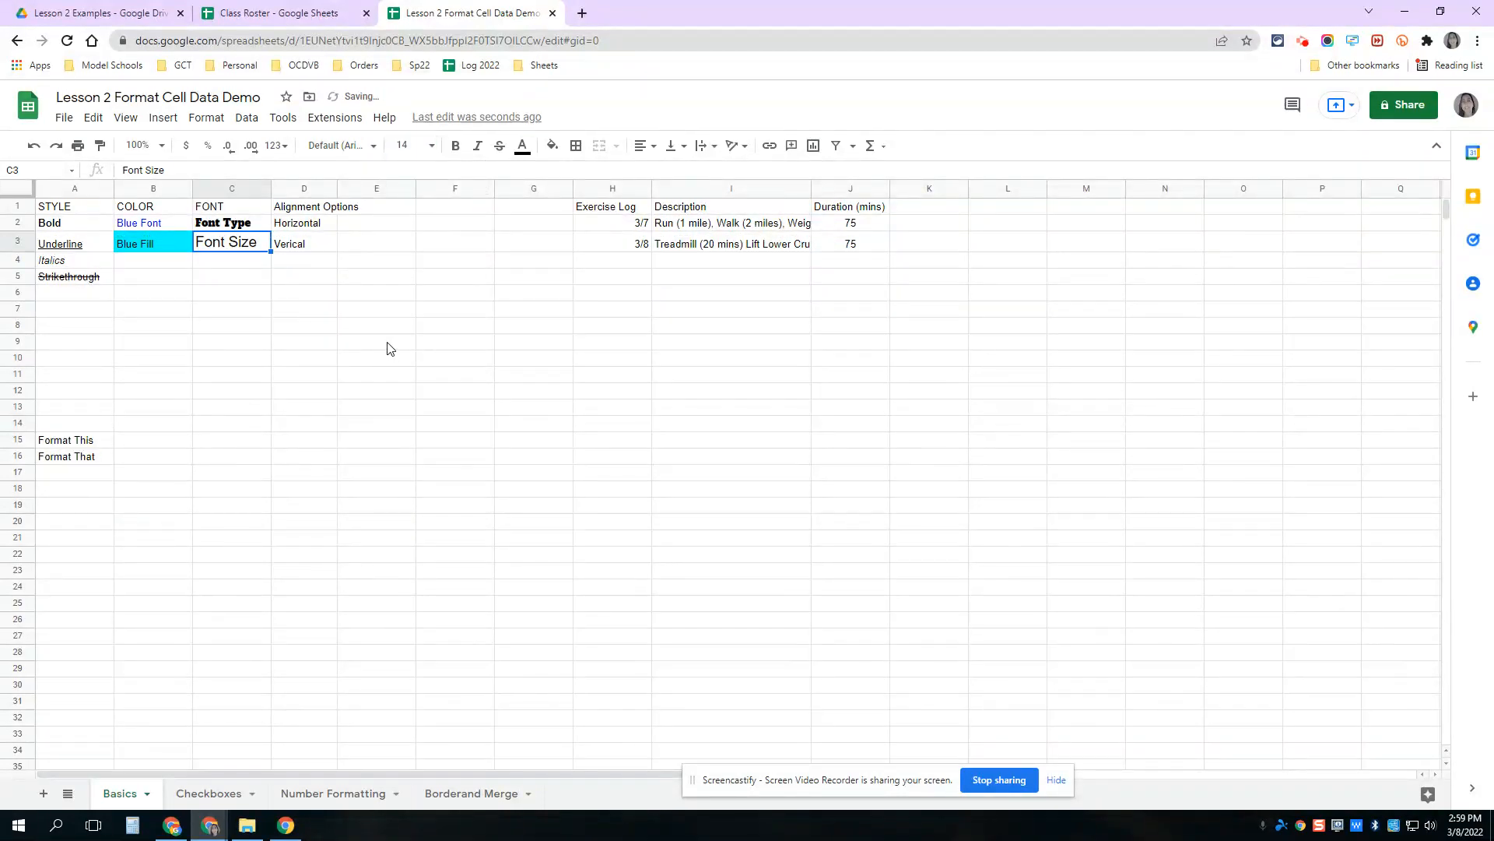
pyautogui.click(391, 344)
# - Correct the misspelled word in cell D3 to "Vertical"
pyautogui.click(306, 229)
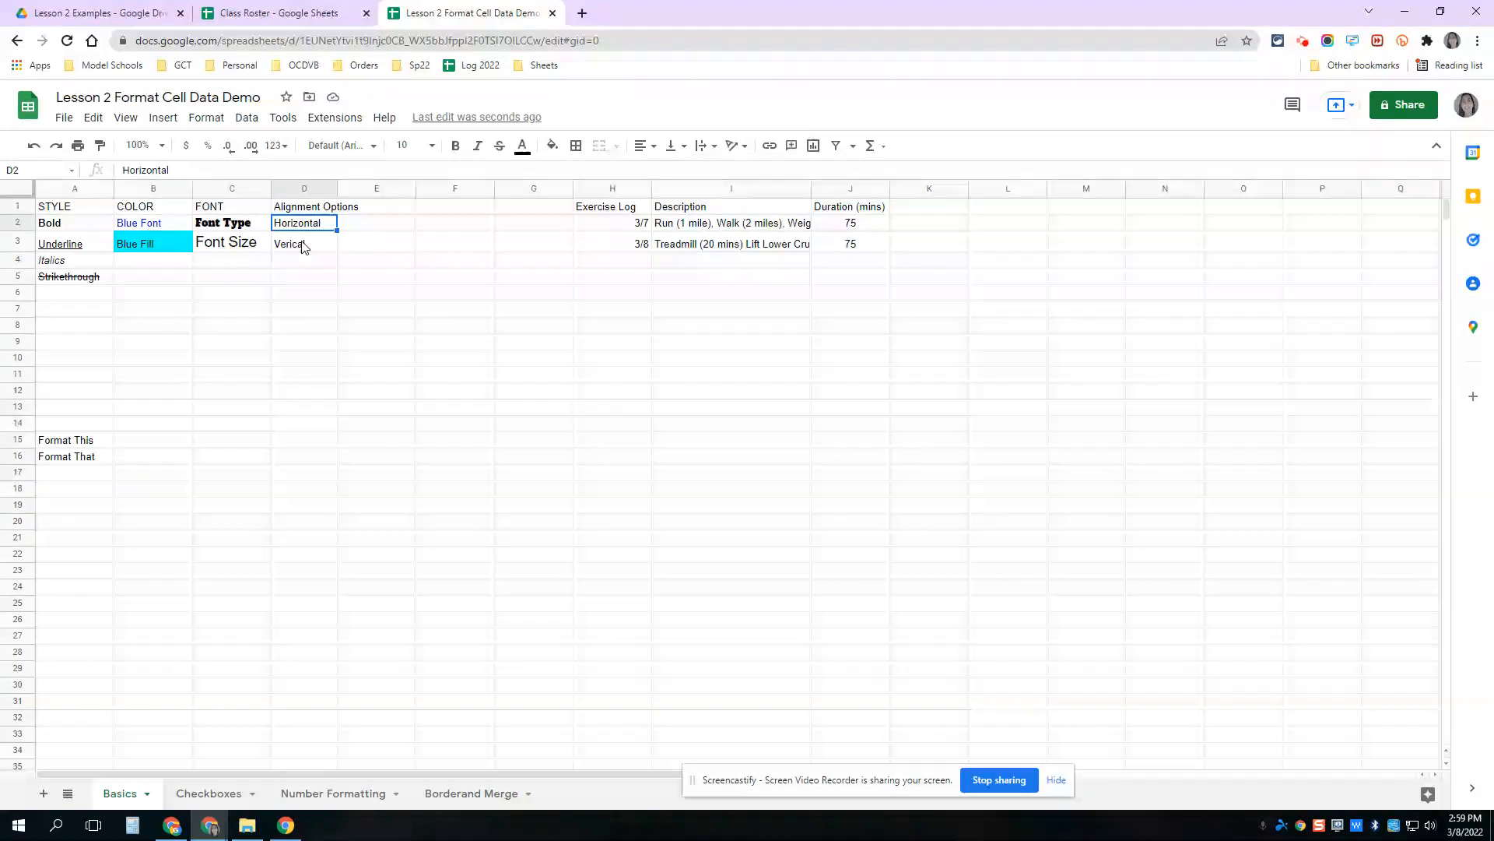
pyautogui.doubleClick(295, 250)
pyautogui.click(292, 235)
pyautogui.write('t')
pyautogui.click(365, 289)
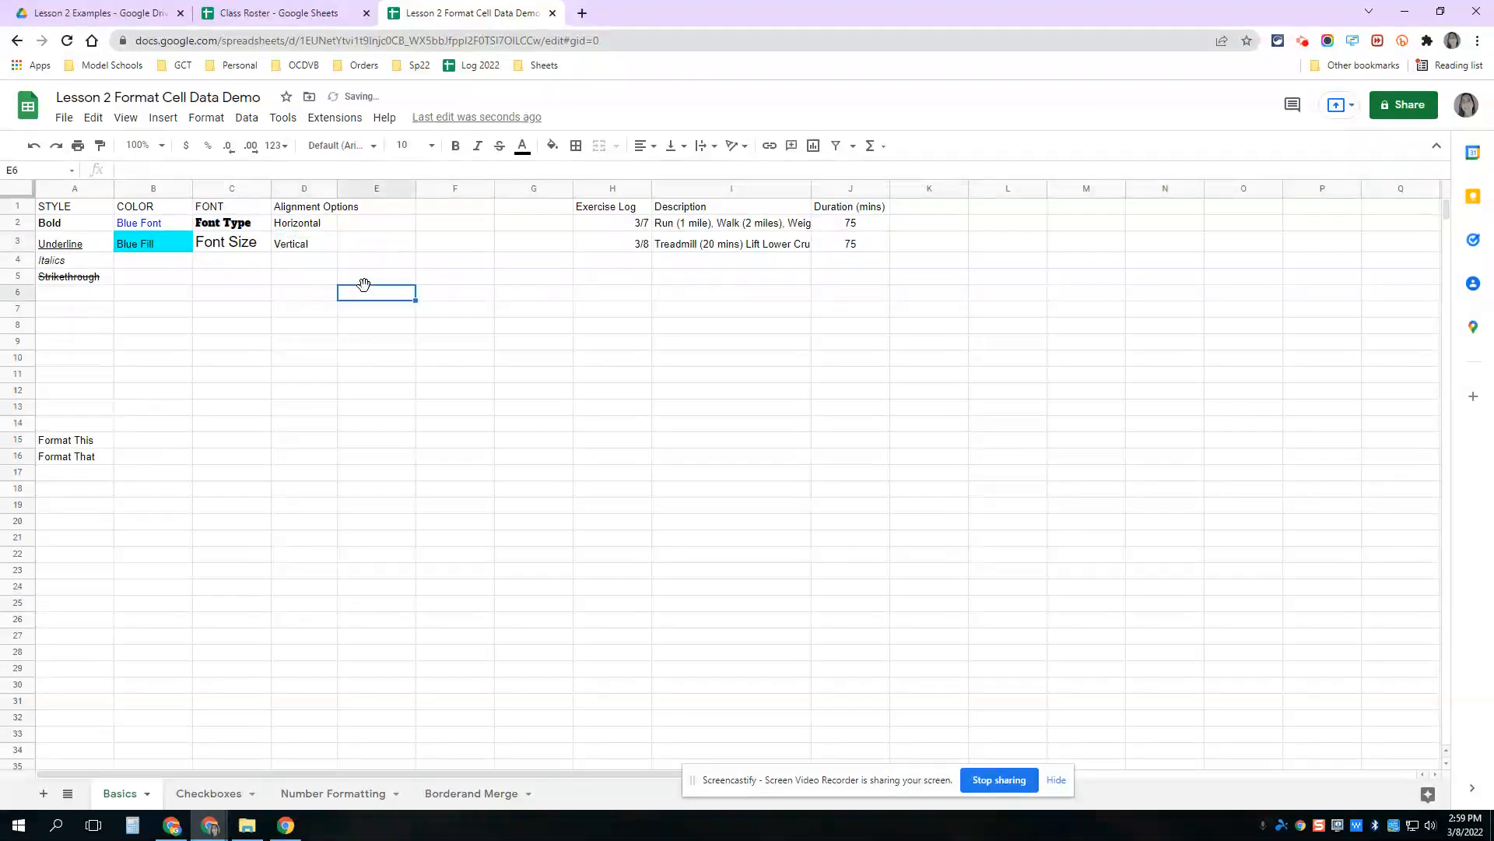
# - Center the "Horizontal" text in cell D2 horizontally
pyautogui.click(286, 226)
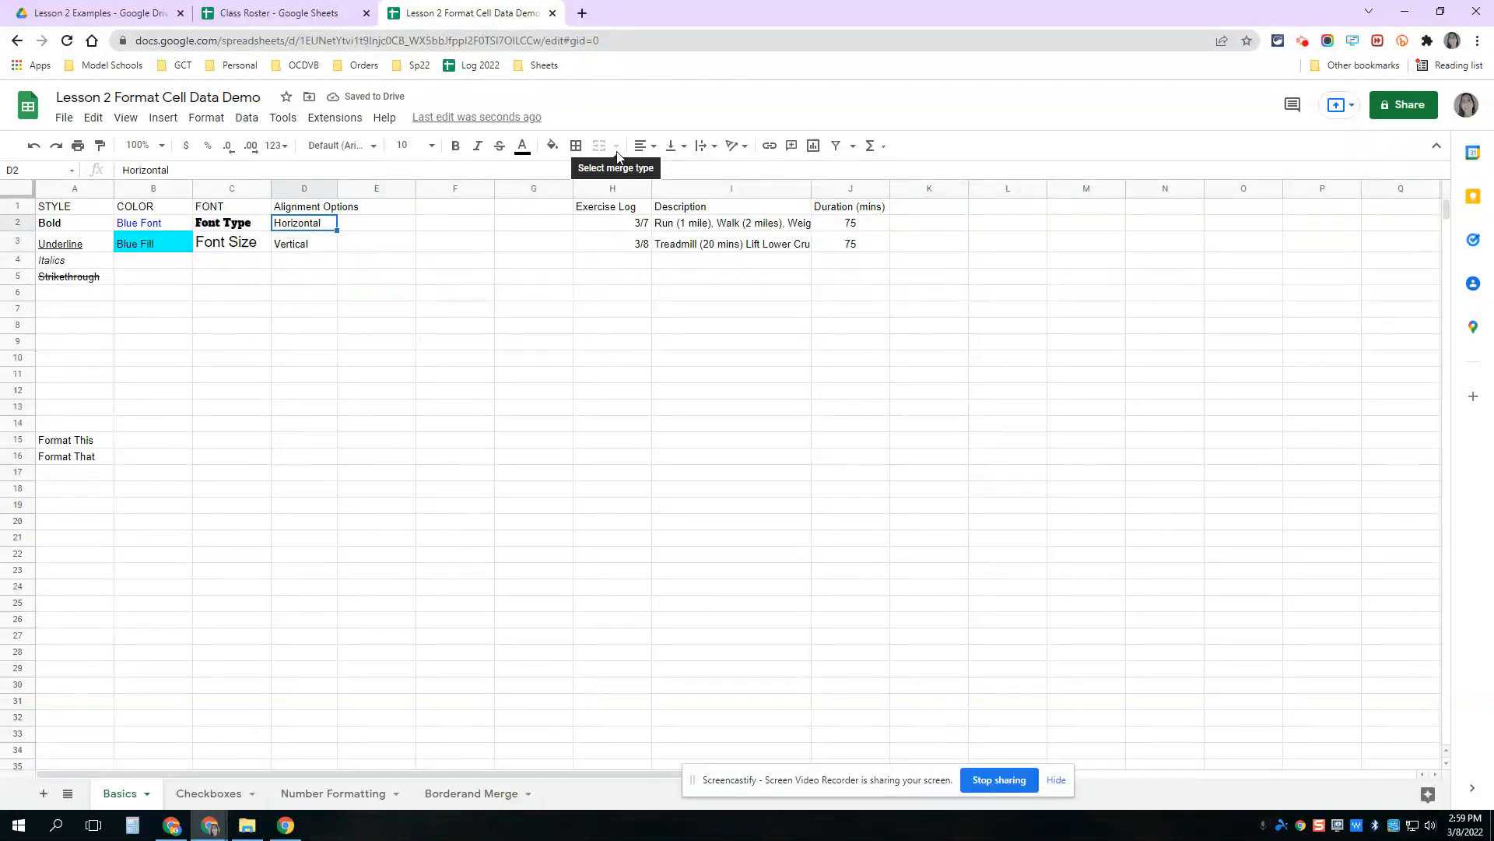
pyautogui.click(644, 146)
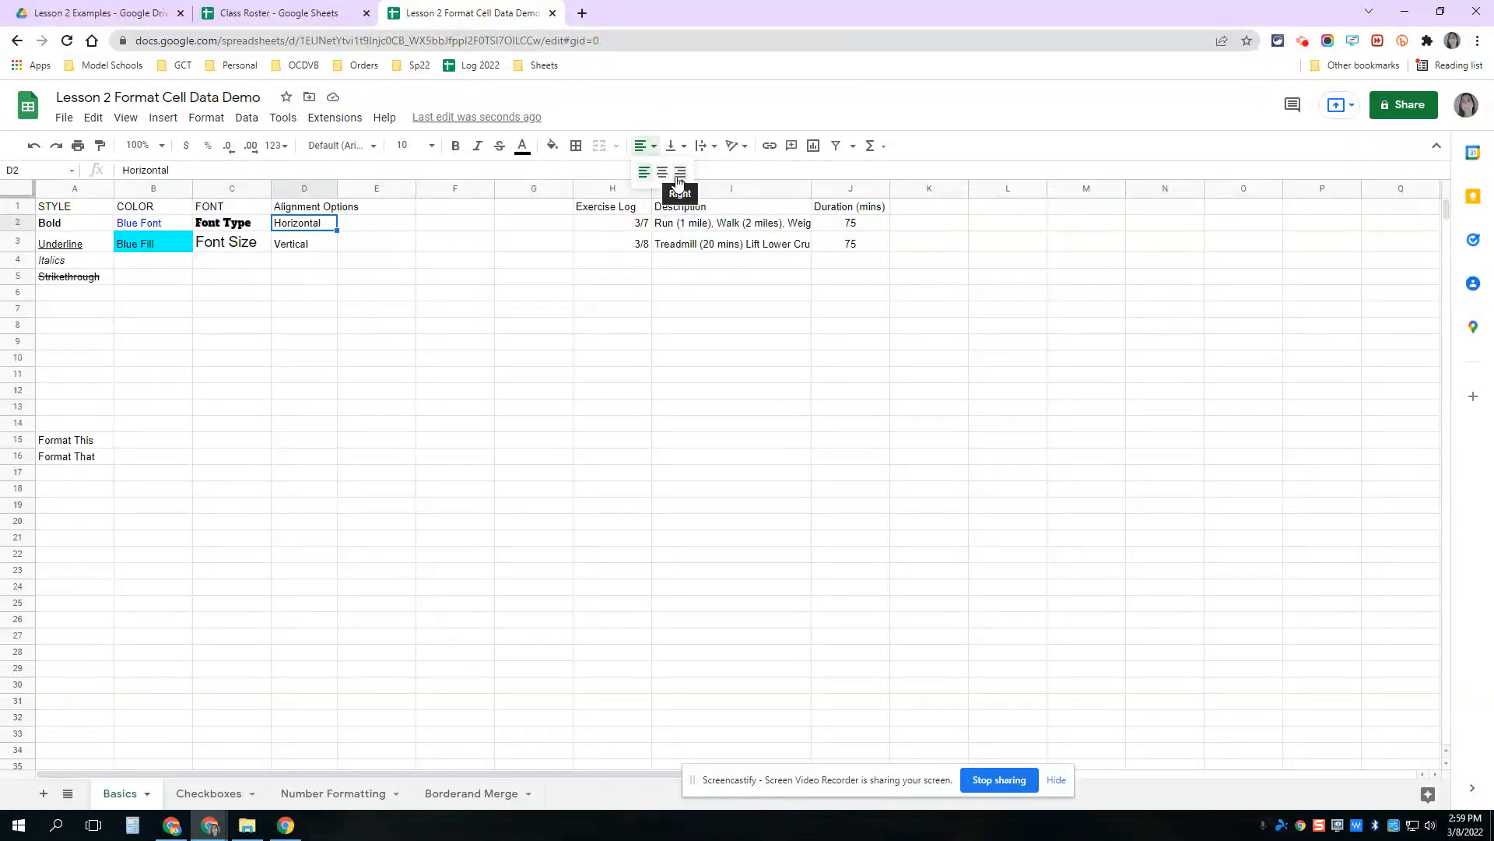
pyautogui.click(666, 180)
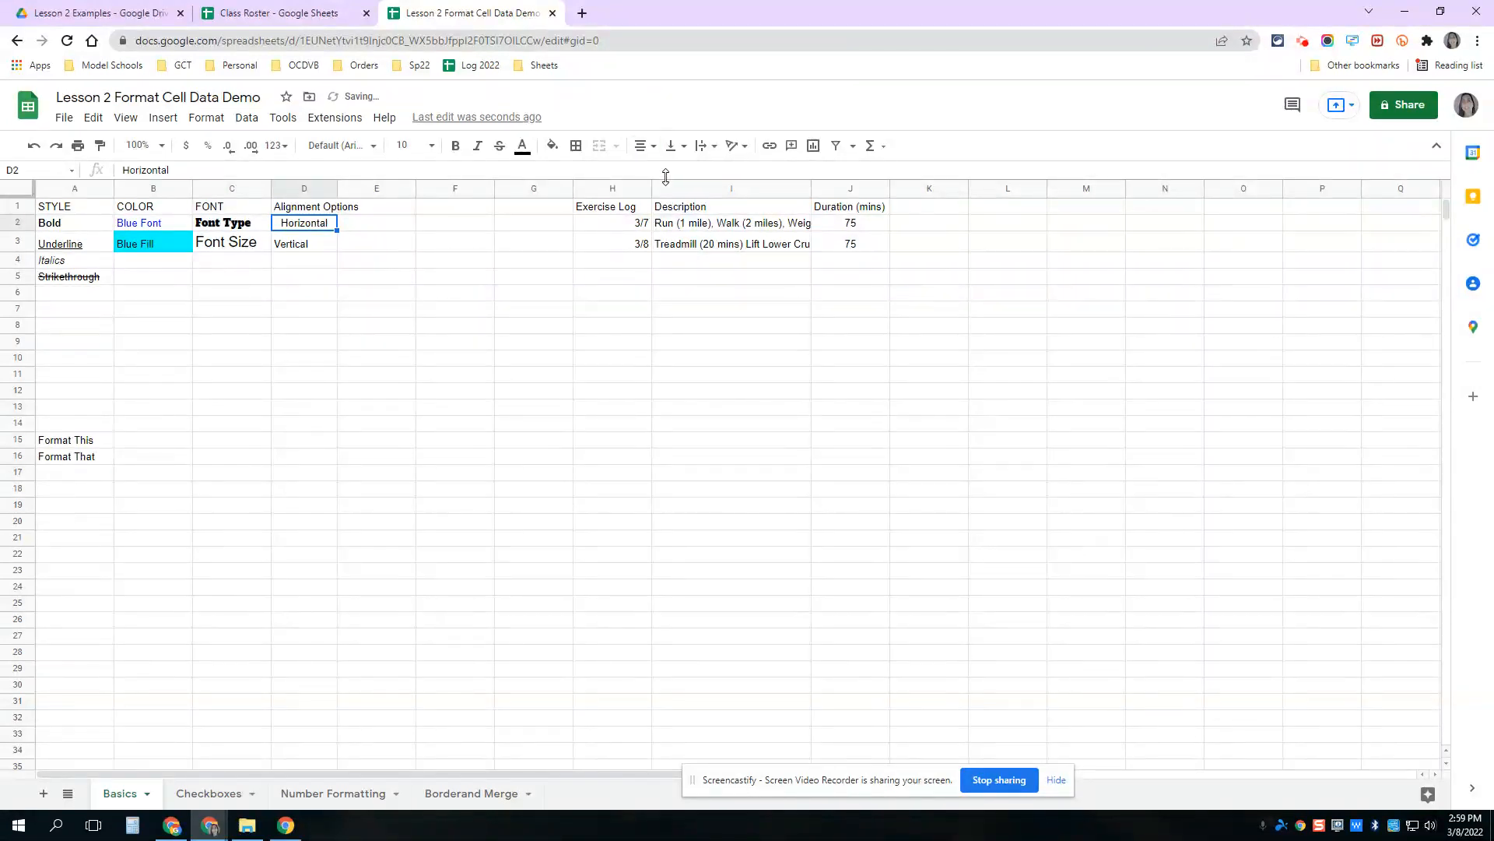
# - Set the vertical alignment of the "Vertical" text in cell D3 to middle
pyautogui.click(313, 251)
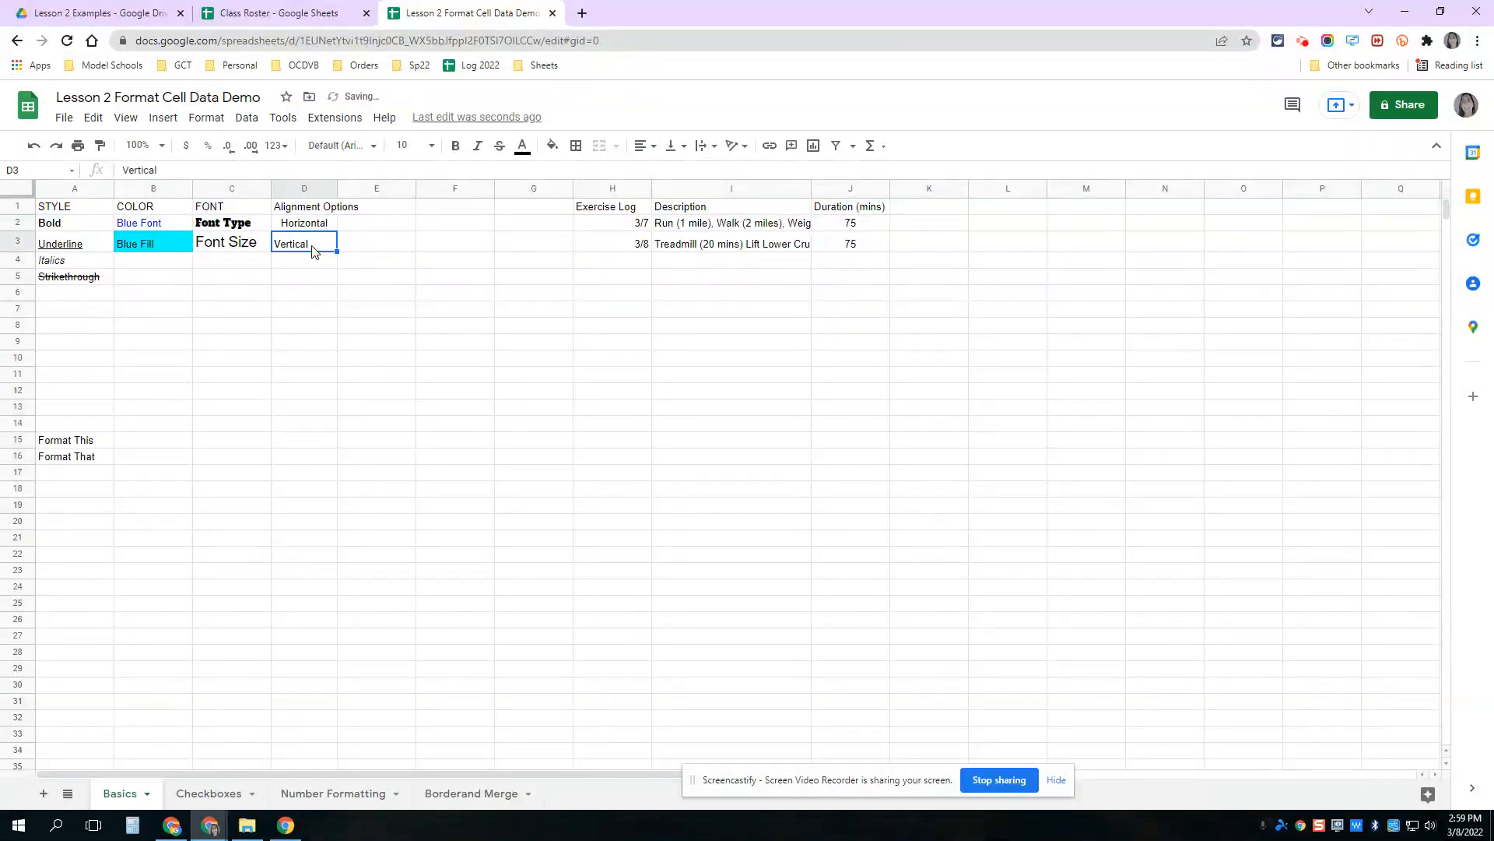
pyautogui.click(685, 148)
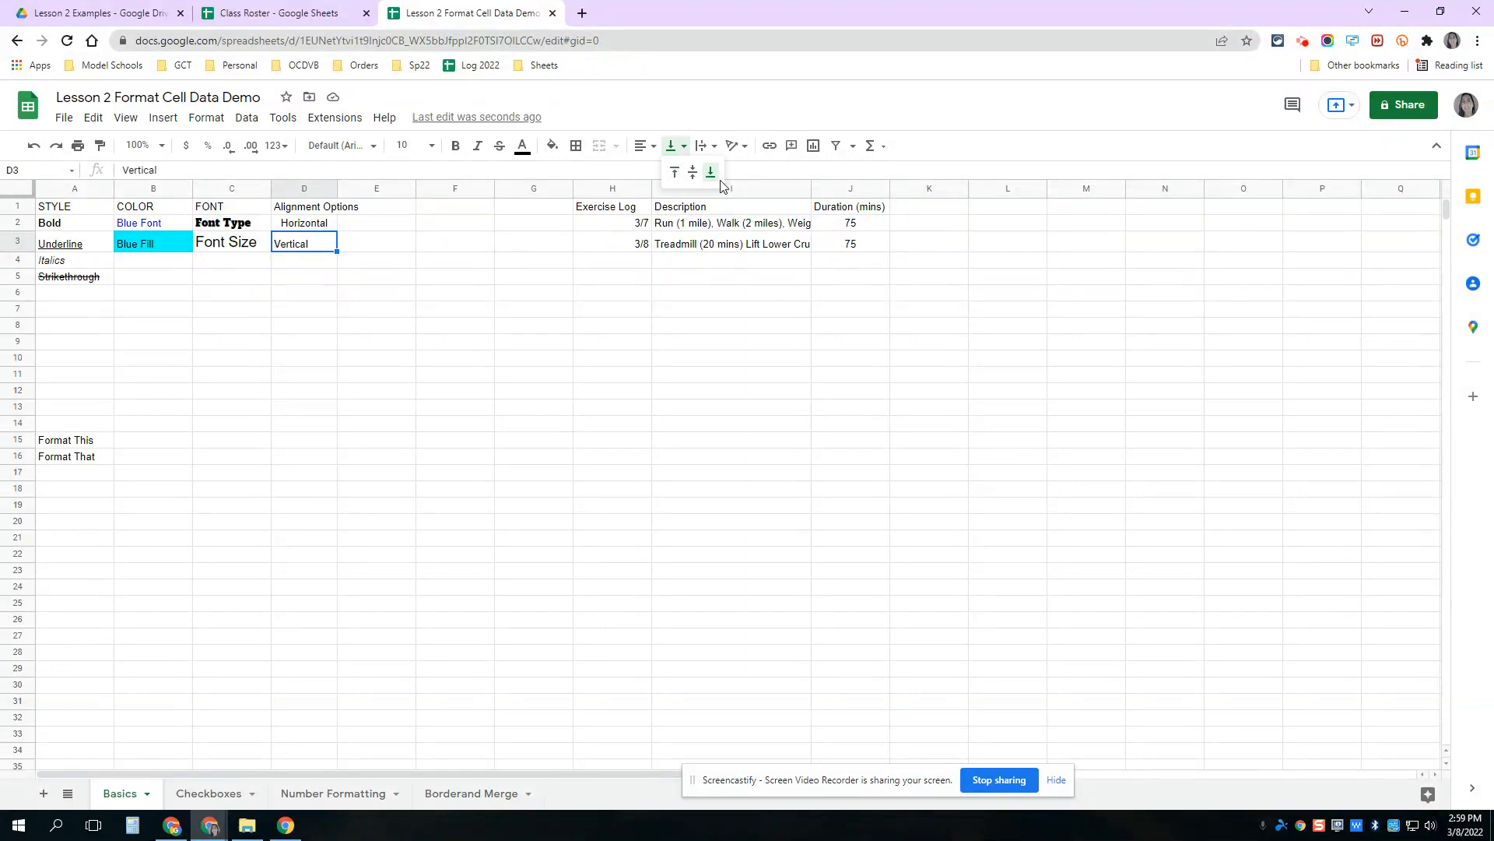
pyautogui.moveTo(272, 335); pyautogui.dragTo(303, 340)
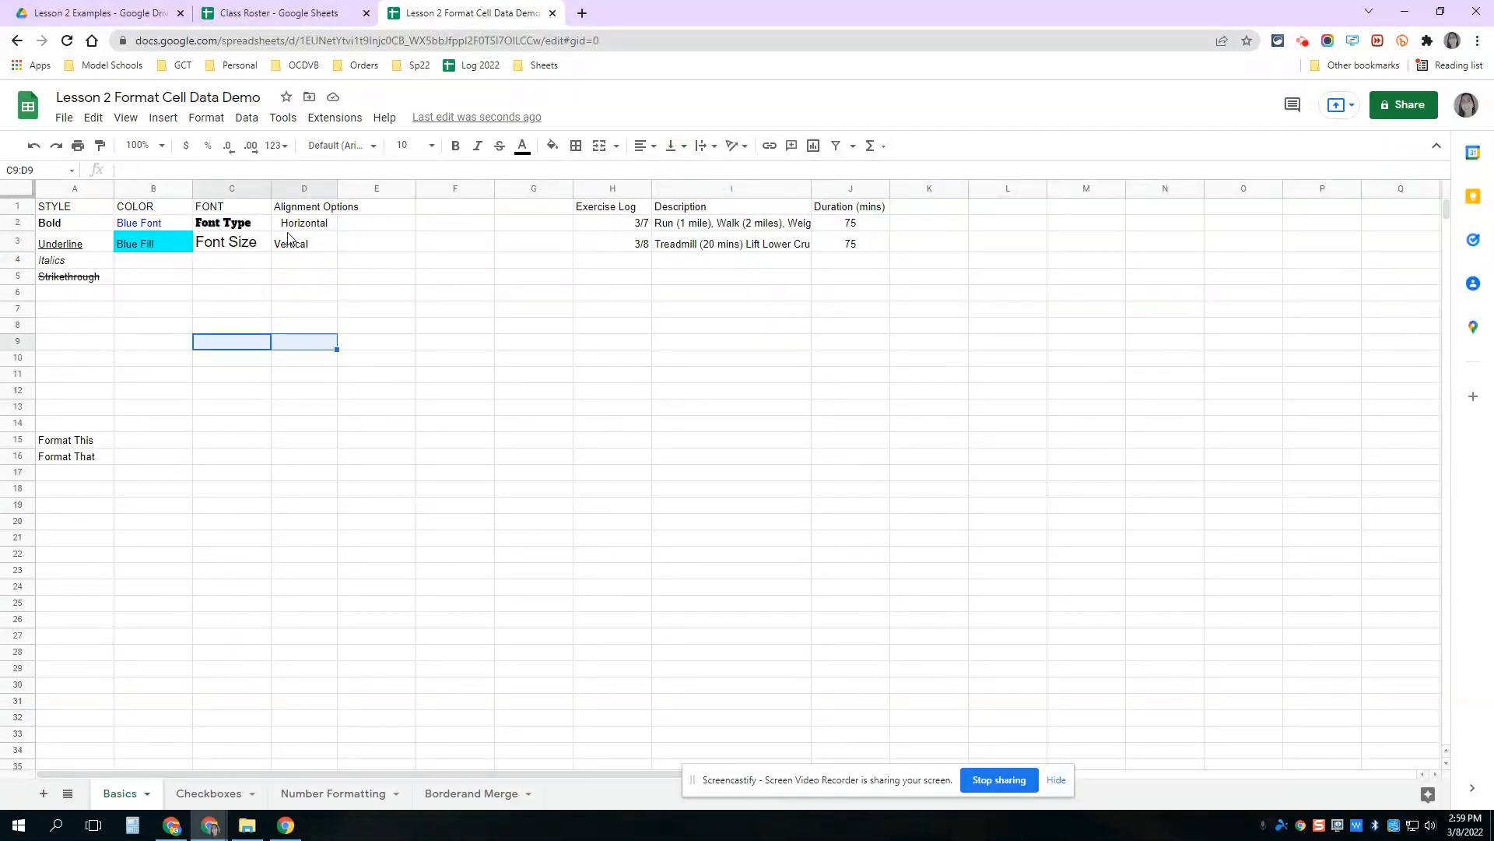
pyautogui.click(308, 248)
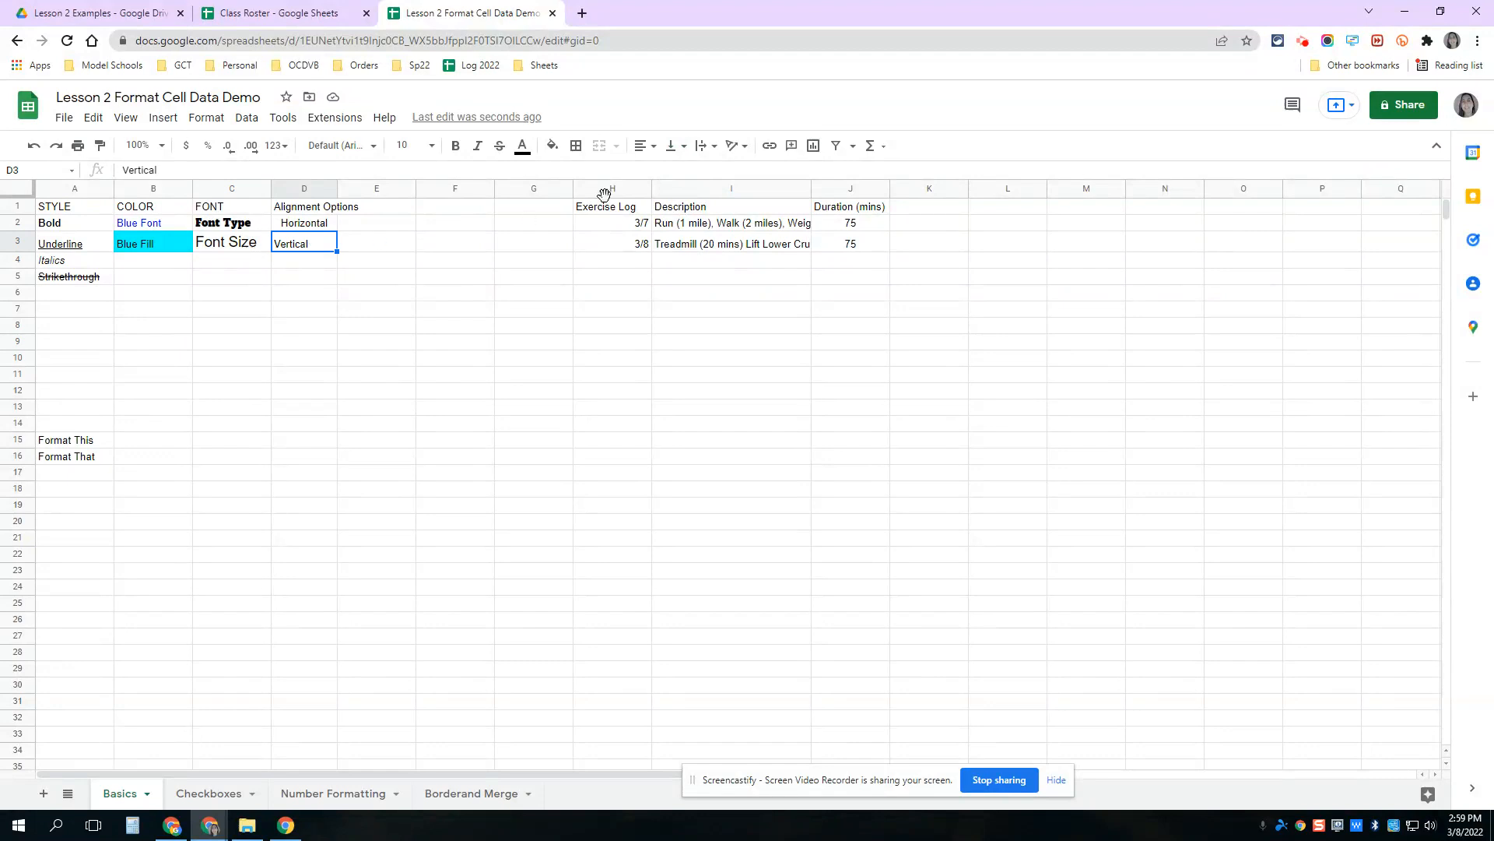
pyautogui.click(672, 147)
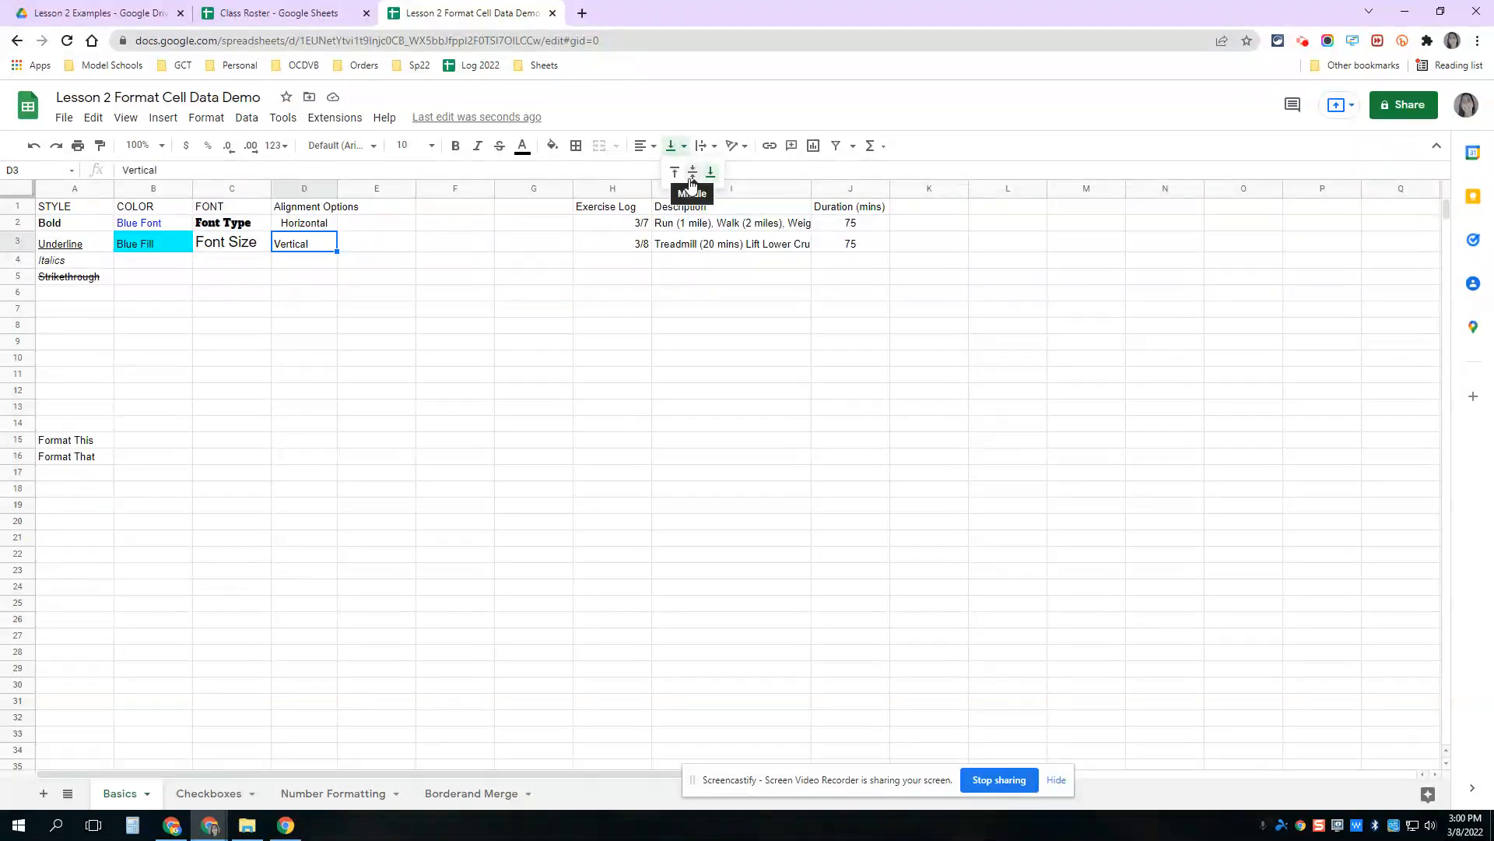
pyautogui.click(691, 180)
pyautogui.click(383, 286)
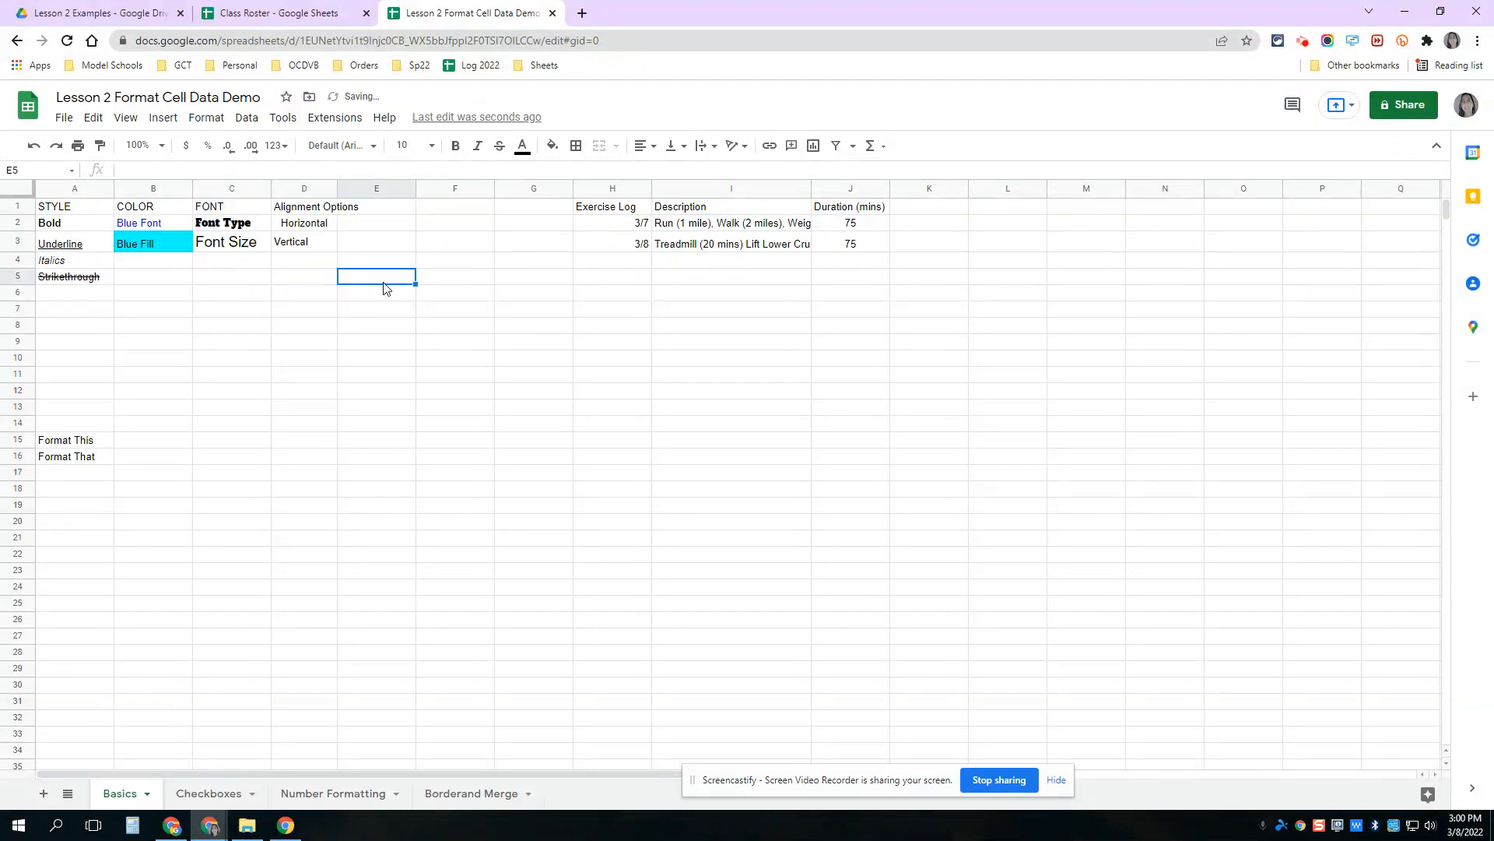
# - Align the "Vertical" text in cell D3 to the top of its cell
pyautogui.click(293, 248)
pyautogui.click(671, 146)
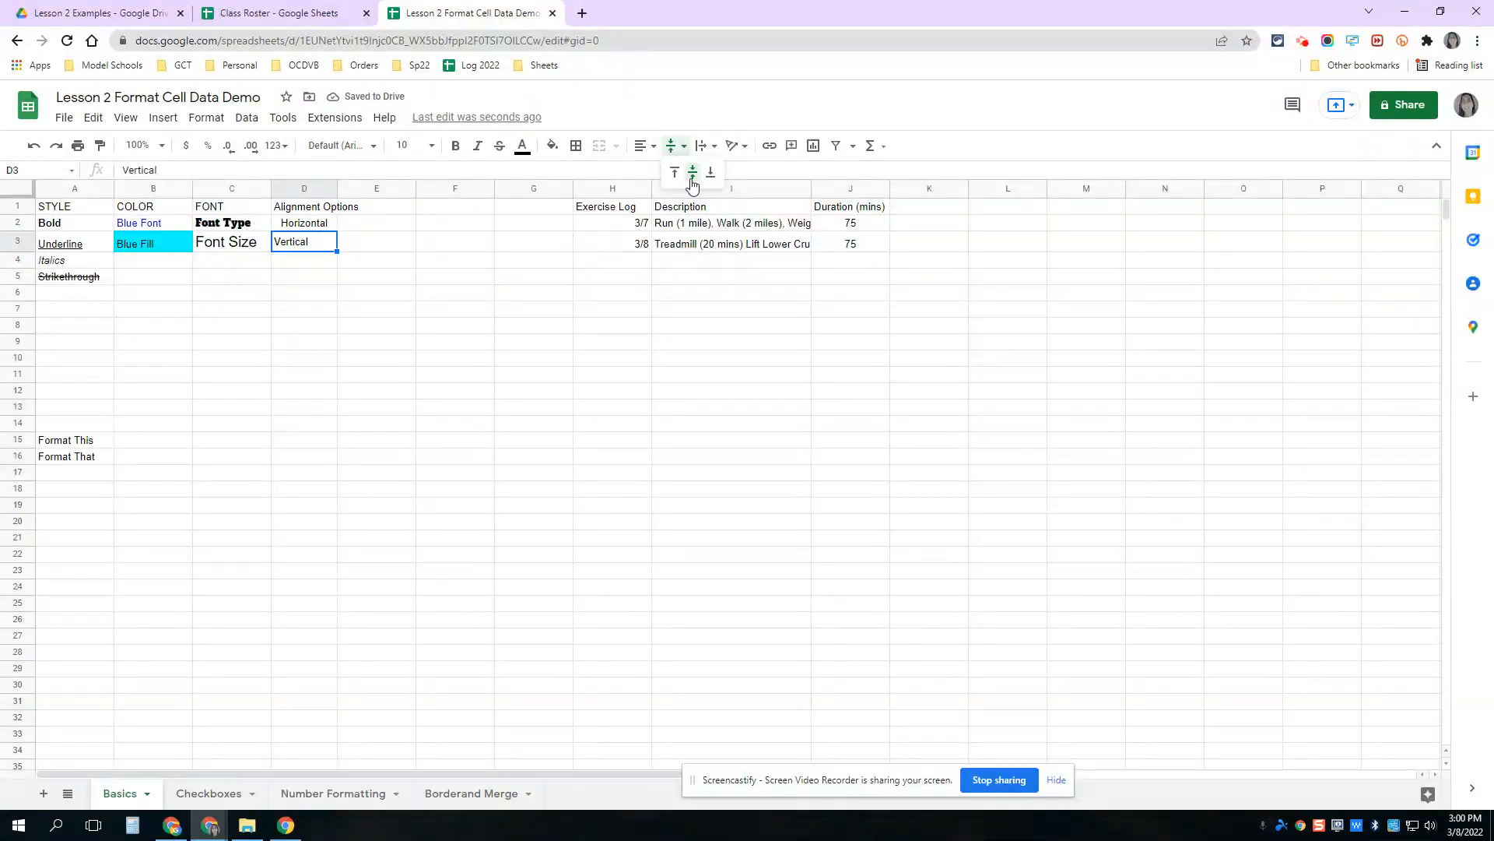
pyautogui.click(676, 176)
pyautogui.click(435, 323)
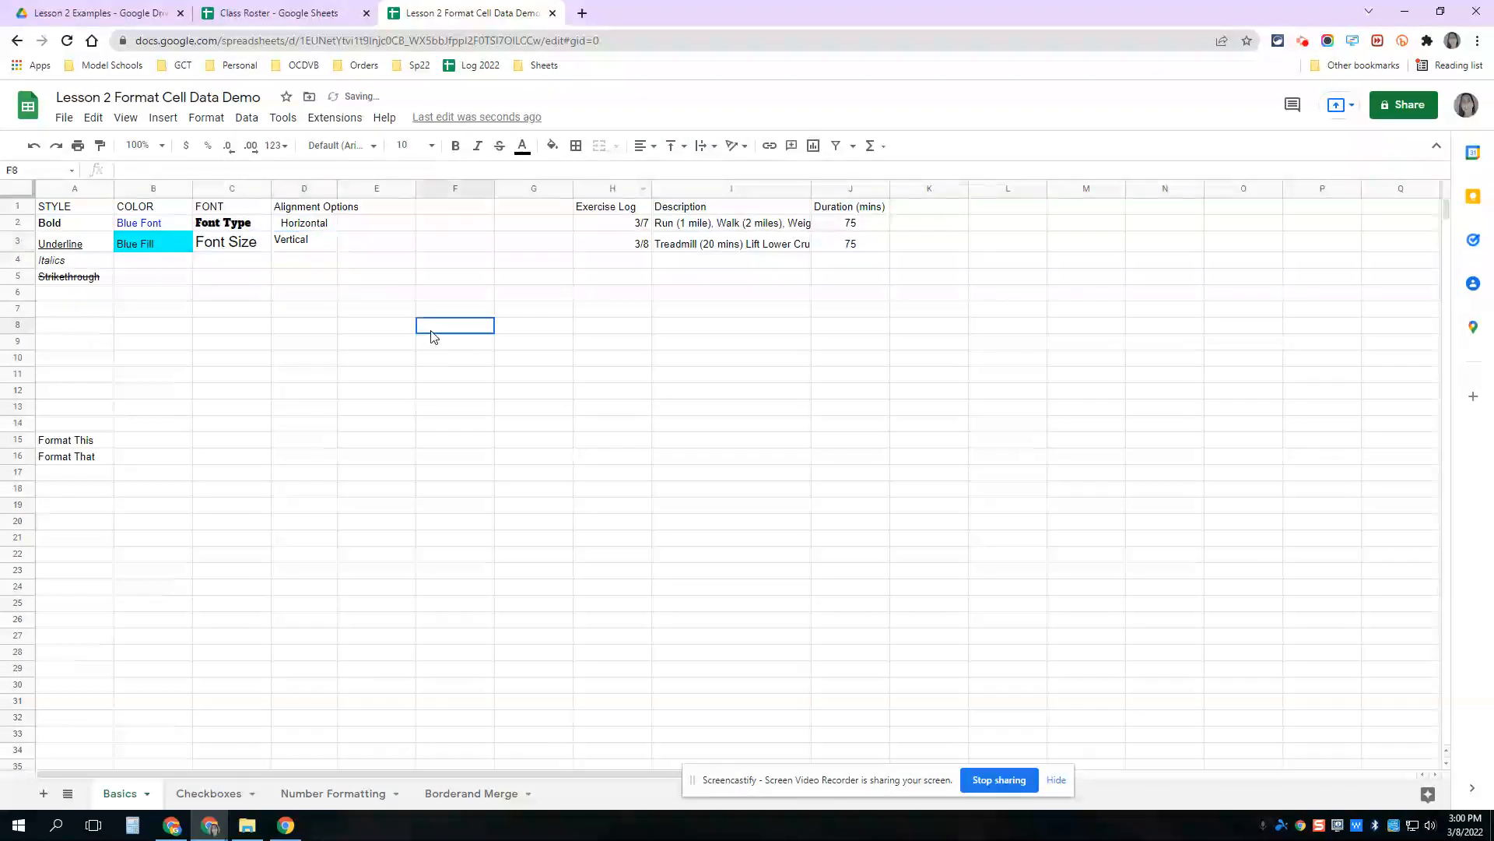
# - Rotate the "Alignment Options" text in cell D1 by tilting it up 45°
pyautogui.click(318, 213)
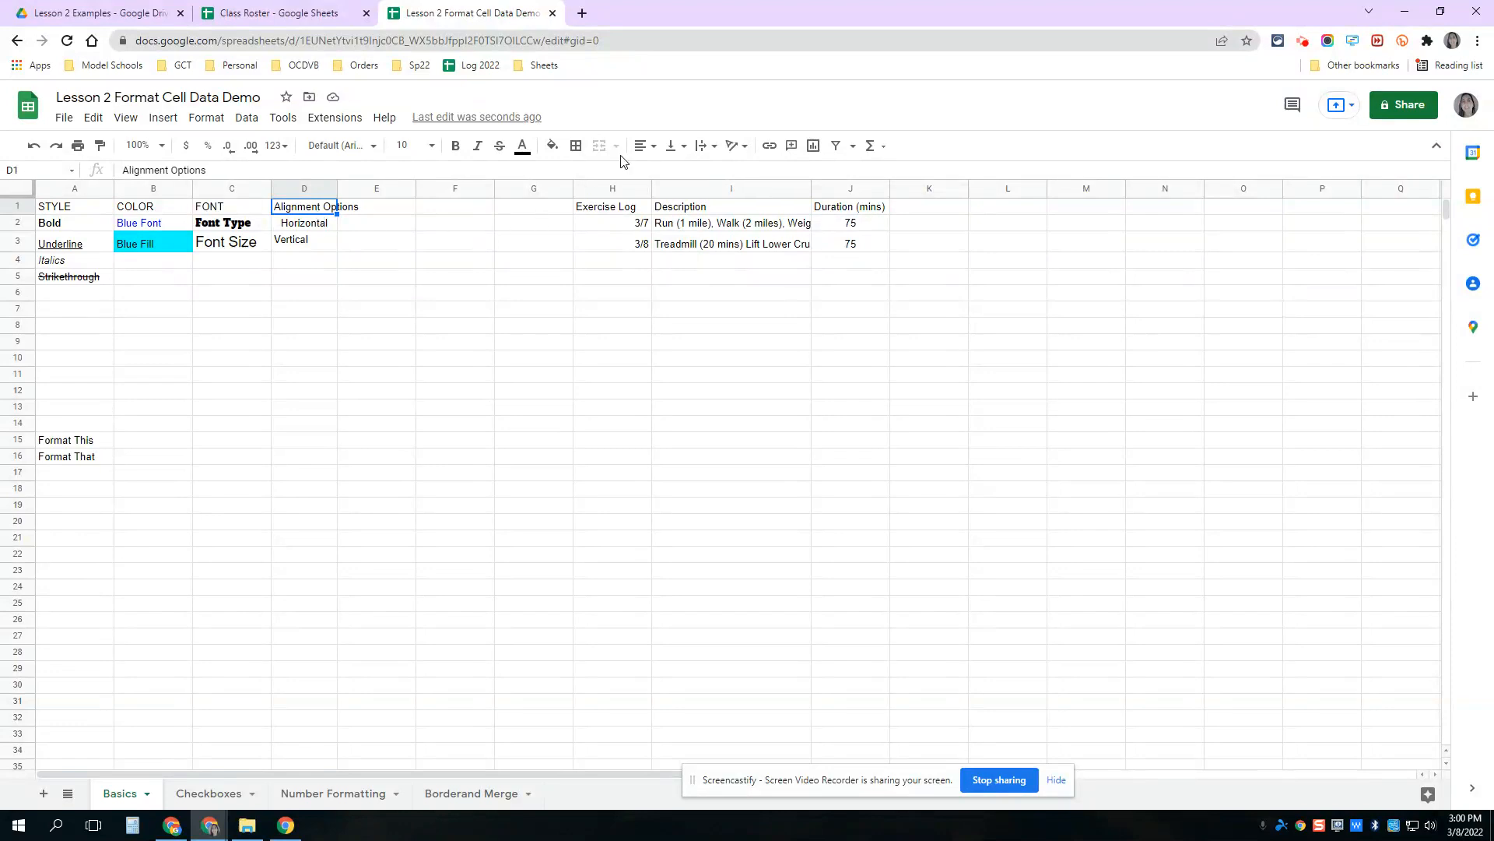
pyautogui.click(742, 148)
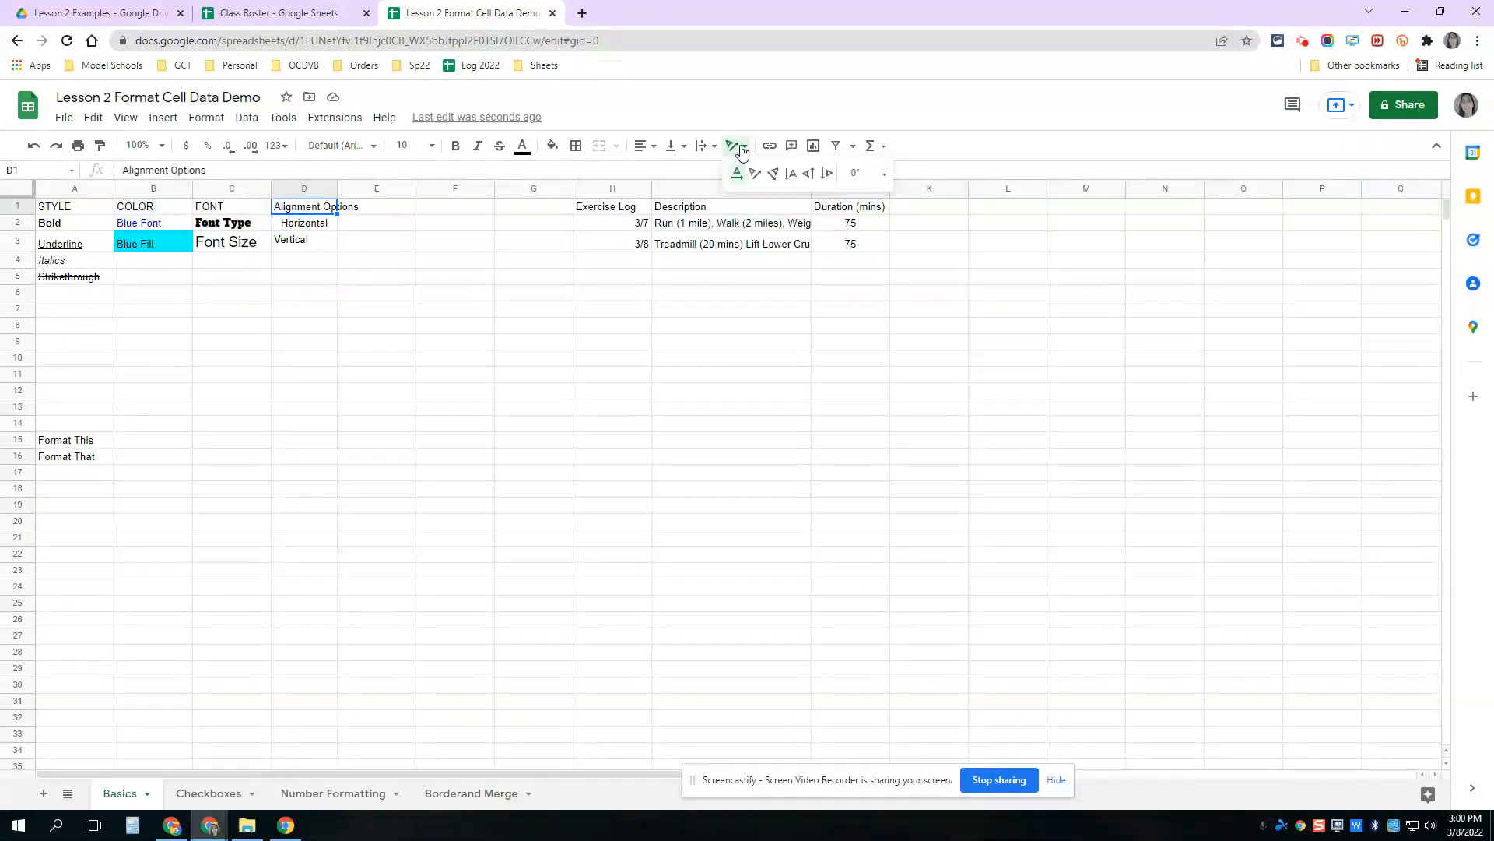
pyautogui.click(762, 181)
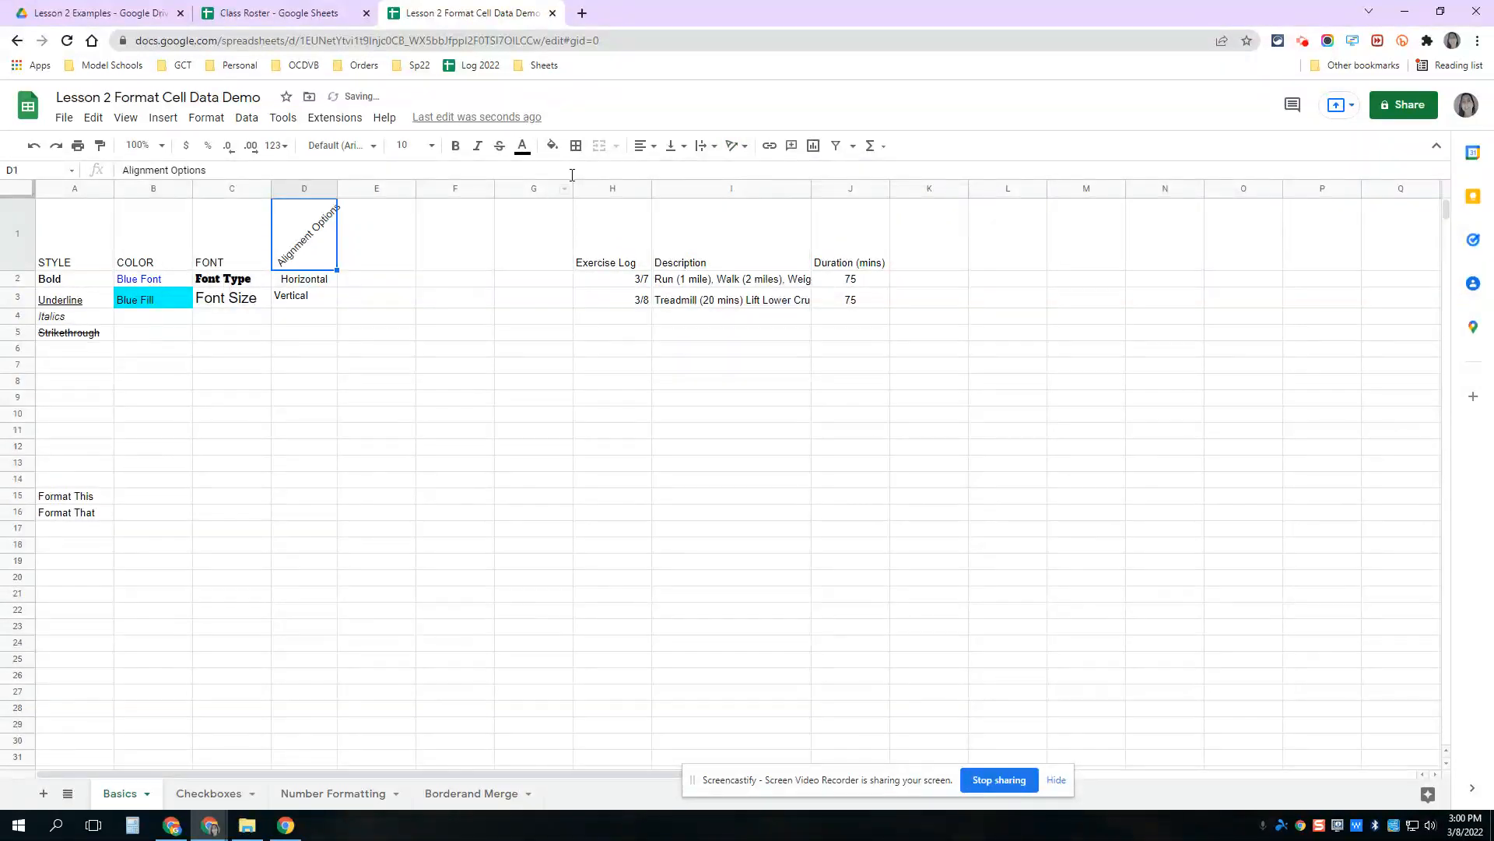
pyautogui.click(706, 151)
pyautogui.click(736, 146)
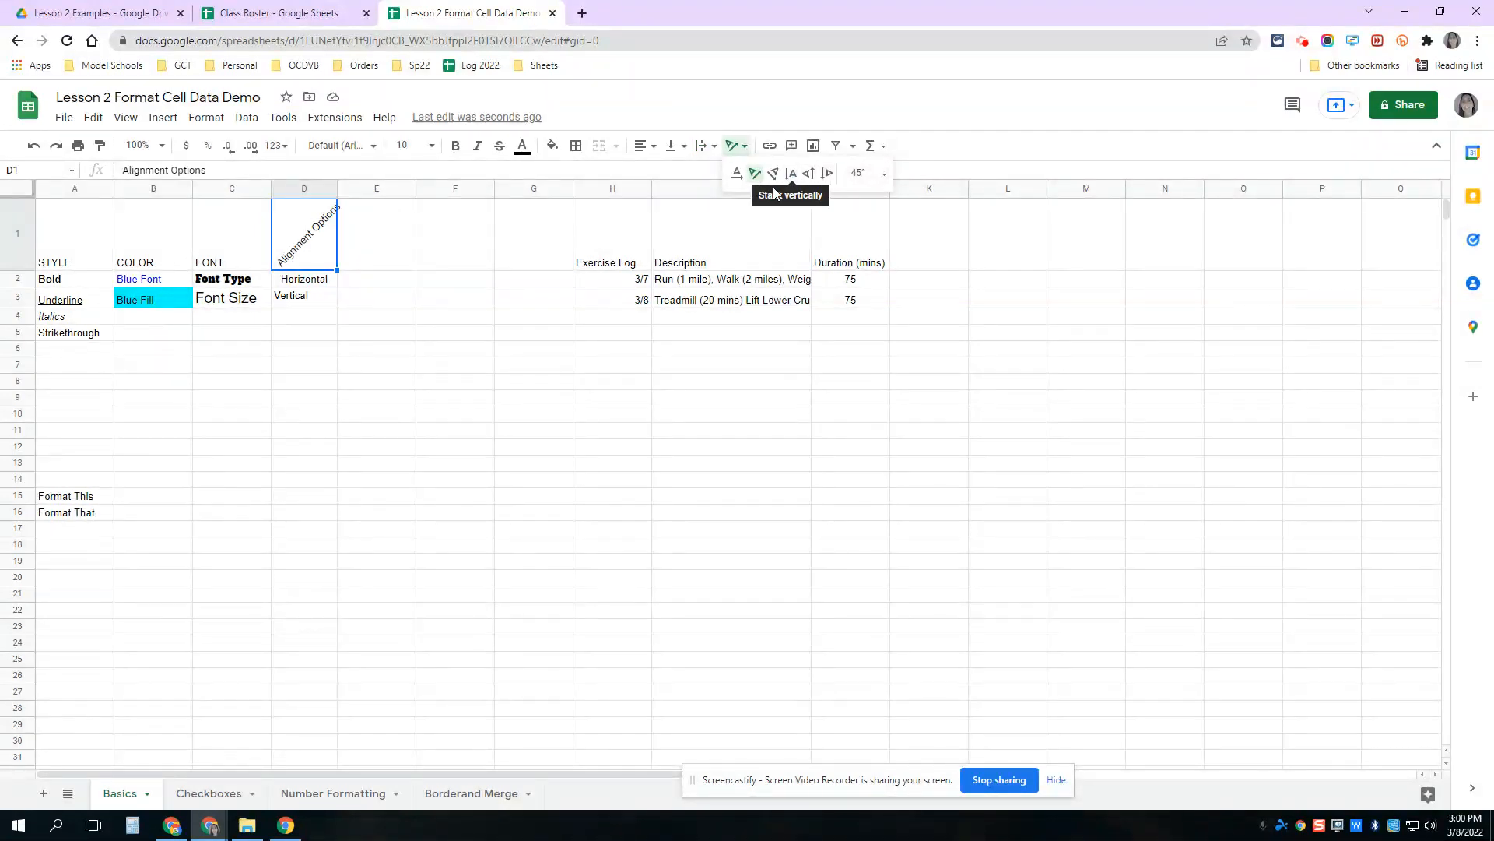
pyautogui.click(480, 304)
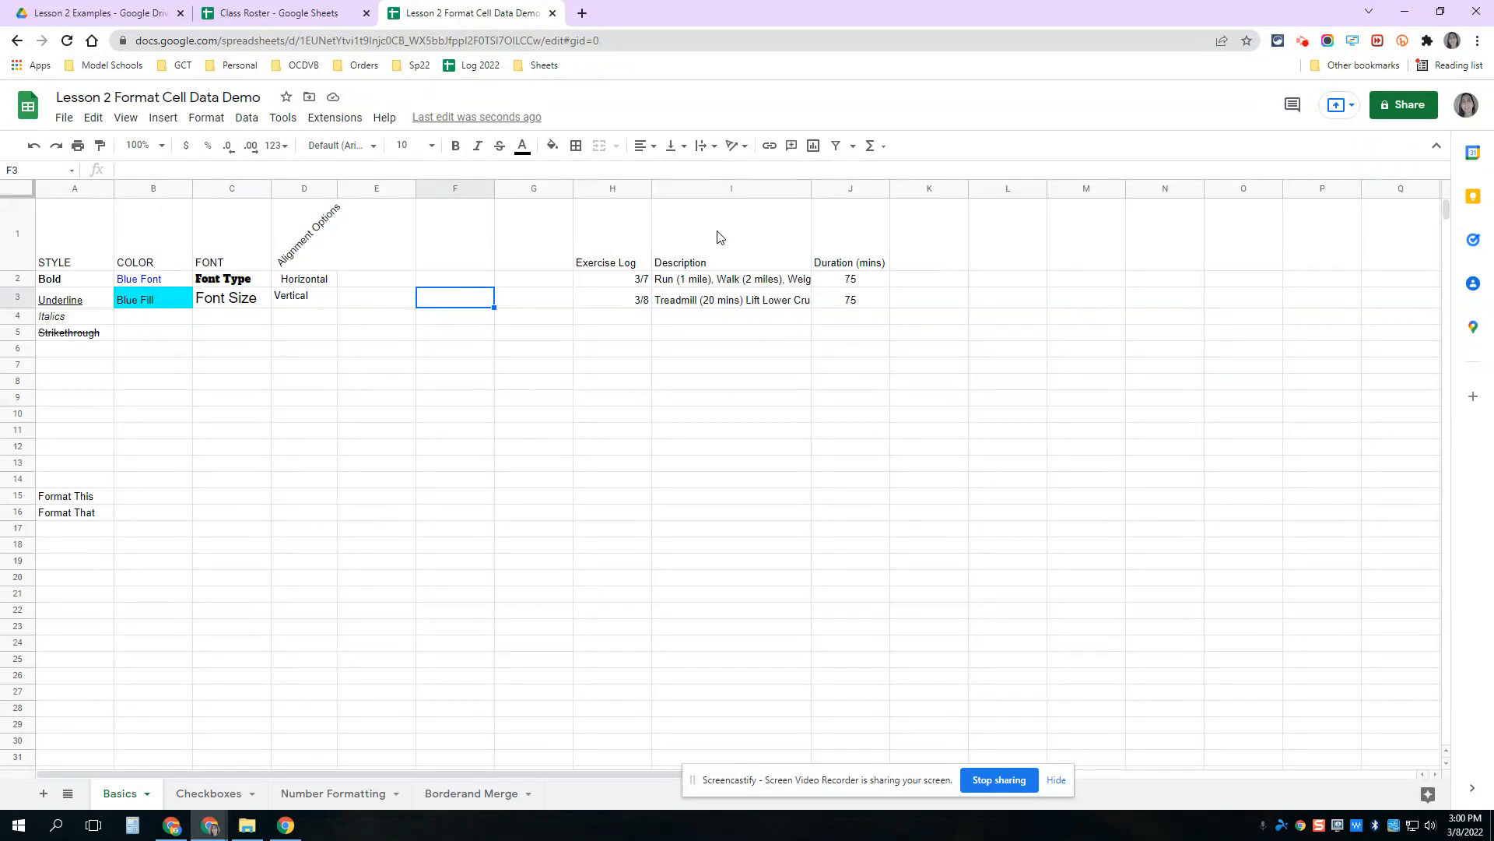
# - Widen the Description column I slightly so more of the exercise text fits
pyautogui.click(704, 284)
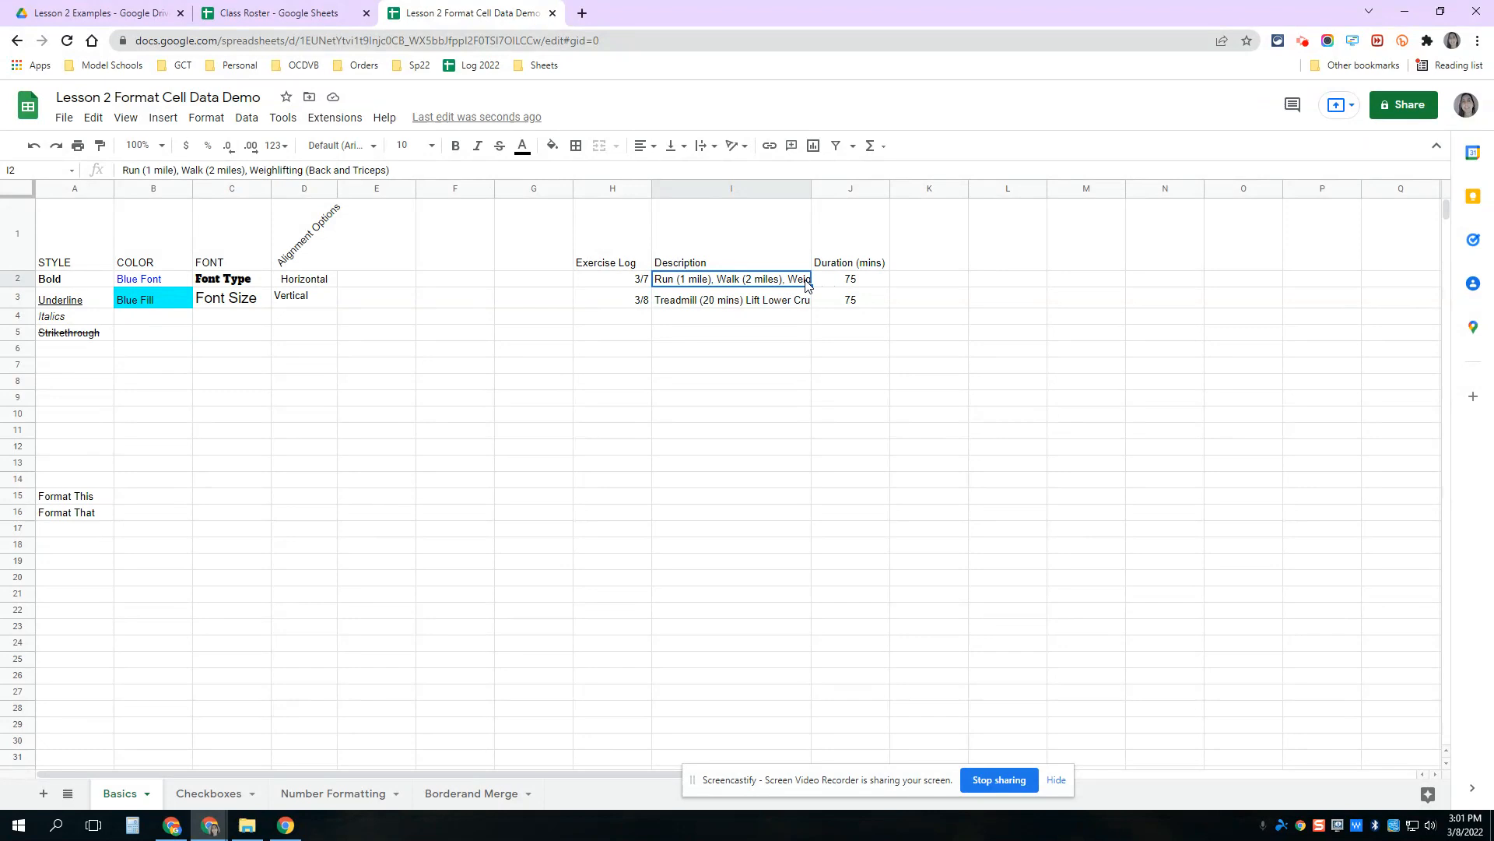
pyautogui.click(821, 348)
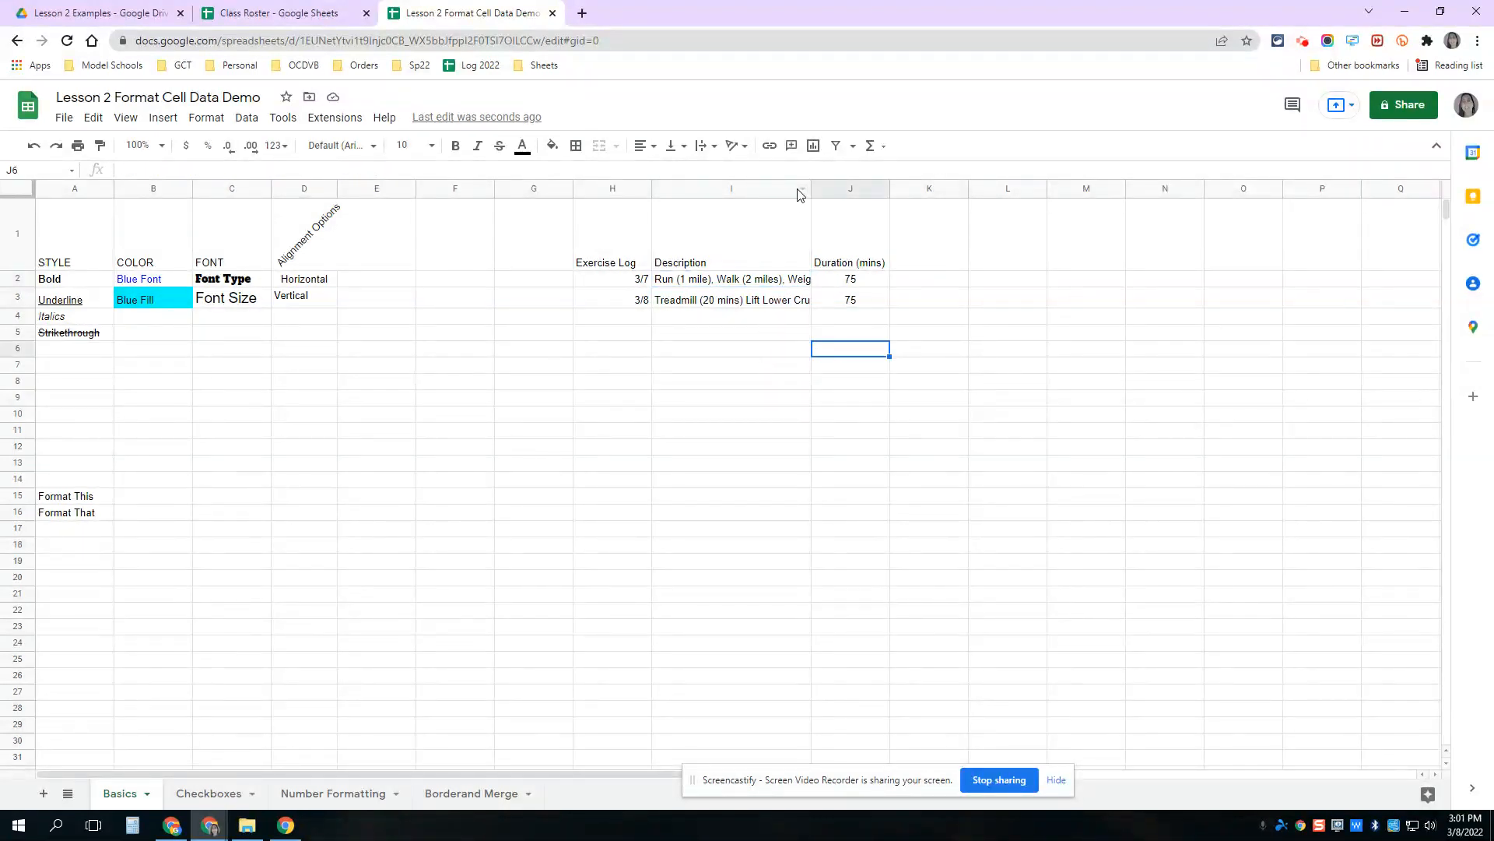
pyautogui.moveTo(811, 189)
pyautogui.mouseDown()
pyautogui.moveTo(936, 185)
pyautogui.moveTo(838, 192)
pyautogui.mouseUp()
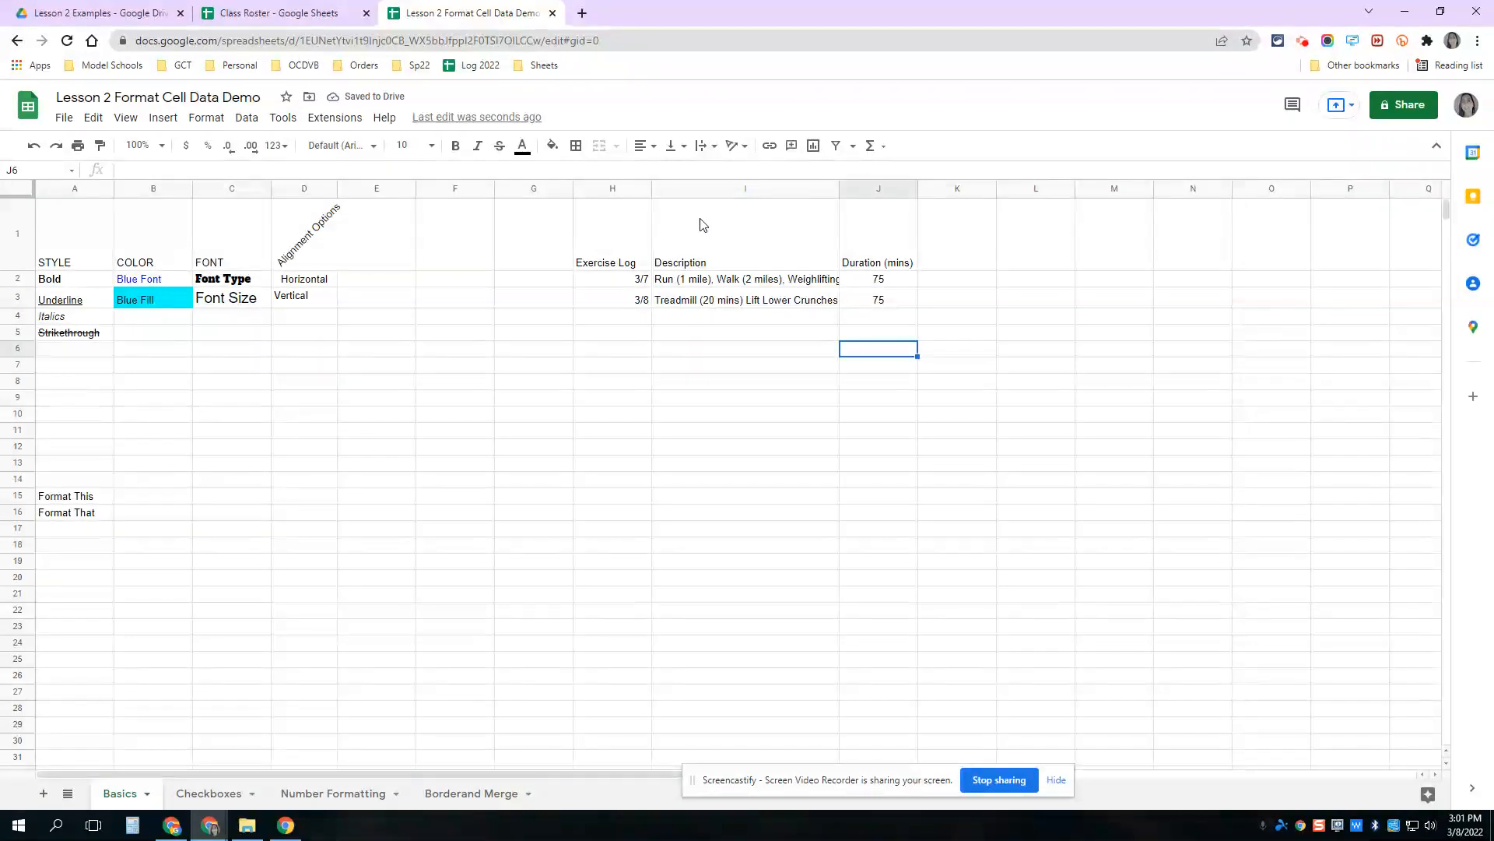
# - Wrap the text of the first exercise description in cell I2
pyautogui.click(723, 282)
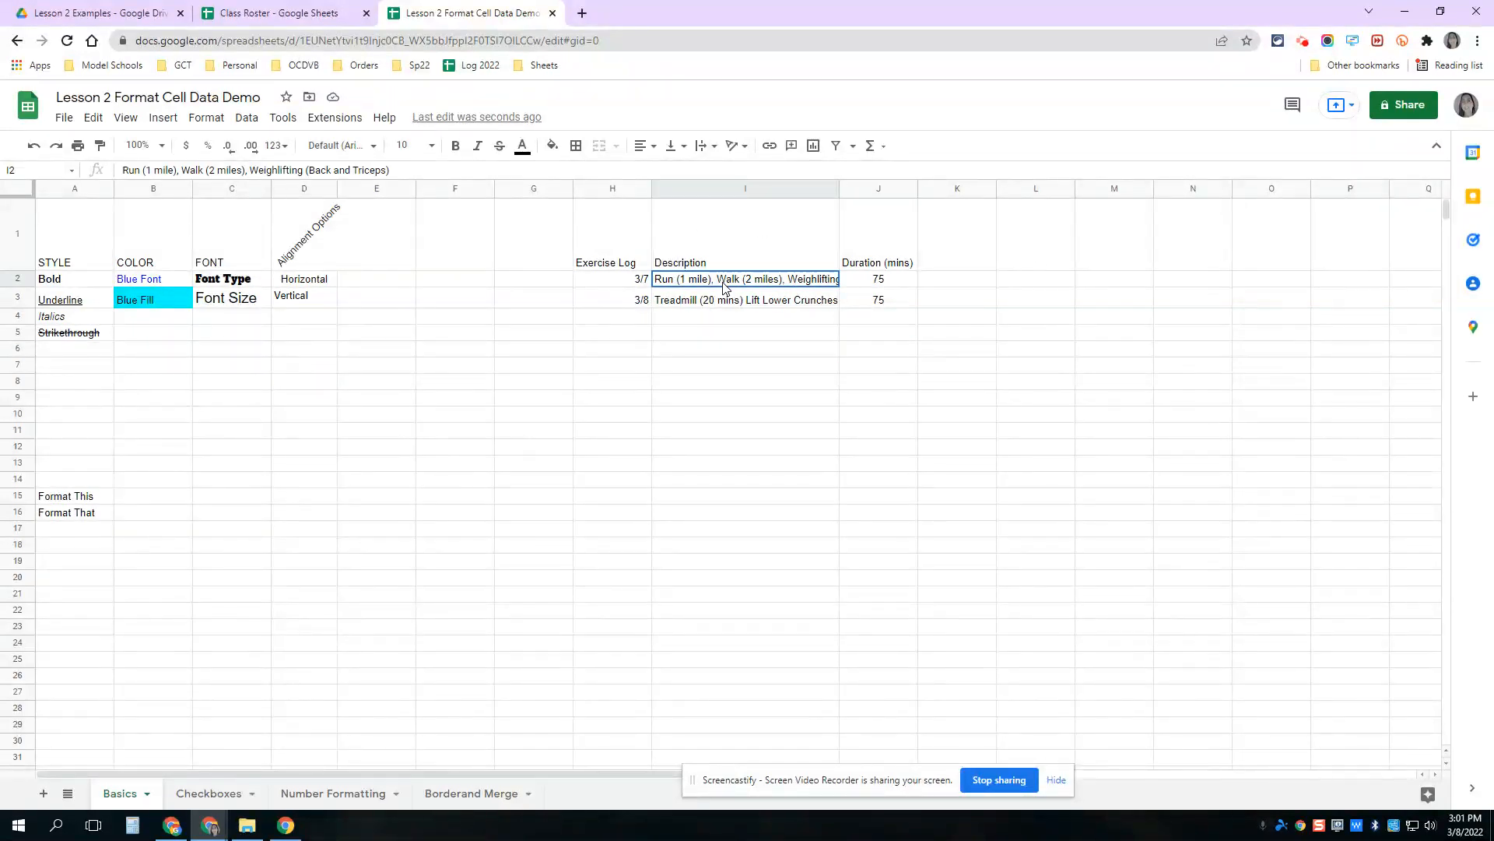
pyautogui.click(718, 149)
pyautogui.click(723, 172)
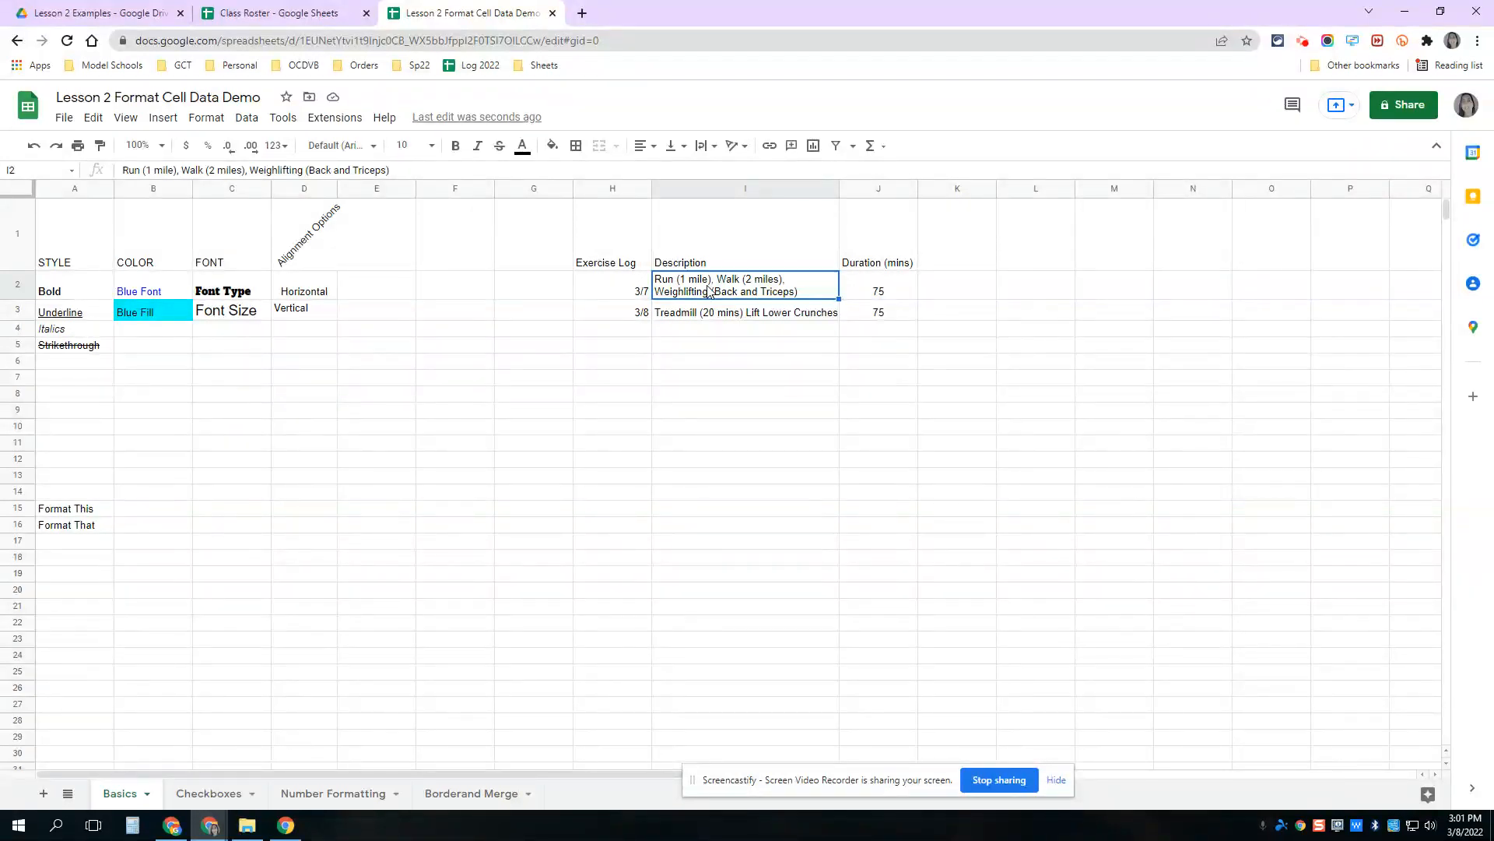
# - Insert line breaks in cell I3 so "Treadmill (20 mins)", "Lift Lower" and "Crunches" sit on separate lines
pyautogui.click(707, 317)
pyautogui.doubleClick(750, 309)
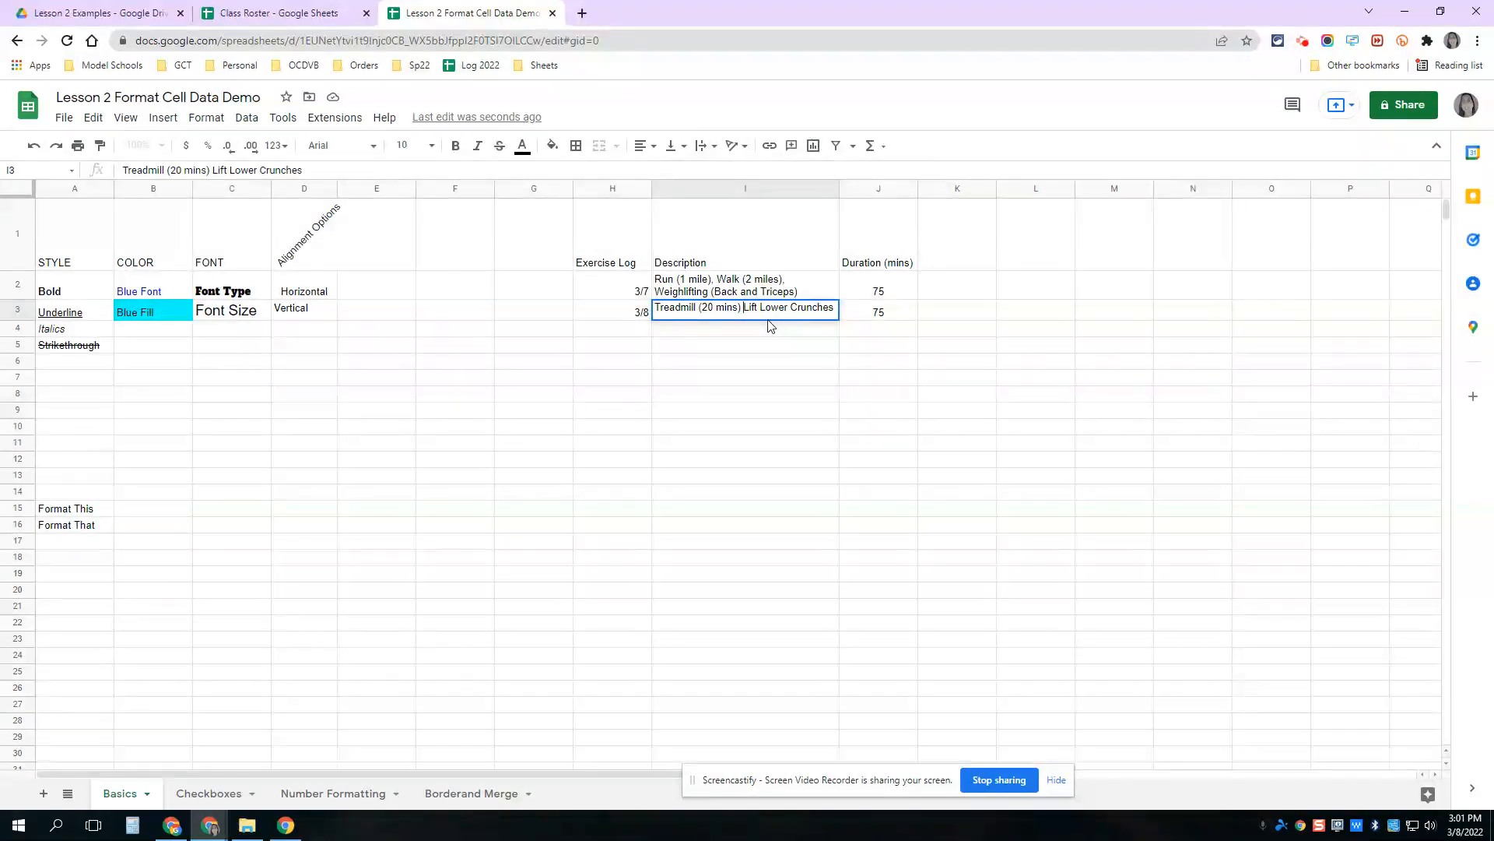
pyautogui.hotkey('alt', 'Return')
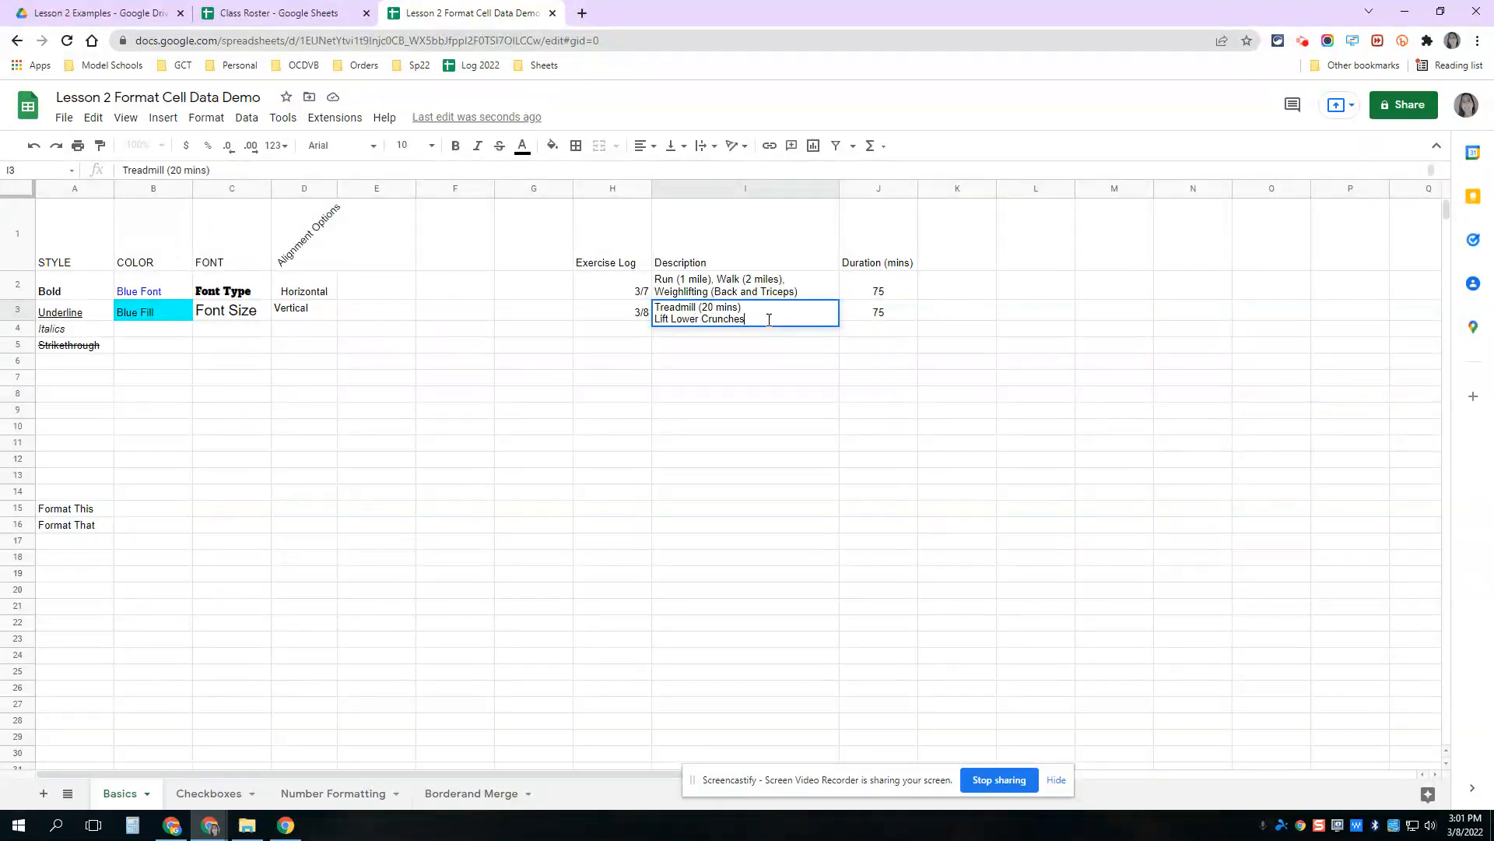
pyautogui.hotkey('alt', 'Return')
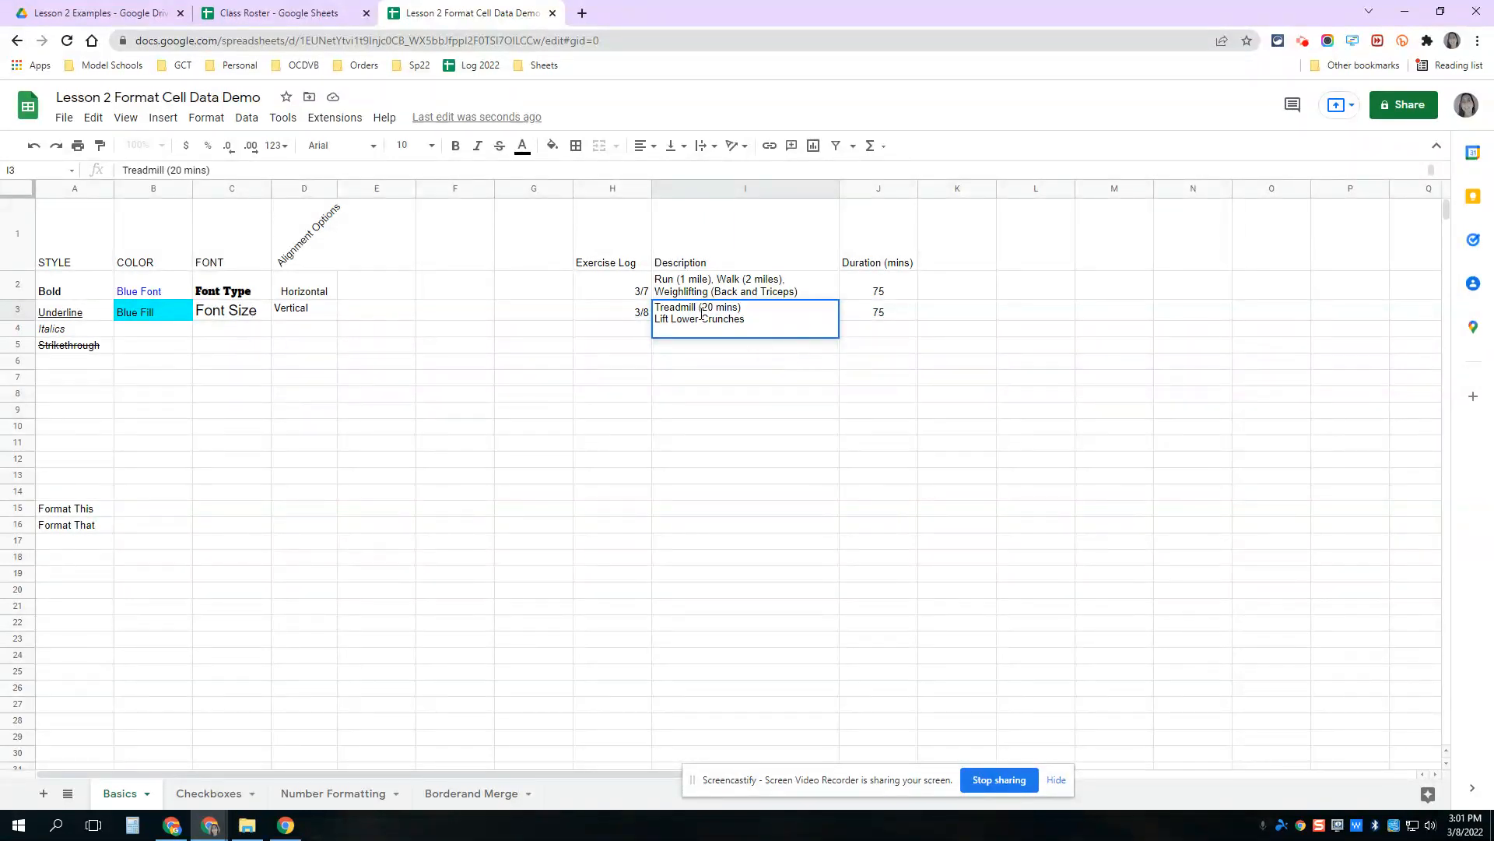
pyautogui.hotkey('alt', 'Return')
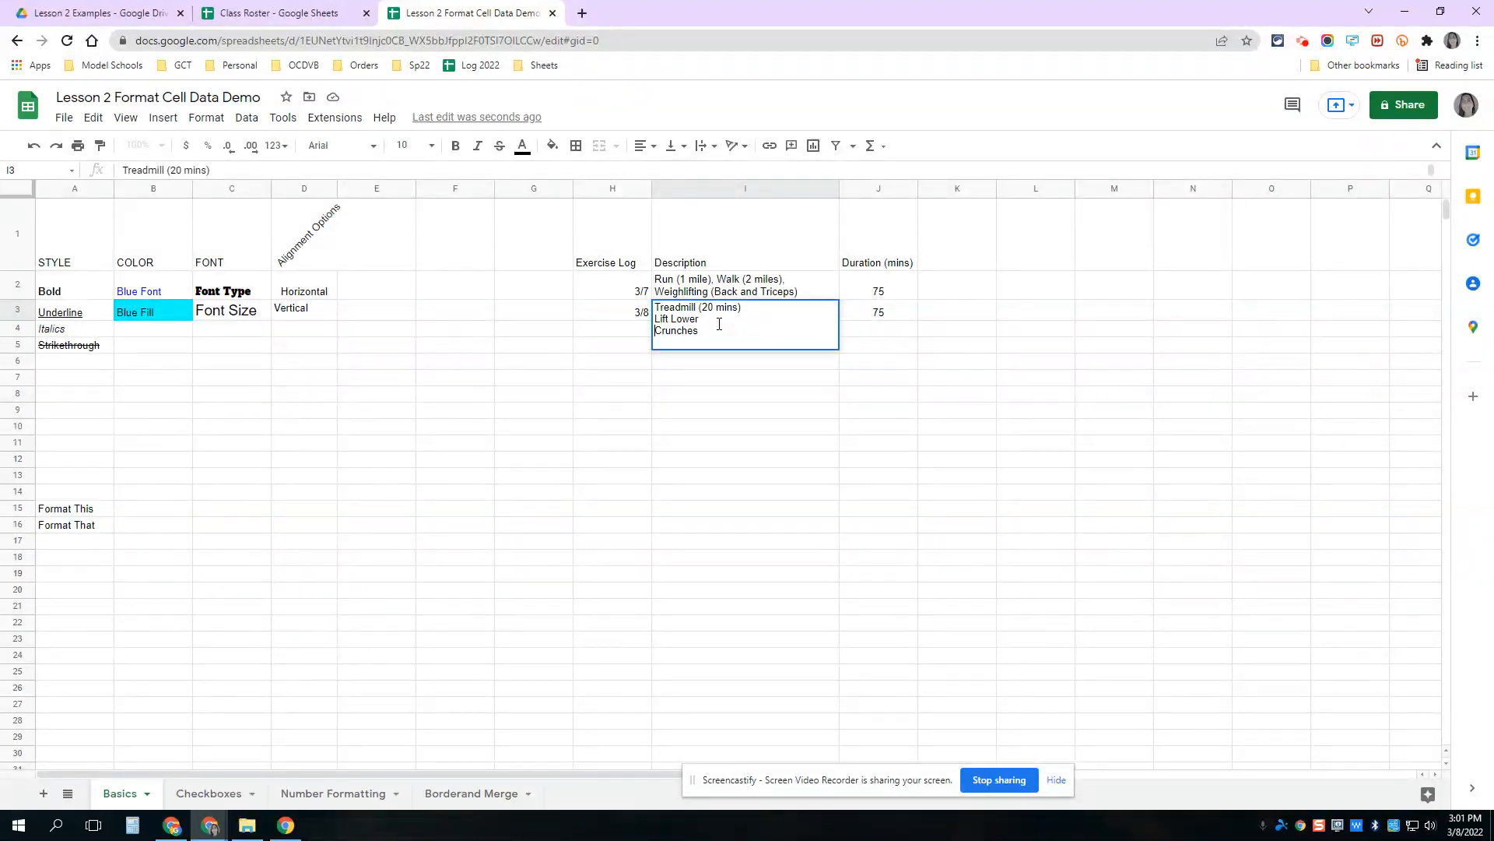
pyautogui.press('Return')
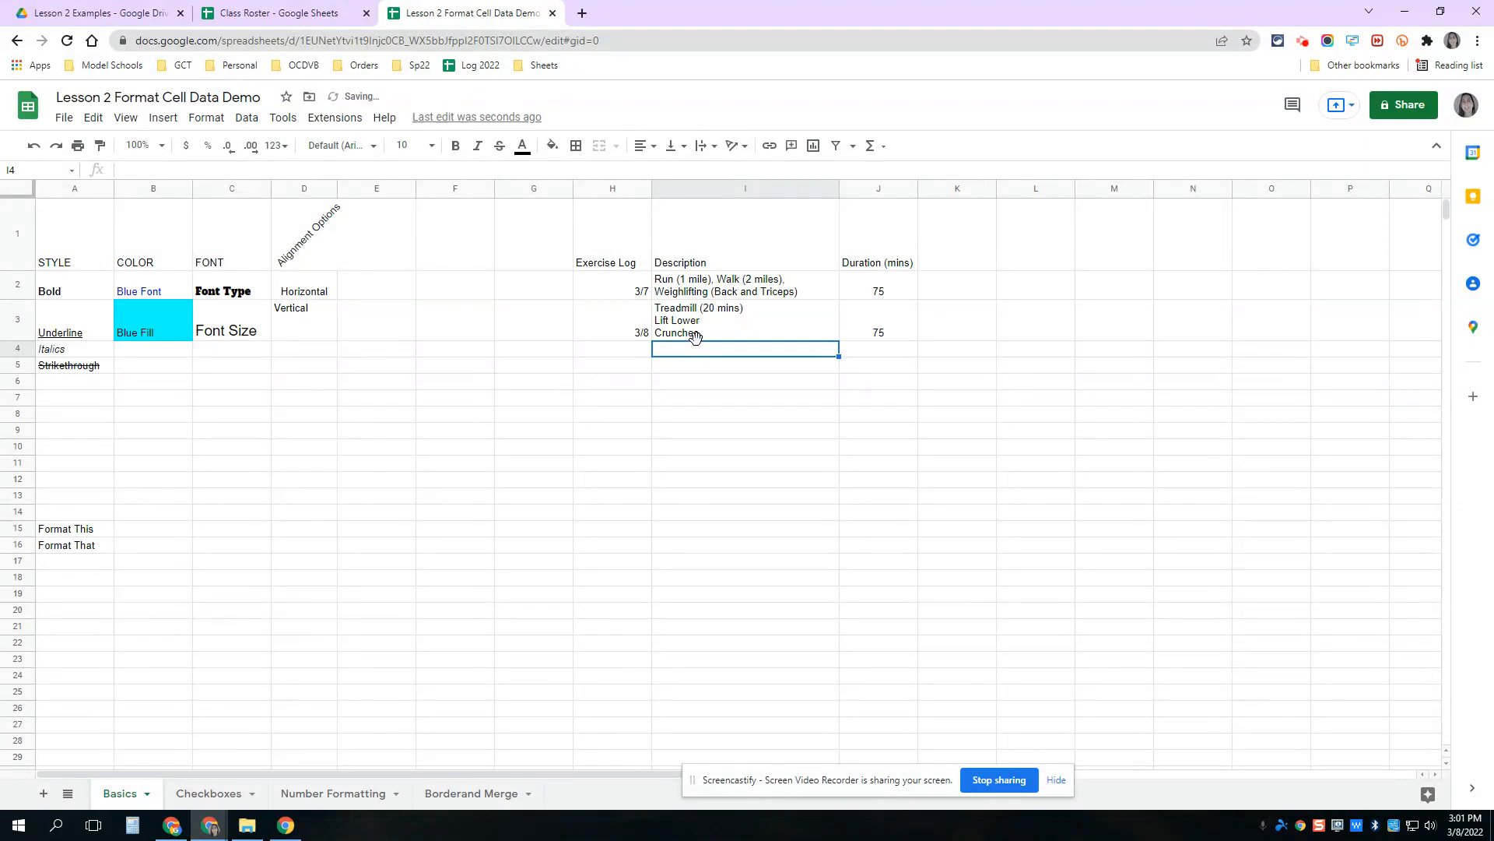
pyautogui.click(738, 338)
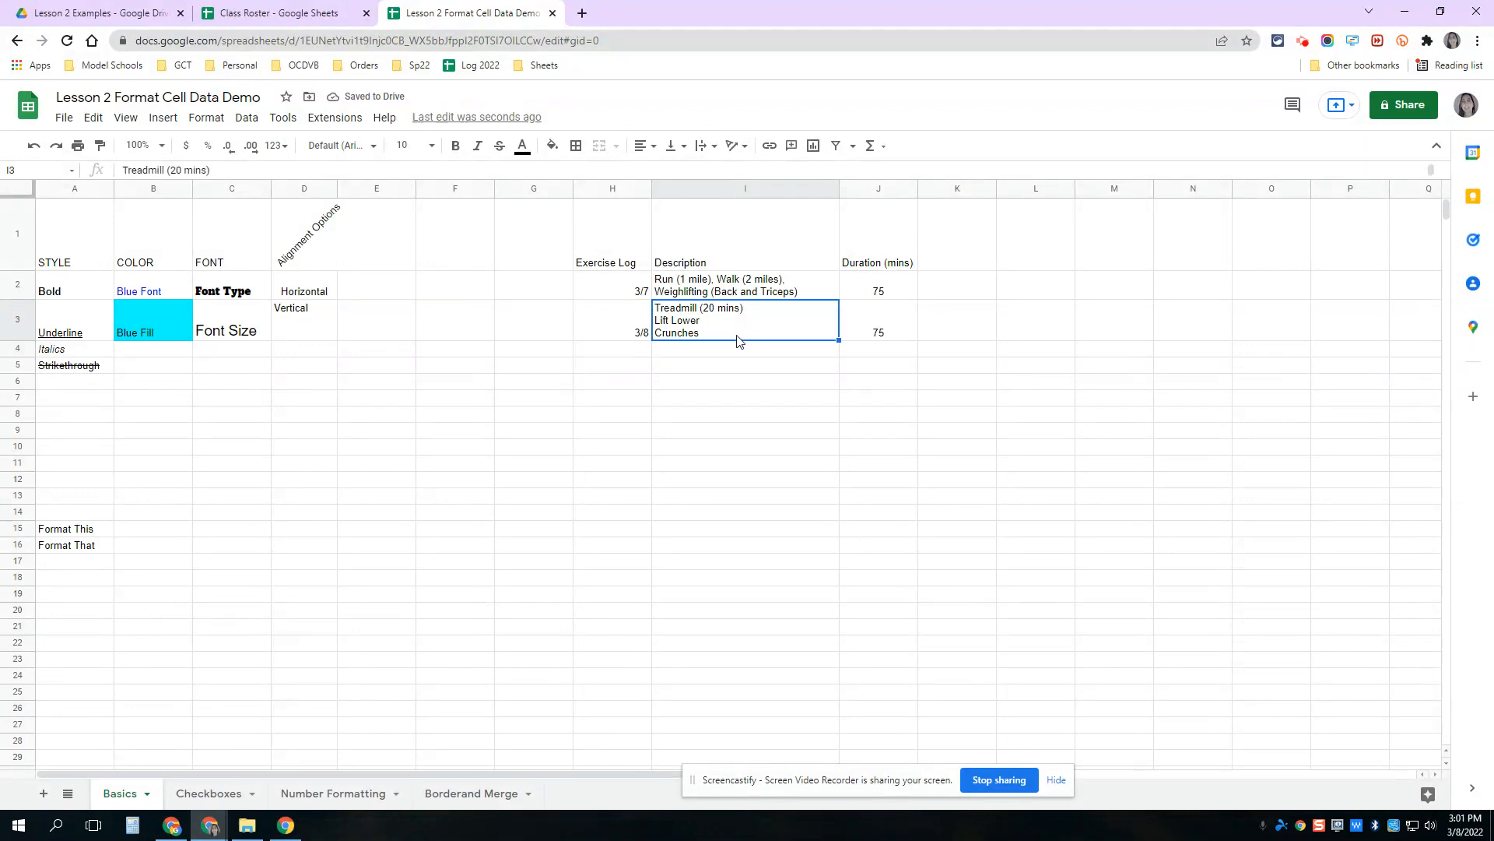
# - Make the "Format This" text in cell A15 bold and set its font to Anton
pyautogui.click(80, 535)
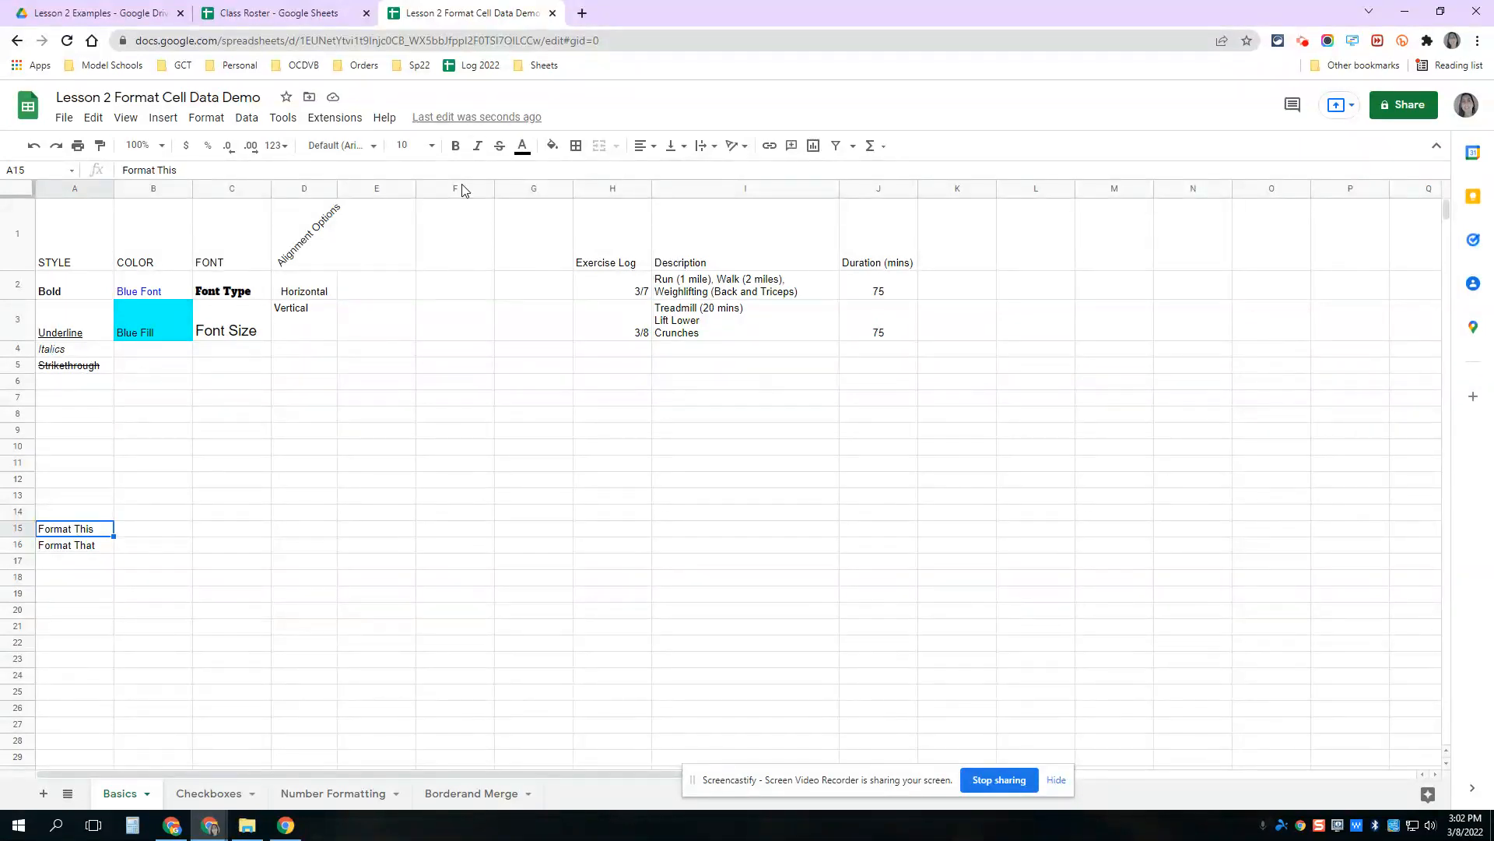
pyautogui.click(464, 148)
pyautogui.click(343, 146)
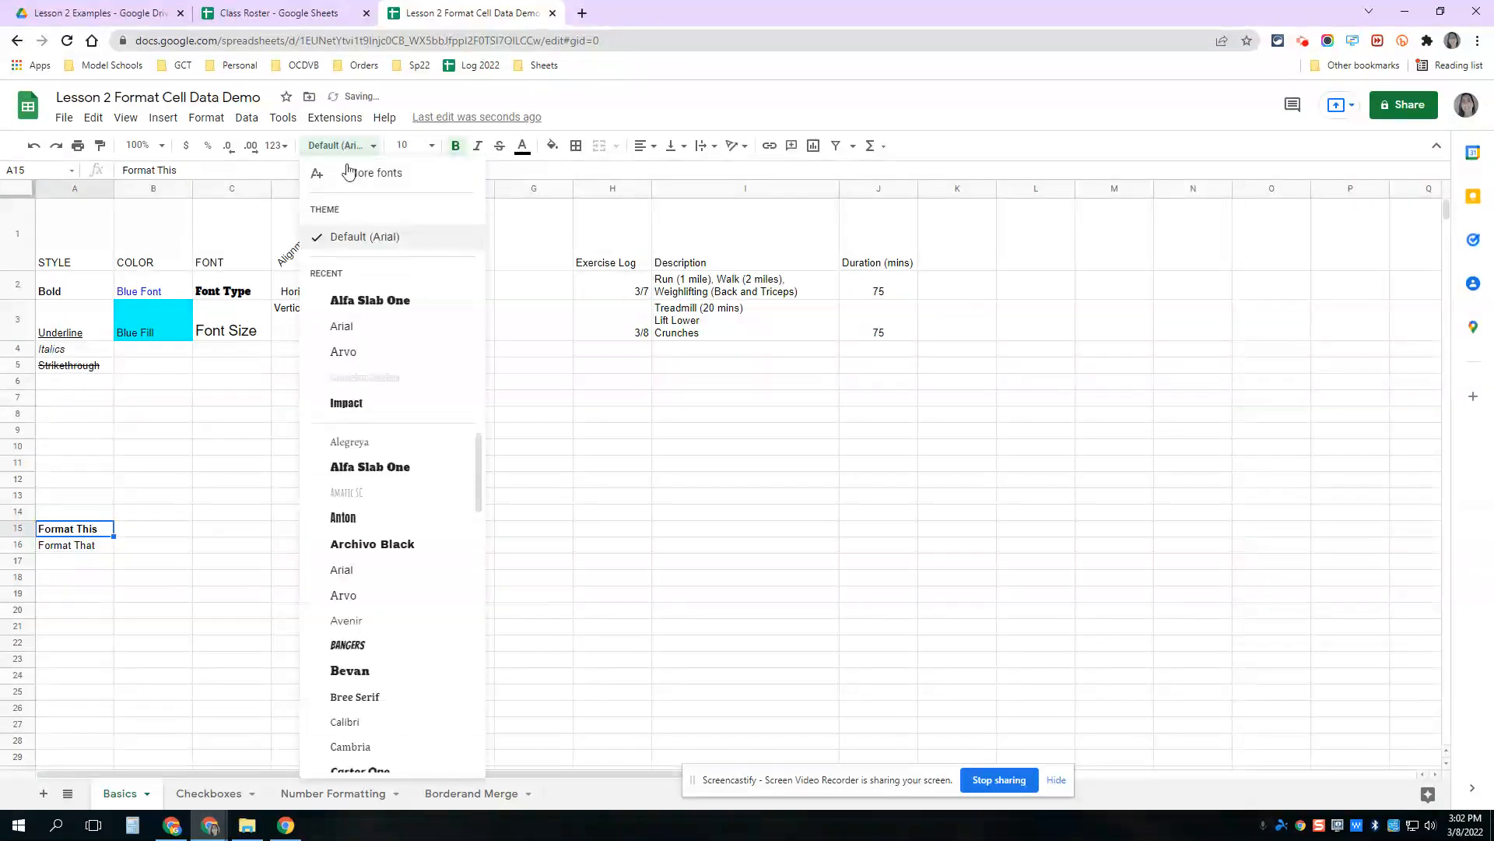
pyautogui.click(350, 517)
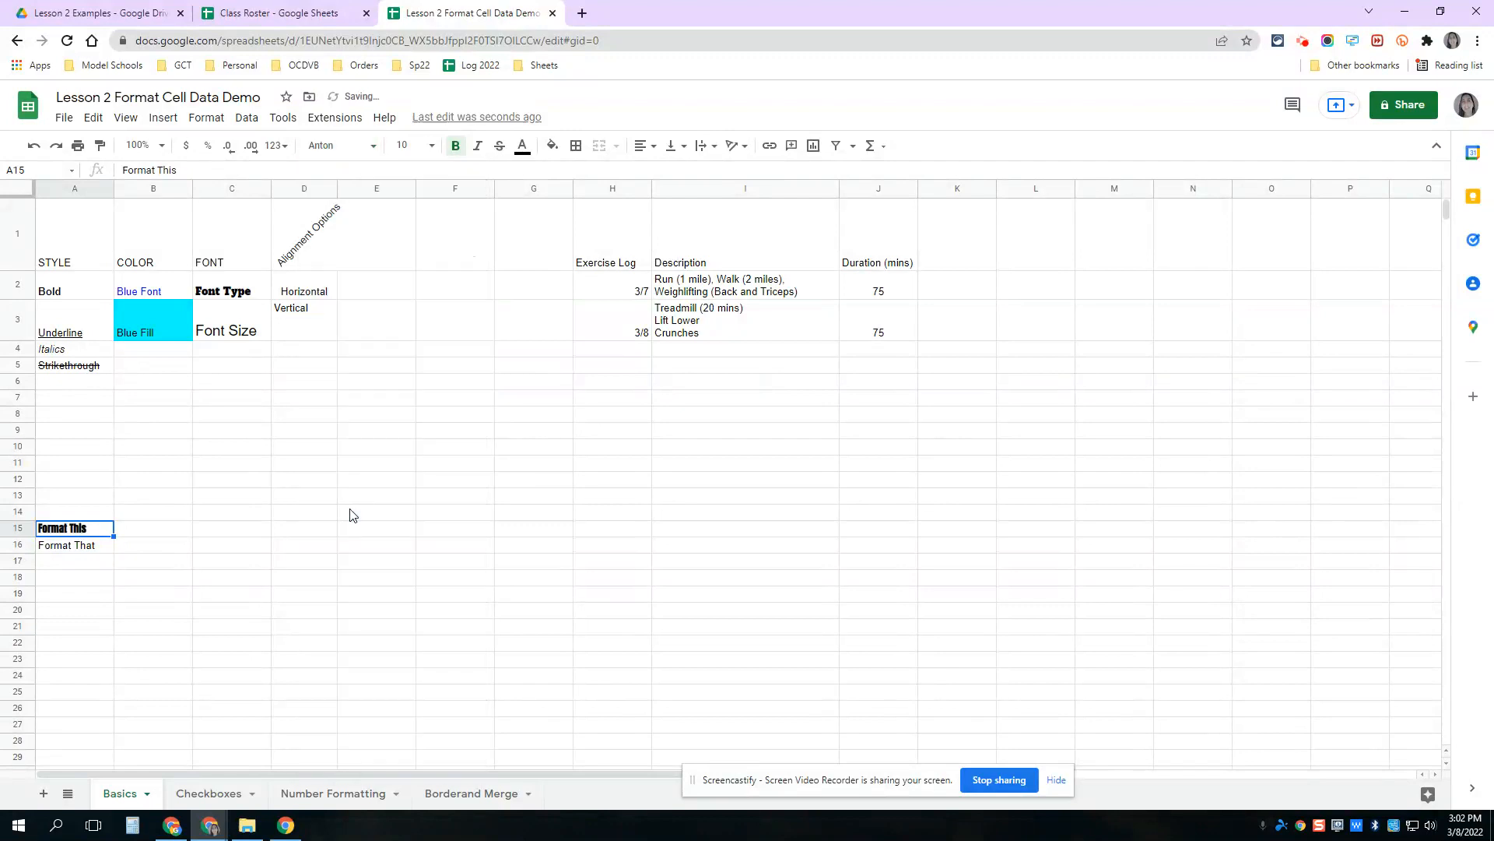
# - Give the "Format This" cell A15 a yellow fill and blue text
pyautogui.click(523, 148)
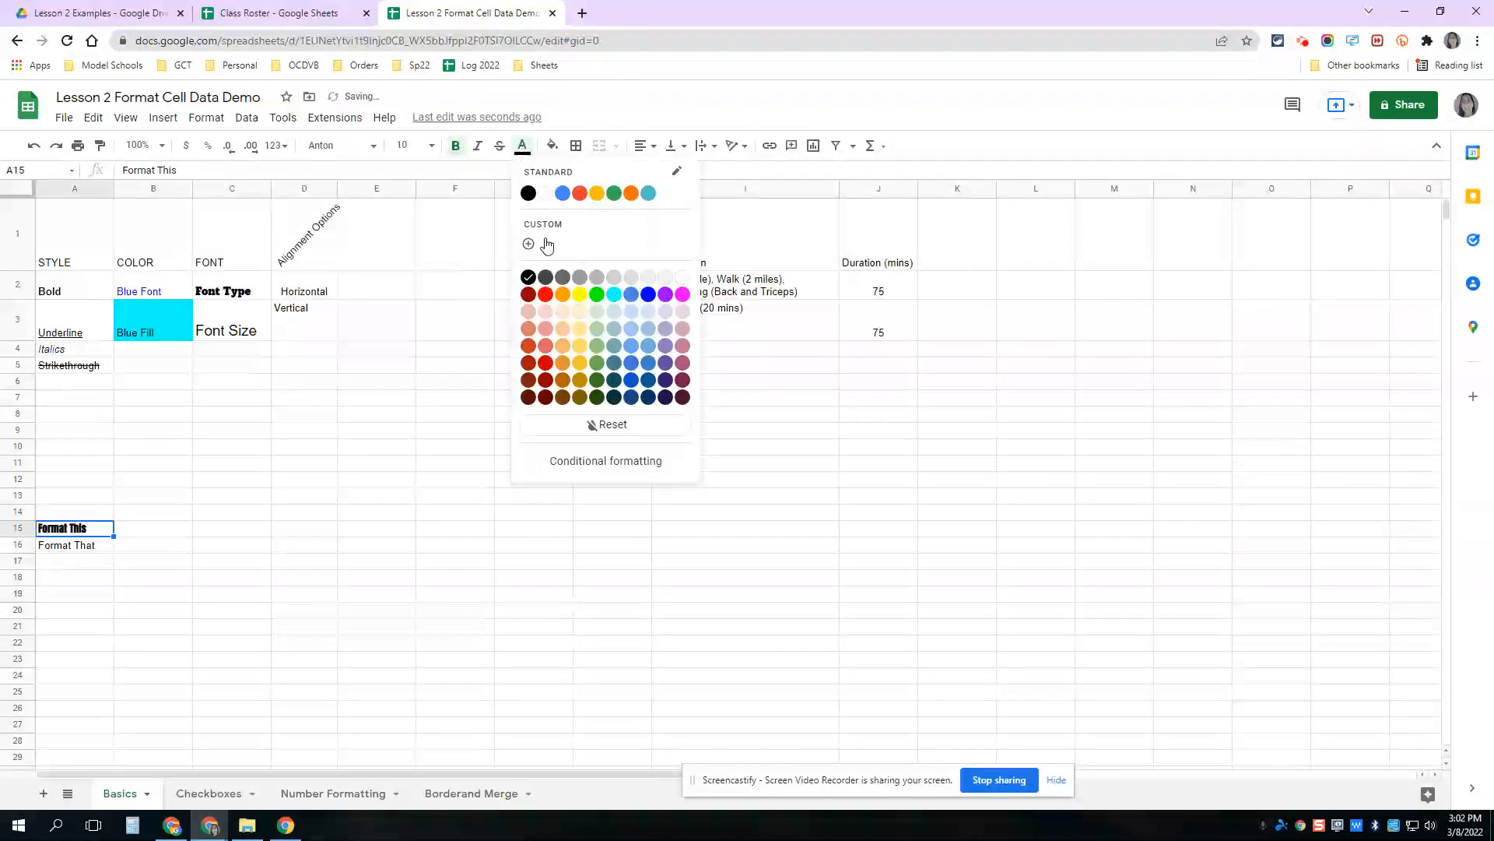
pyautogui.click(615, 294)
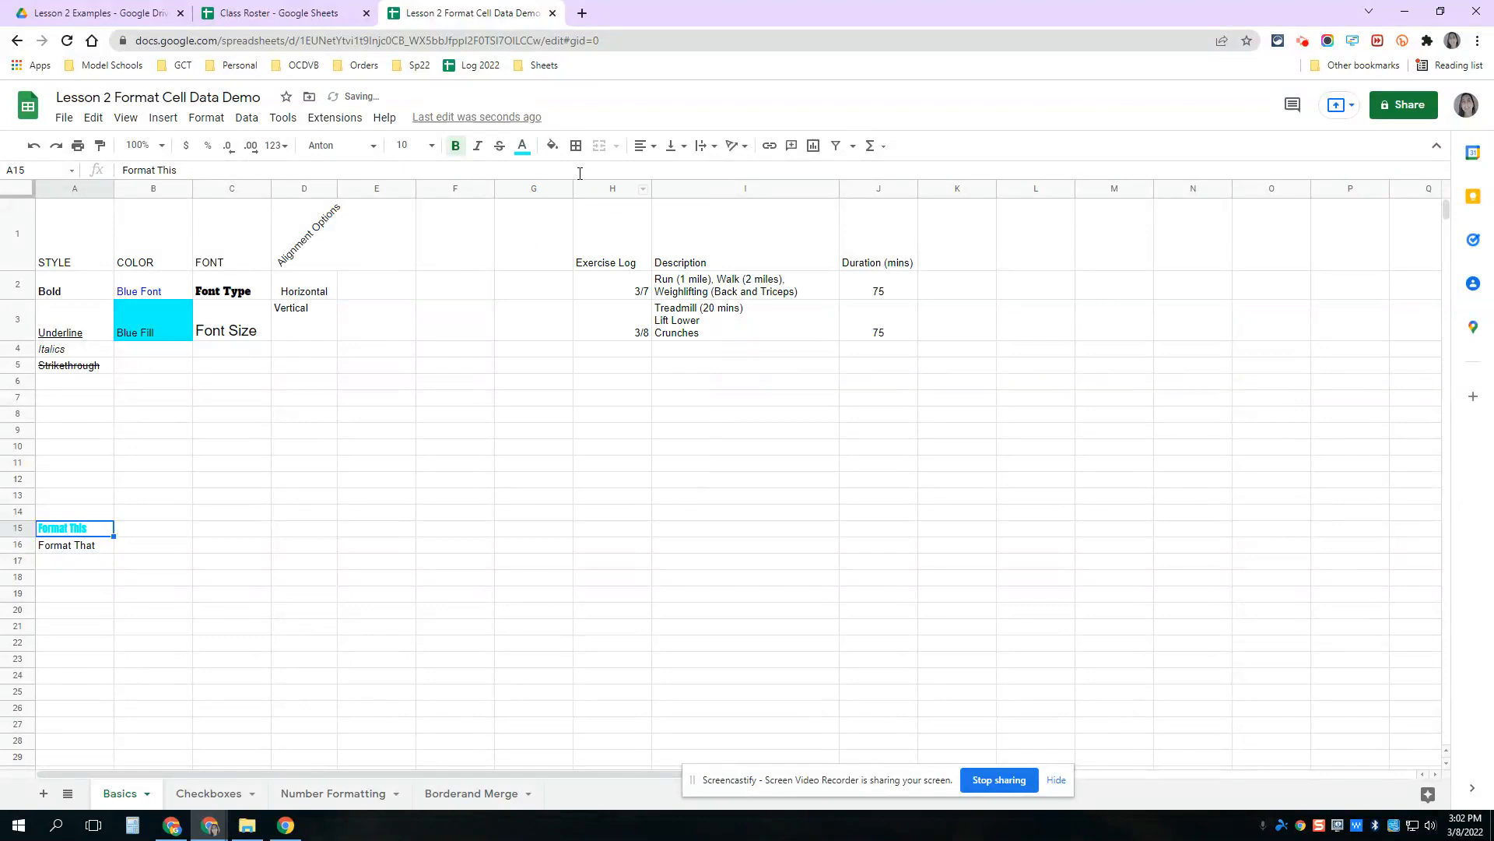
pyautogui.click(552, 148)
pyautogui.click(610, 294)
pyautogui.moveTo(377, 446); pyautogui.dragTo(307, 447)
pyautogui.click(76, 533)
pyautogui.click(522, 146)
pyautogui.click(648, 294)
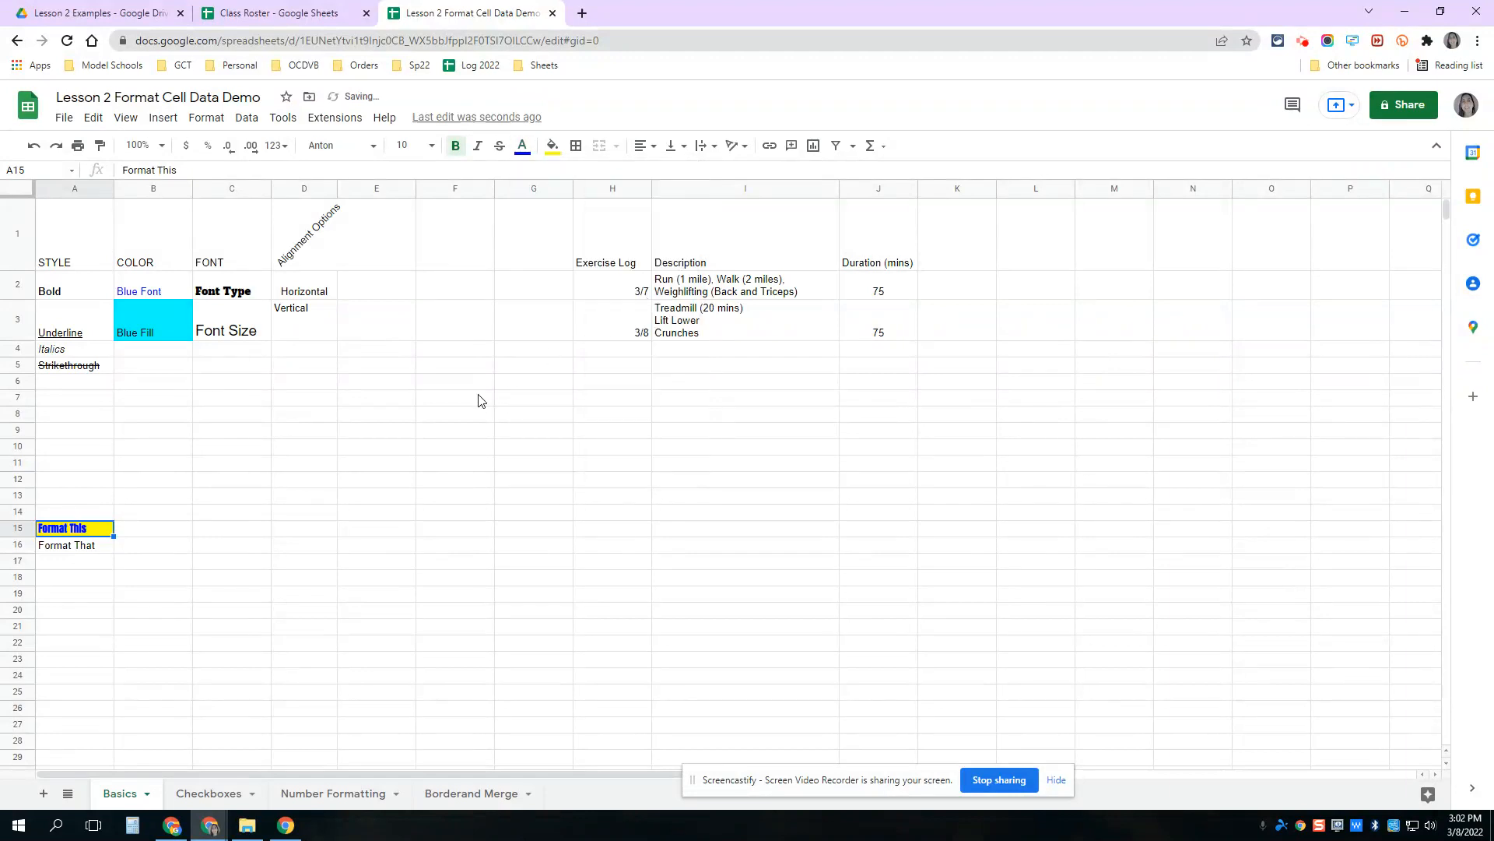
pyautogui.click(476, 399)
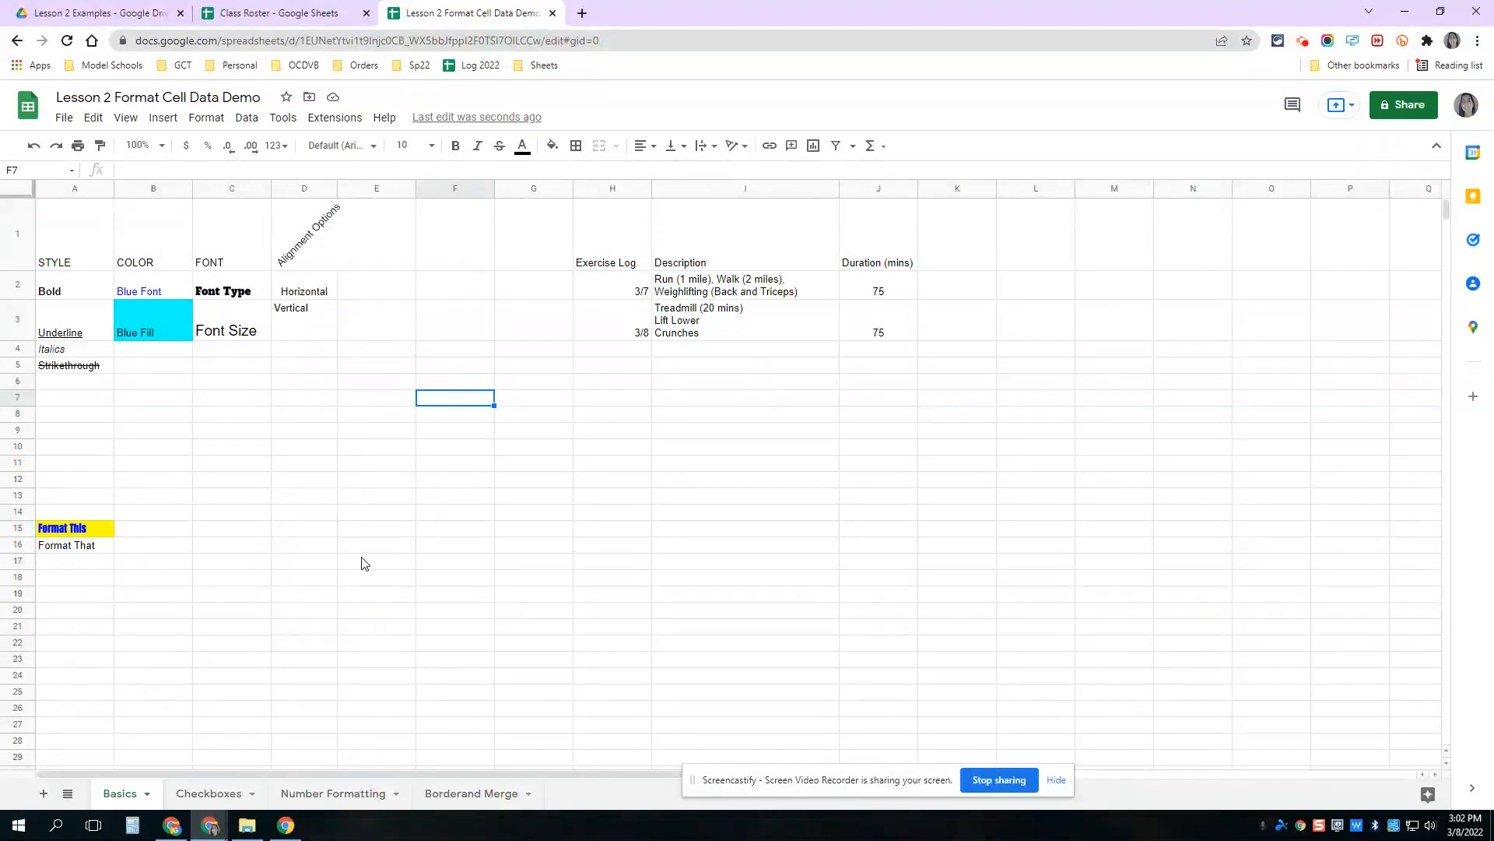
# - Copy the formatting of cell A15 onto the "Format That" cell A16 with Paint format
pyautogui.click(91, 555)
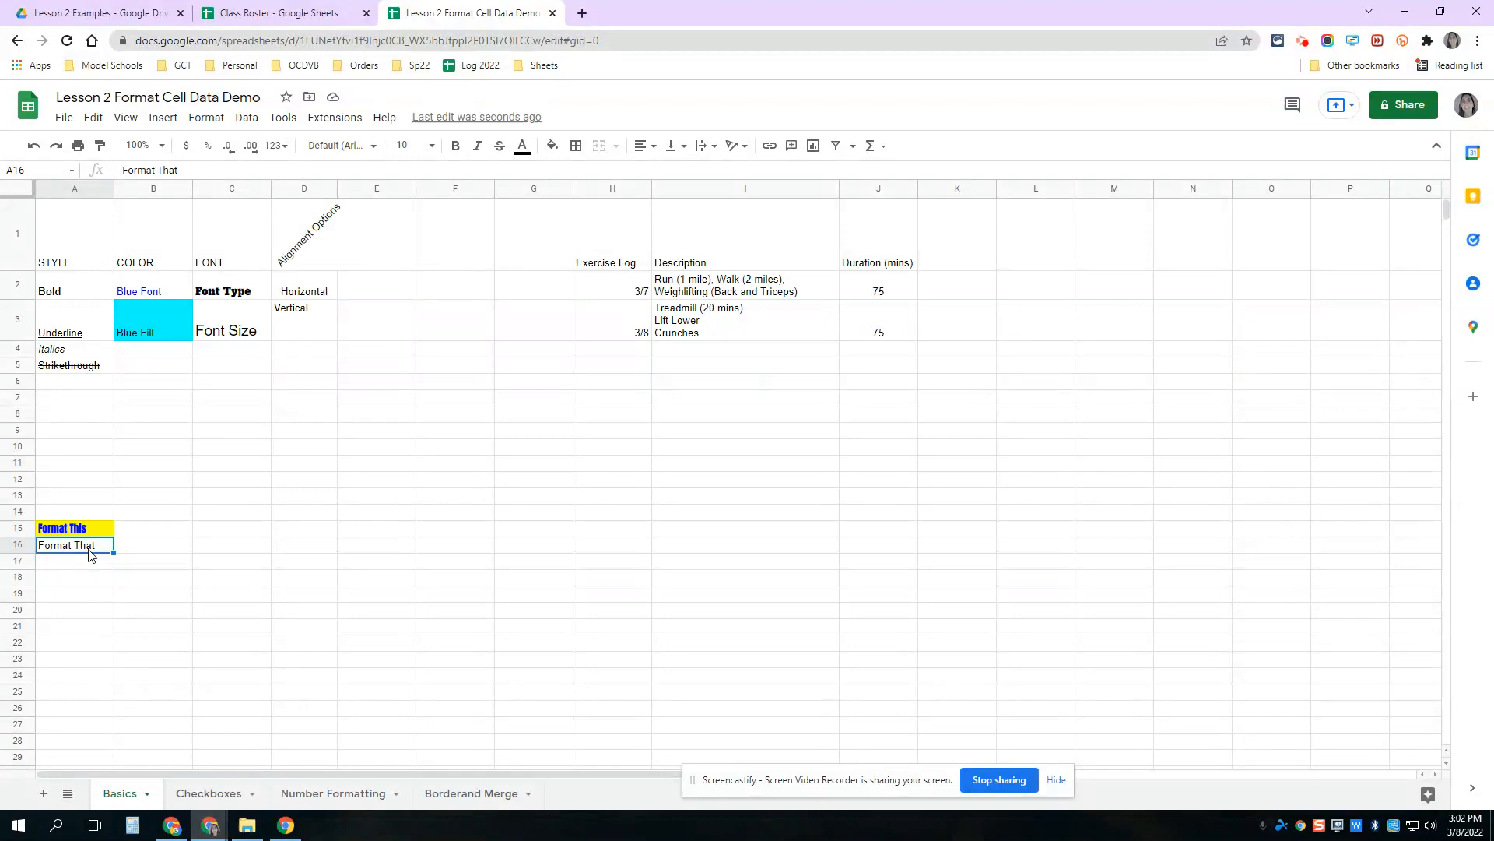
pyautogui.click(110, 532)
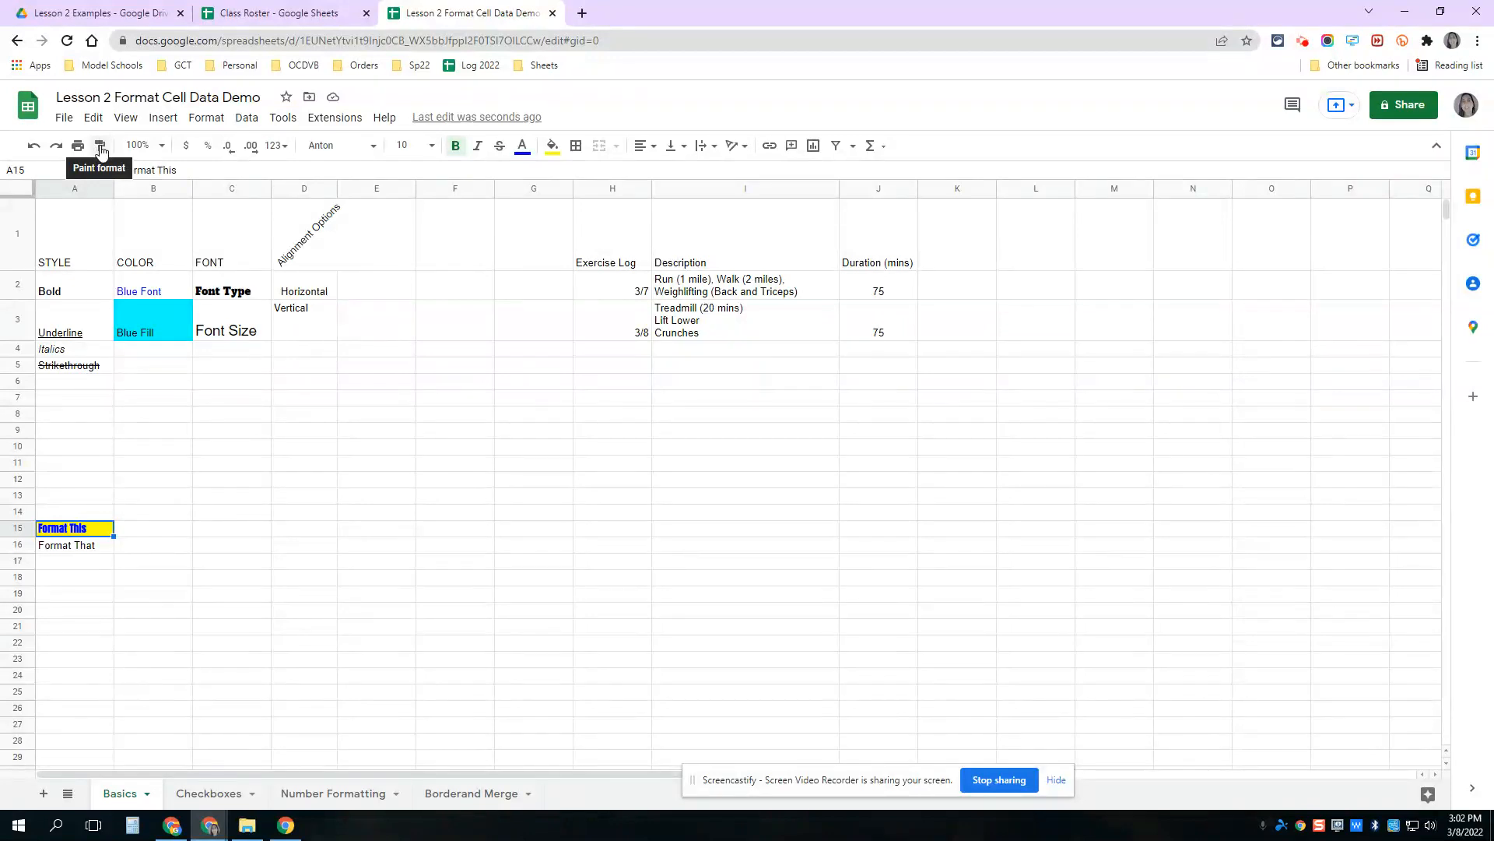
pyautogui.click(100, 149)
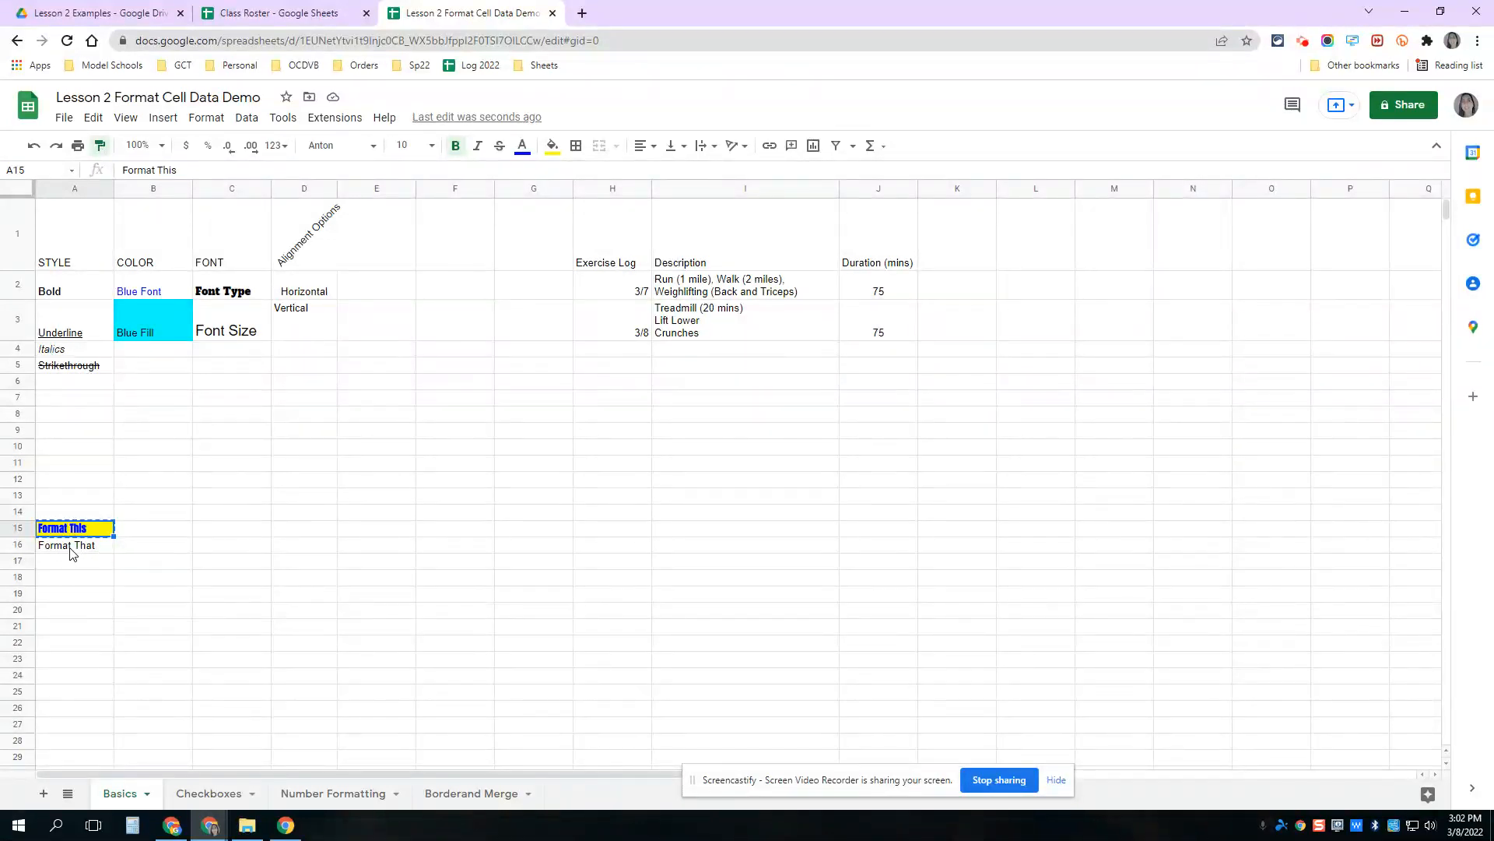
pyautogui.click(69, 550)
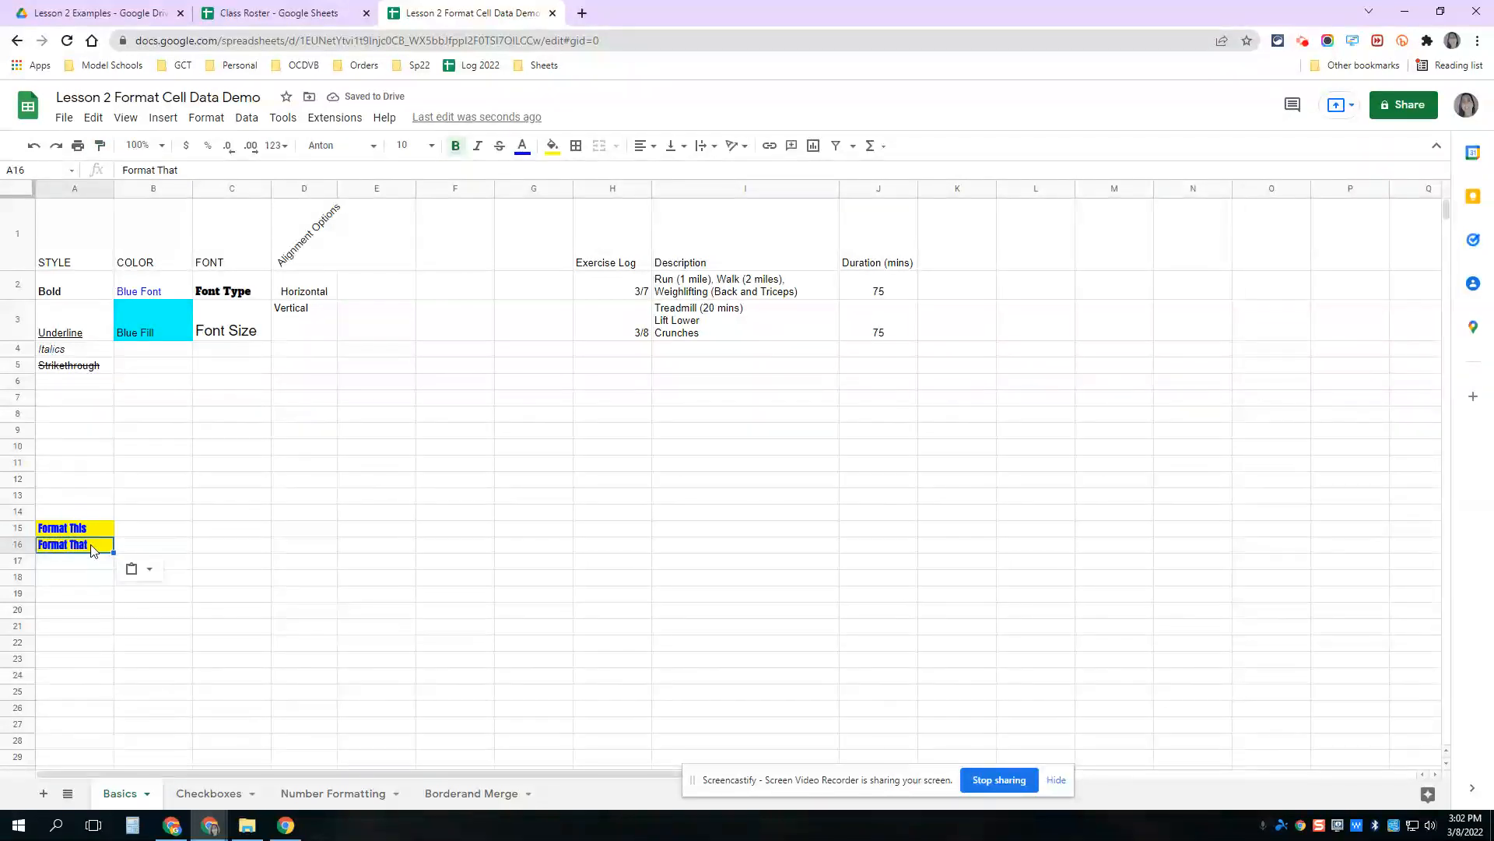
# - Apply the formatting of the "Blue Font" cell B2 to the "Vertical" cell D3 with Paint format
pyautogui.click(632, 338)
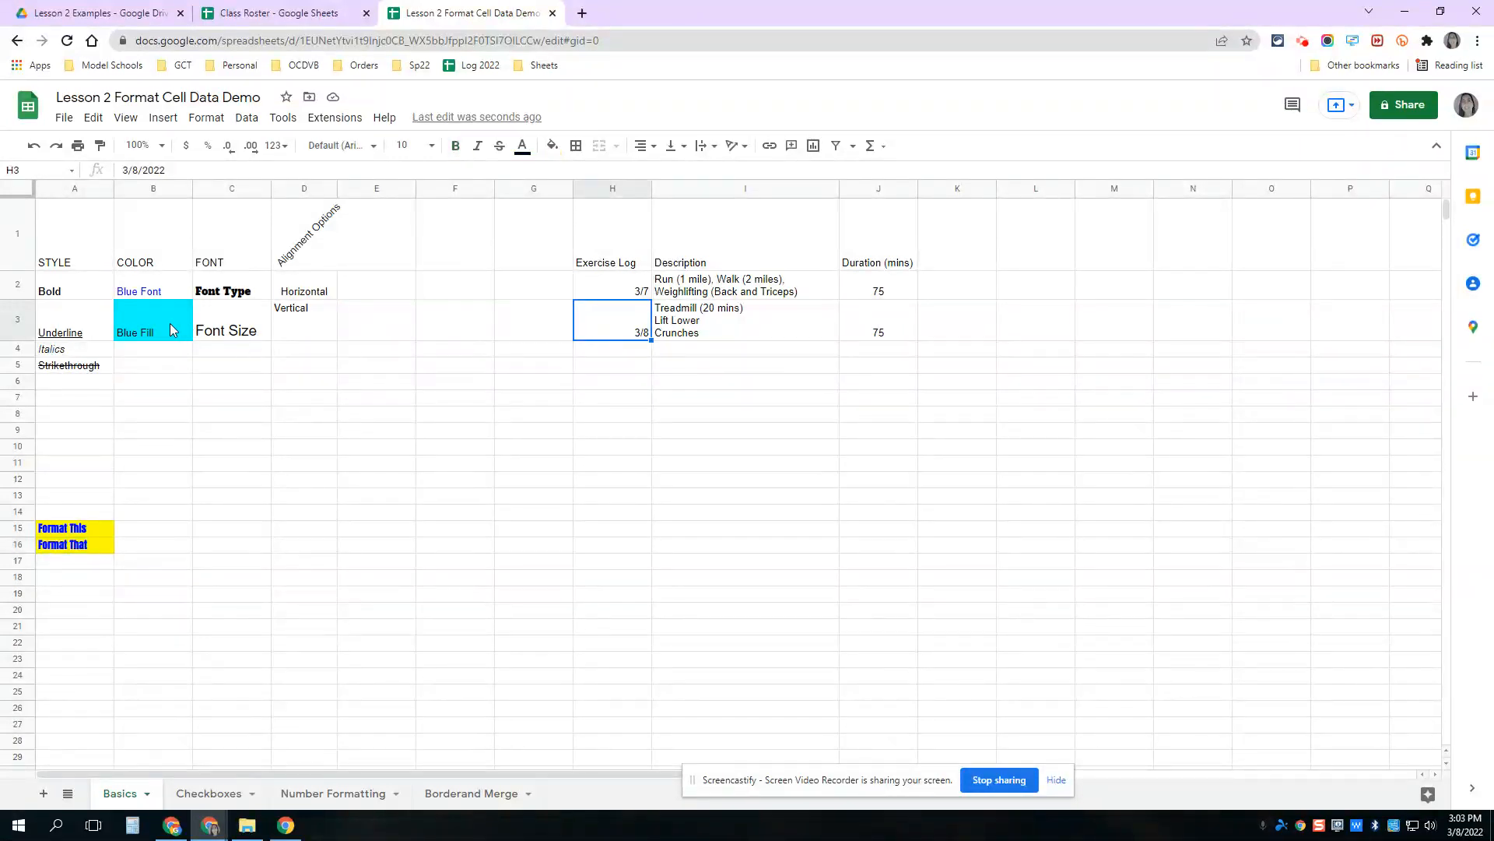
pyautogui.click(140, 290)
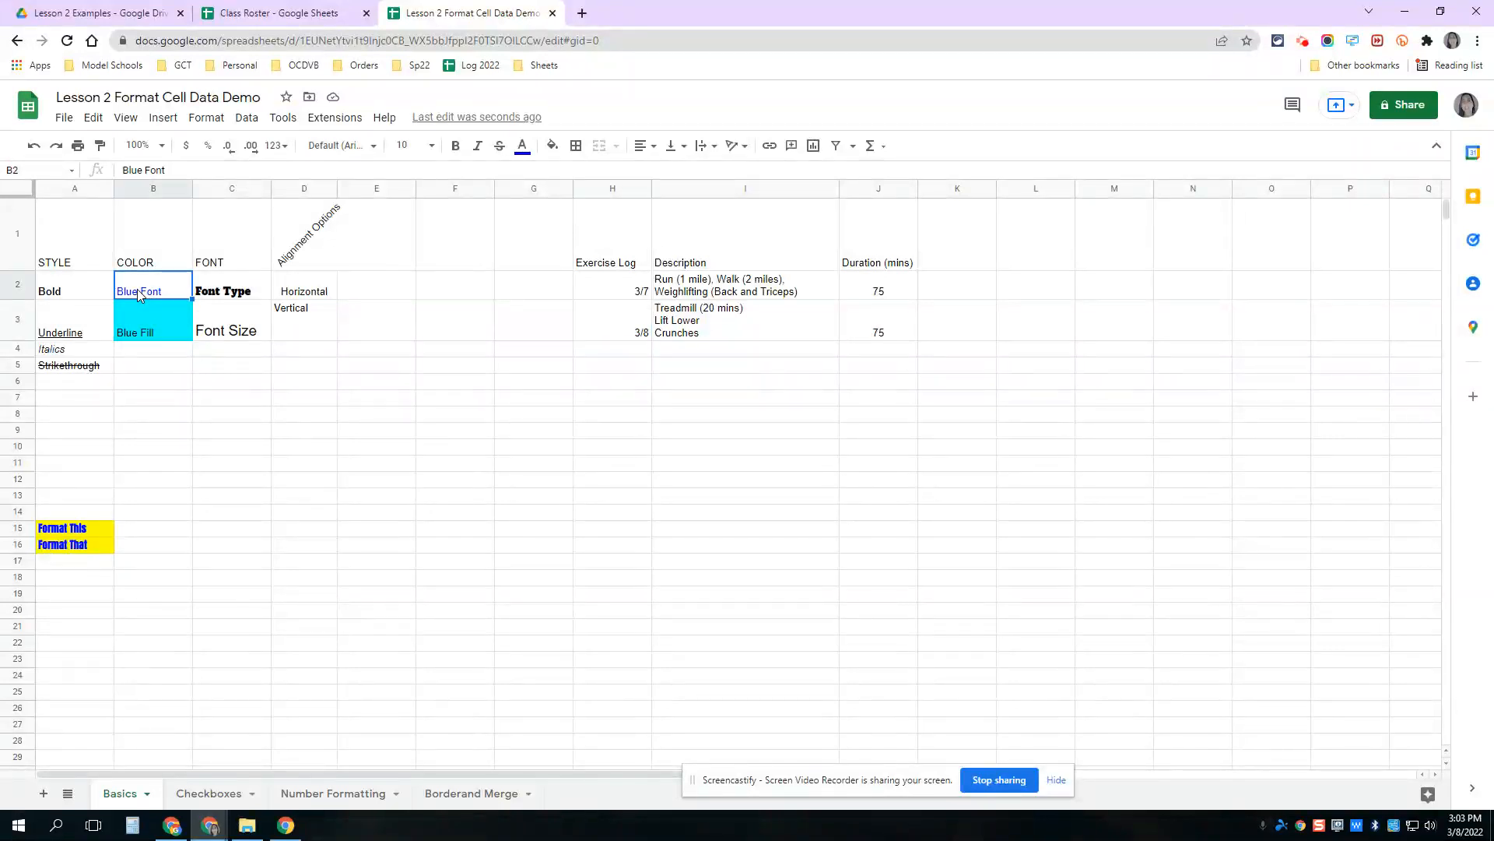
pyautogui.click(100, 145)
pyautogui.click(289, 314)
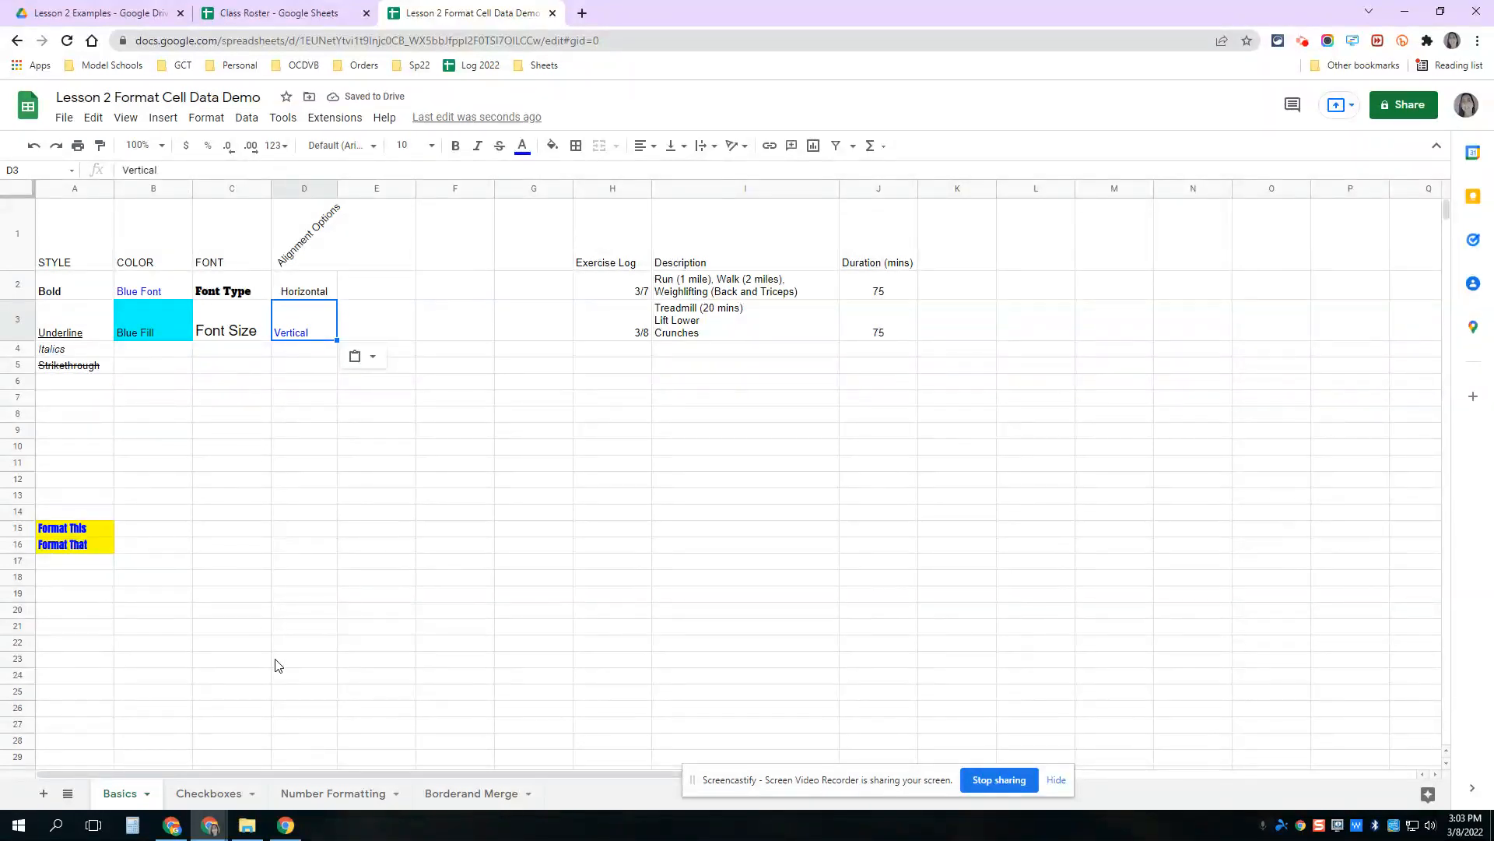
# - On the Checkboxes sheet, insert a checkbox in cell C2 and fill it across the range C2:G16
pyautogui.click(229, 794)
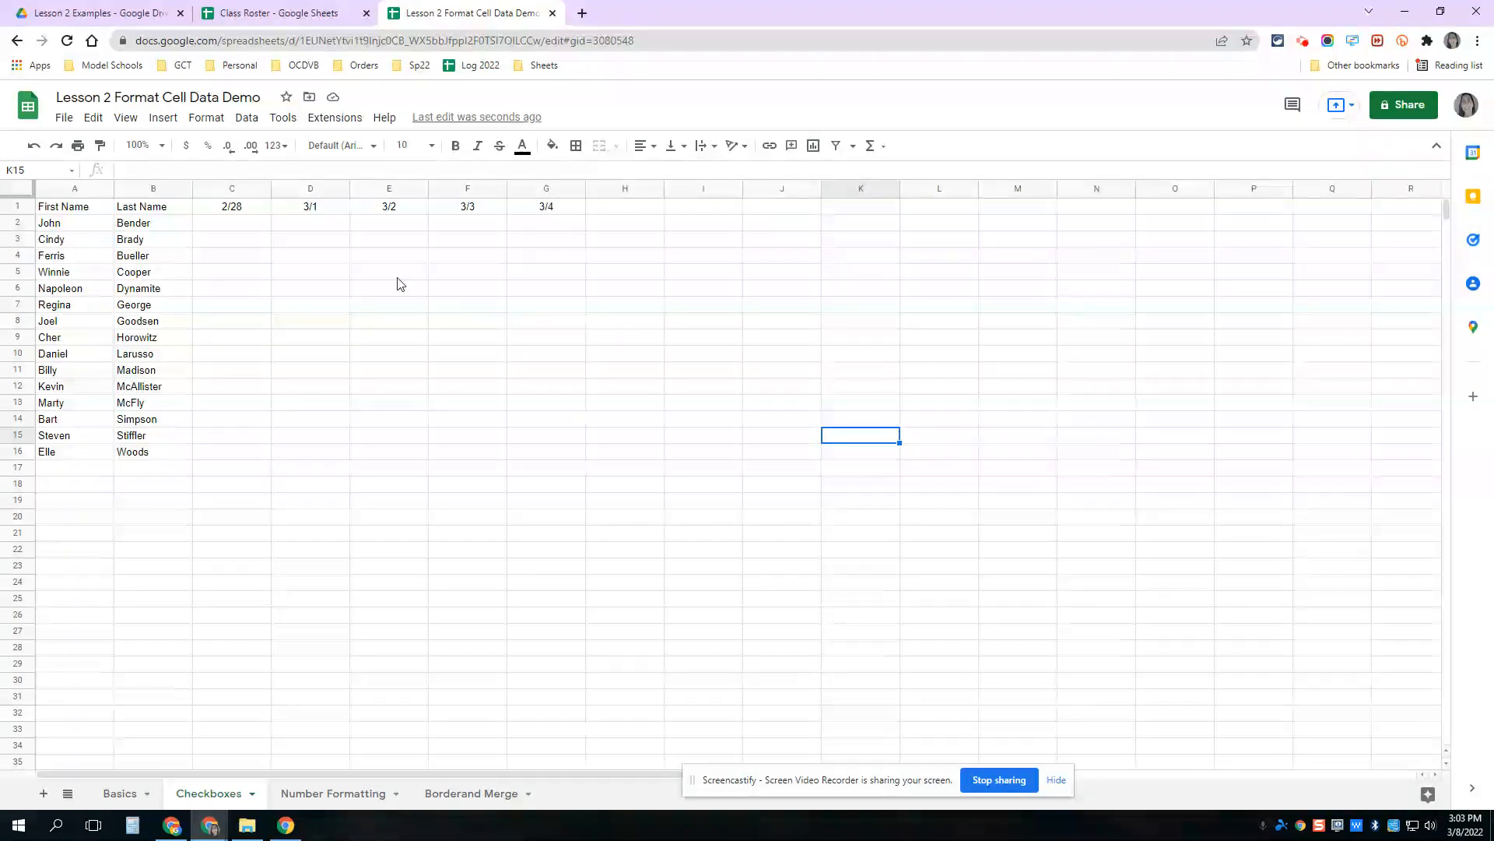
pyautogui.click(233, 226)
pyautogui.click(165, 119)
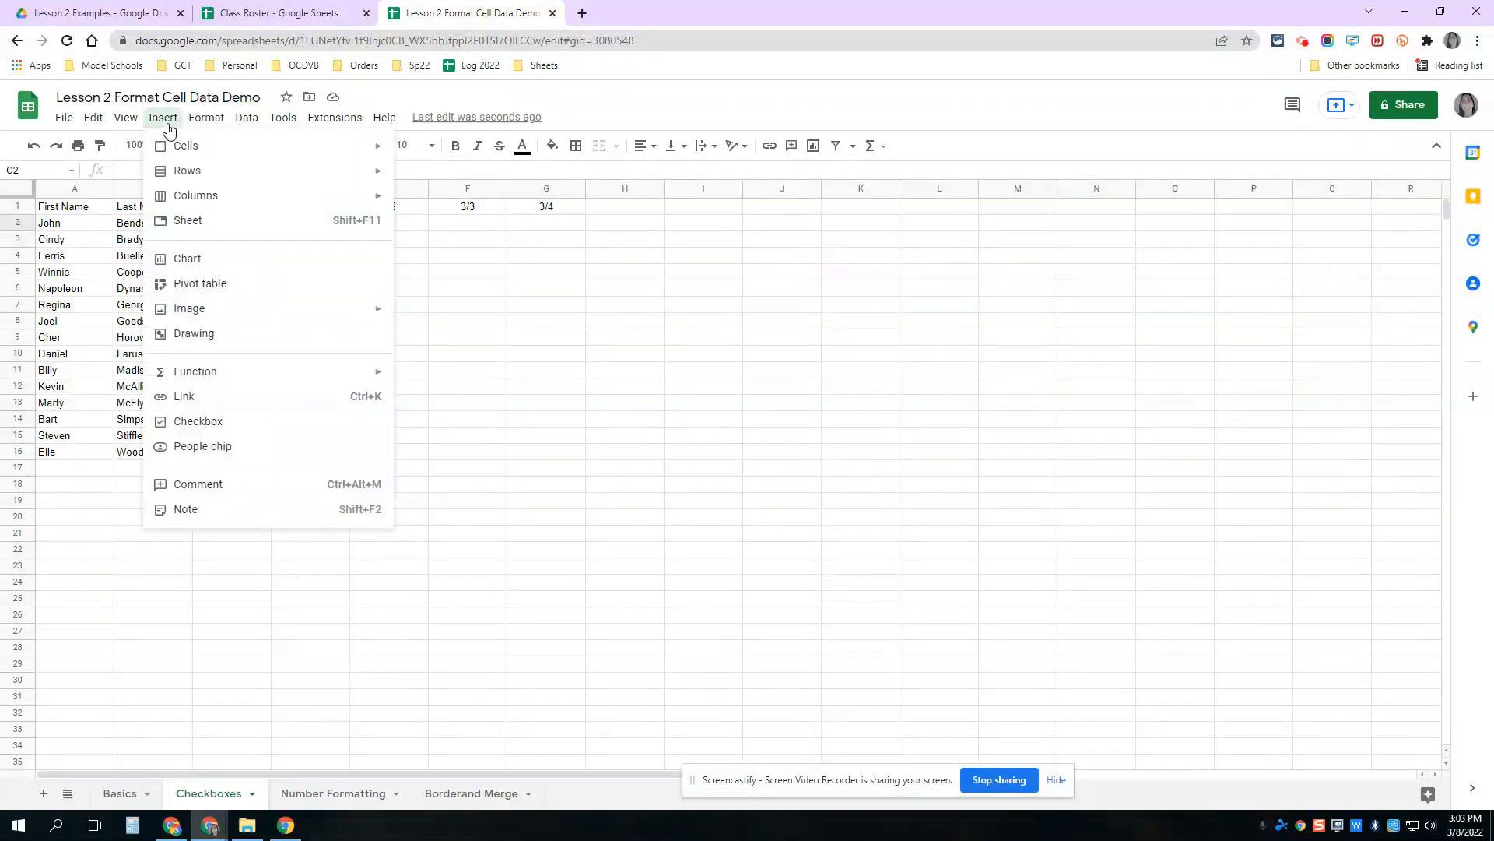
pyautogui.click(200, 421)
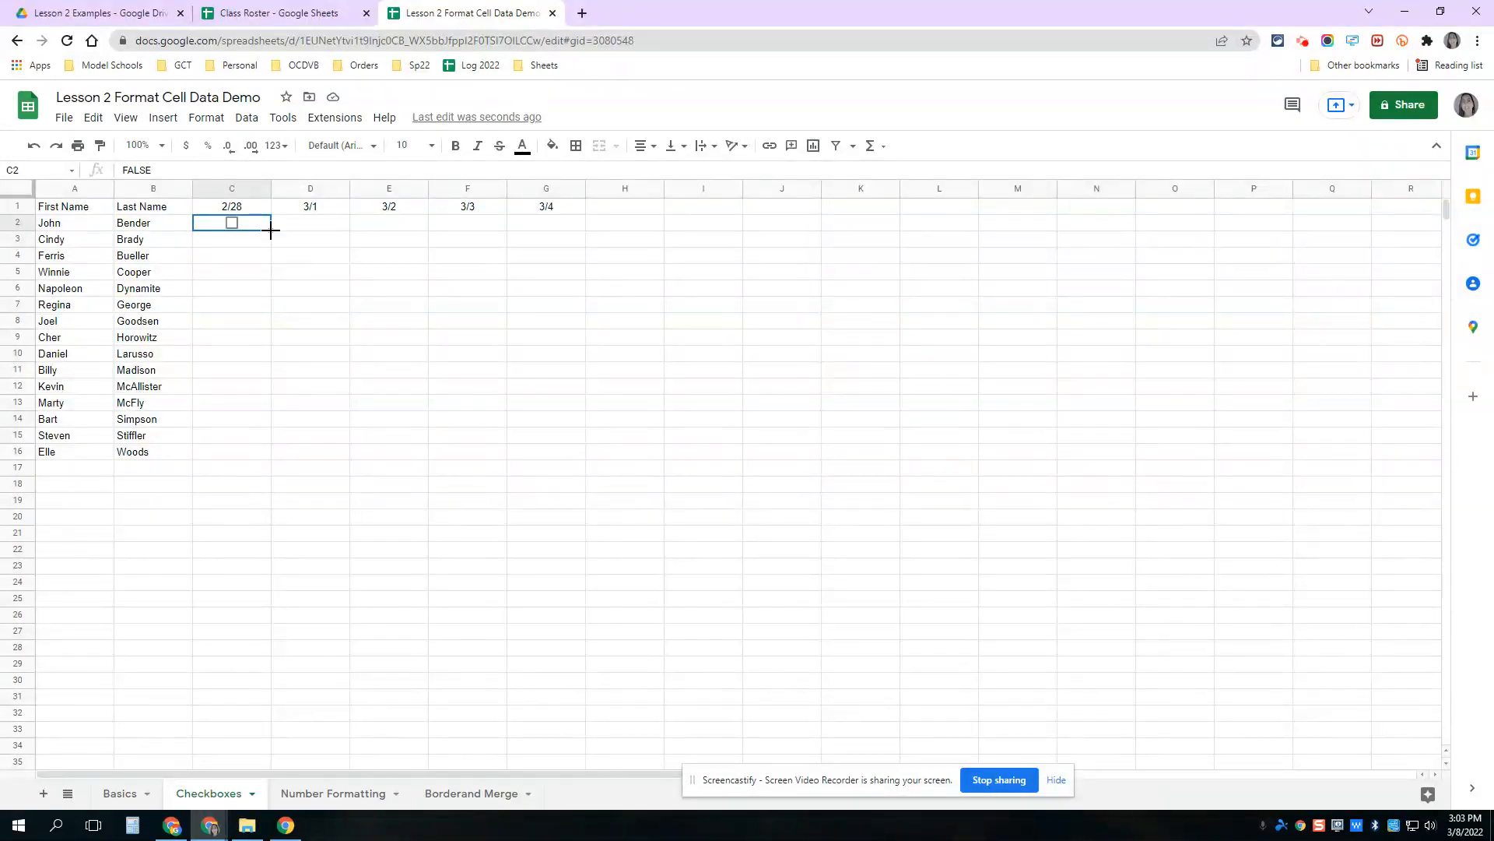
pyautogui.moveTo(270, 228); pyautogui.dragTo(249, 451)
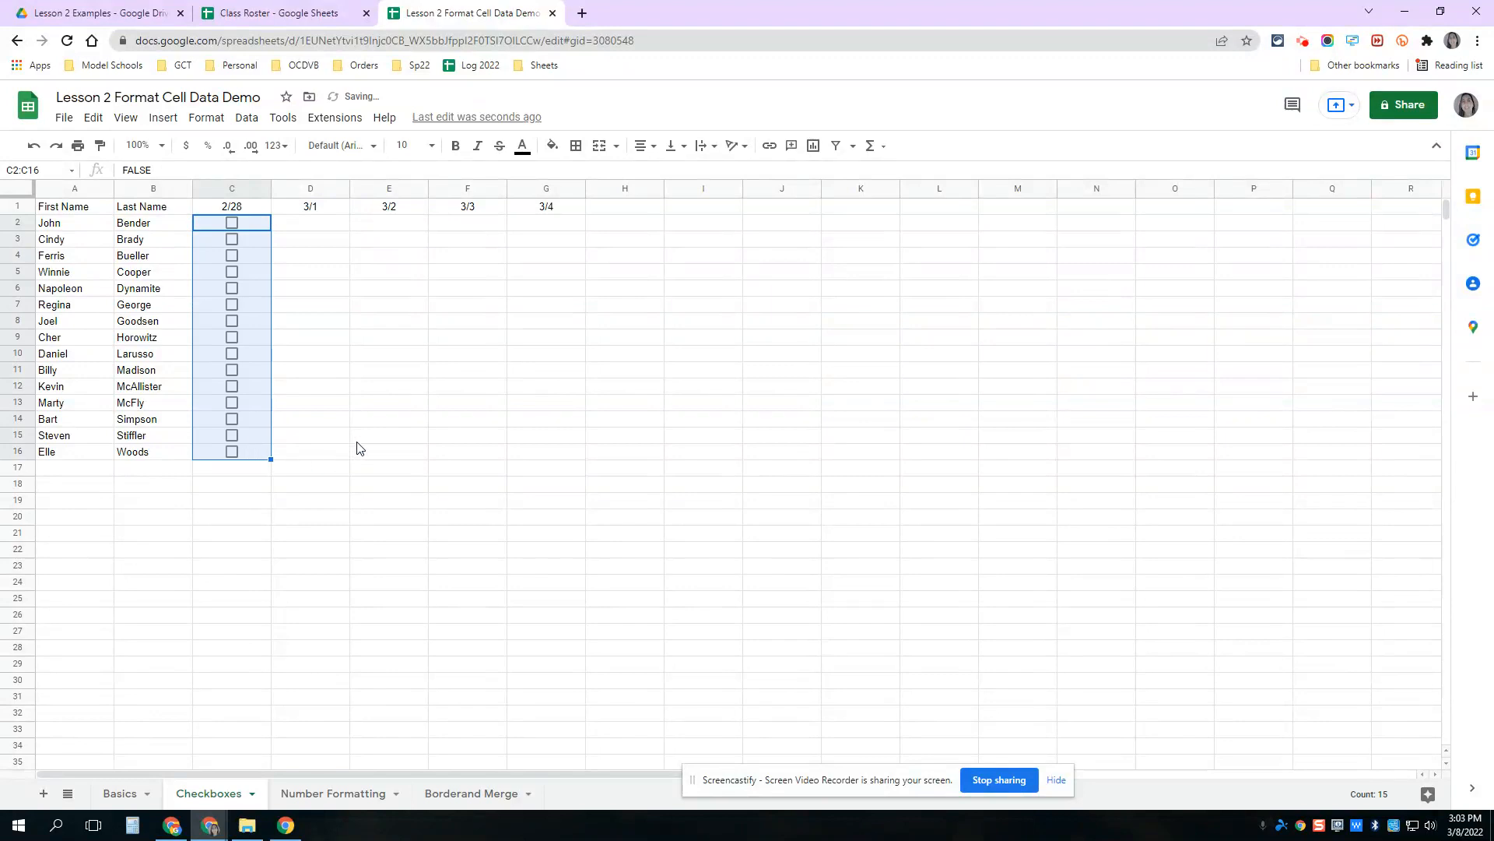
pyautogui.moveTo(271, 459); pyautogui.dragTo(559, 467)
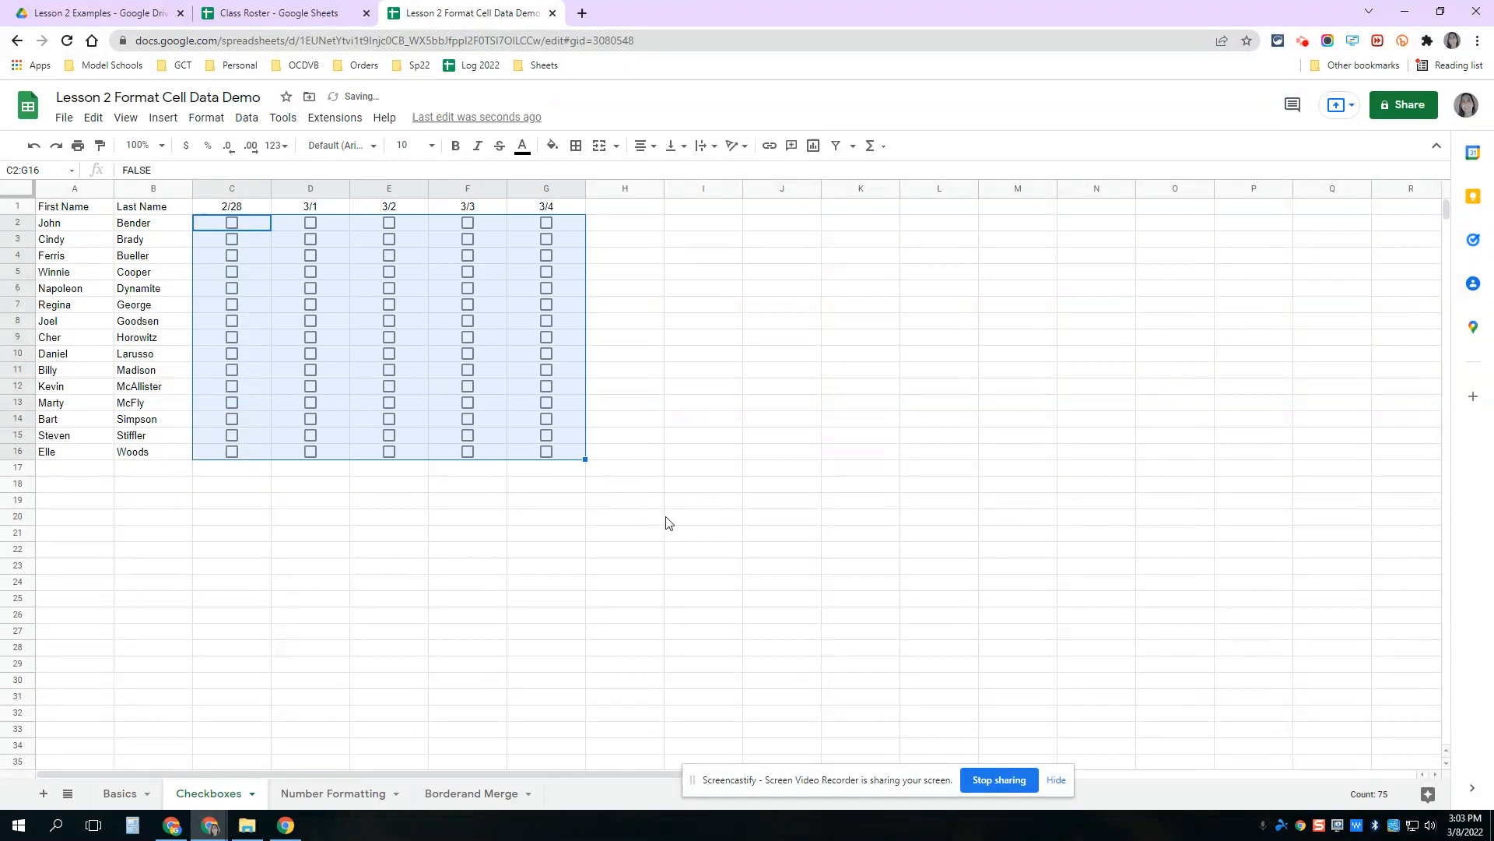
# - Clear the checkboxes from C2:G16, and reinsert checkboxes across that whole range in a single operation
pyautogui.press('Delete')
pyautogui.click(511, 563)
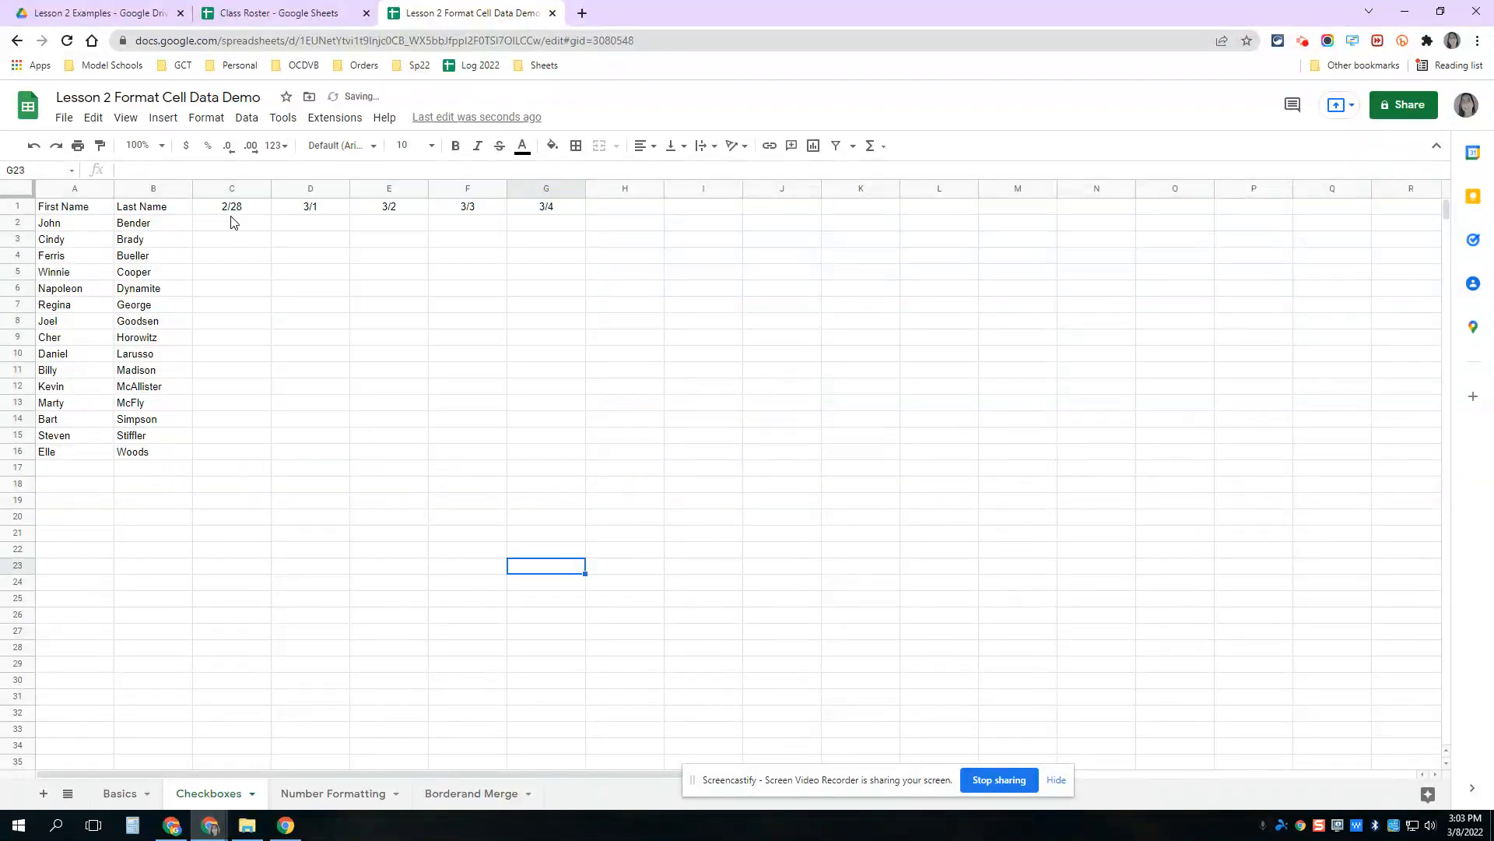
pyautogui.moveTo(220, 231); pyautogui.dragTo(563, 453)
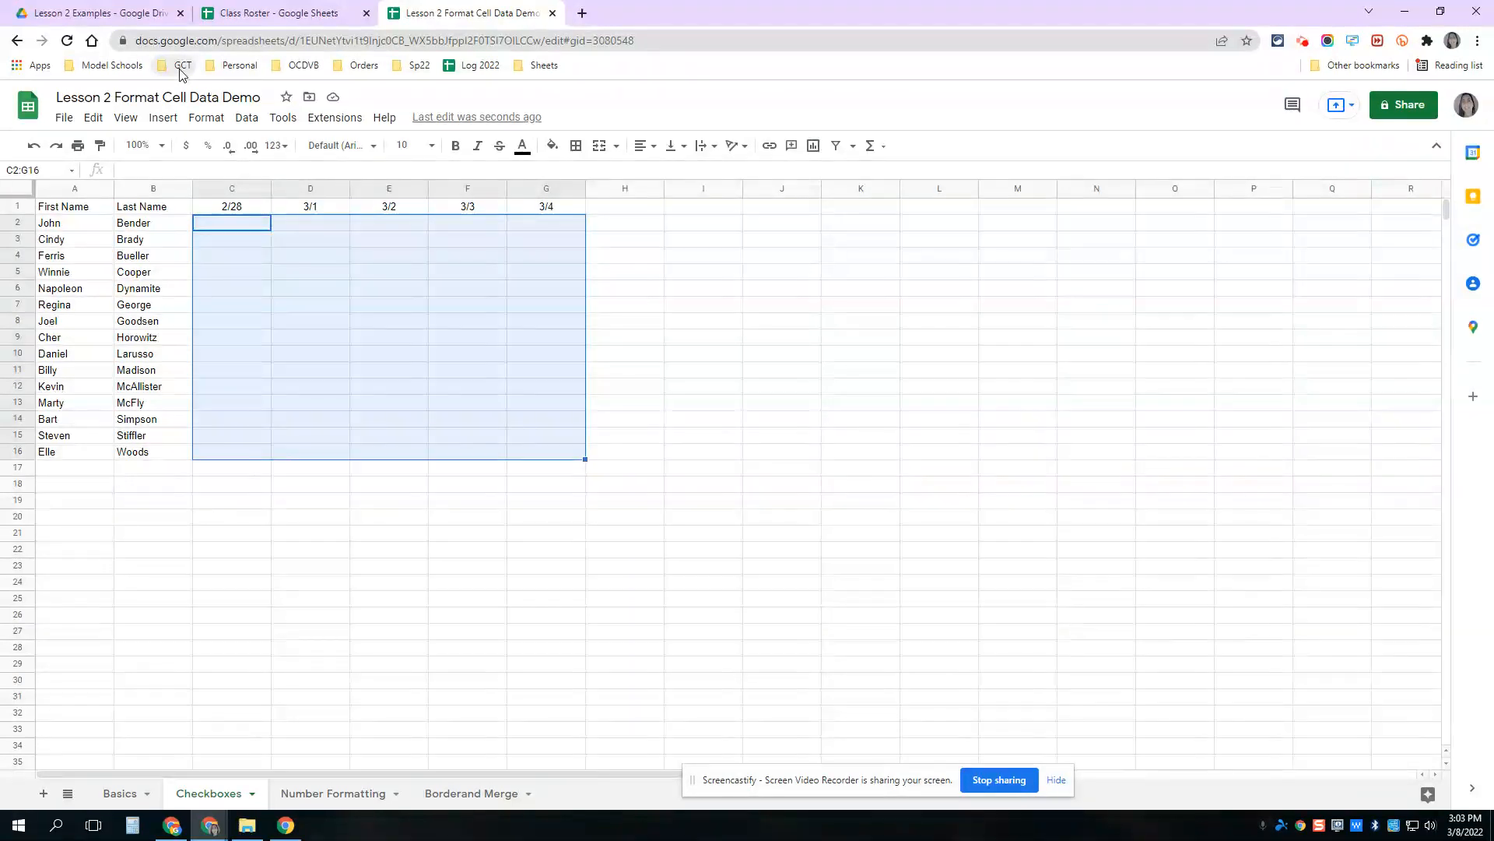
pyautogui.click(158, 121)
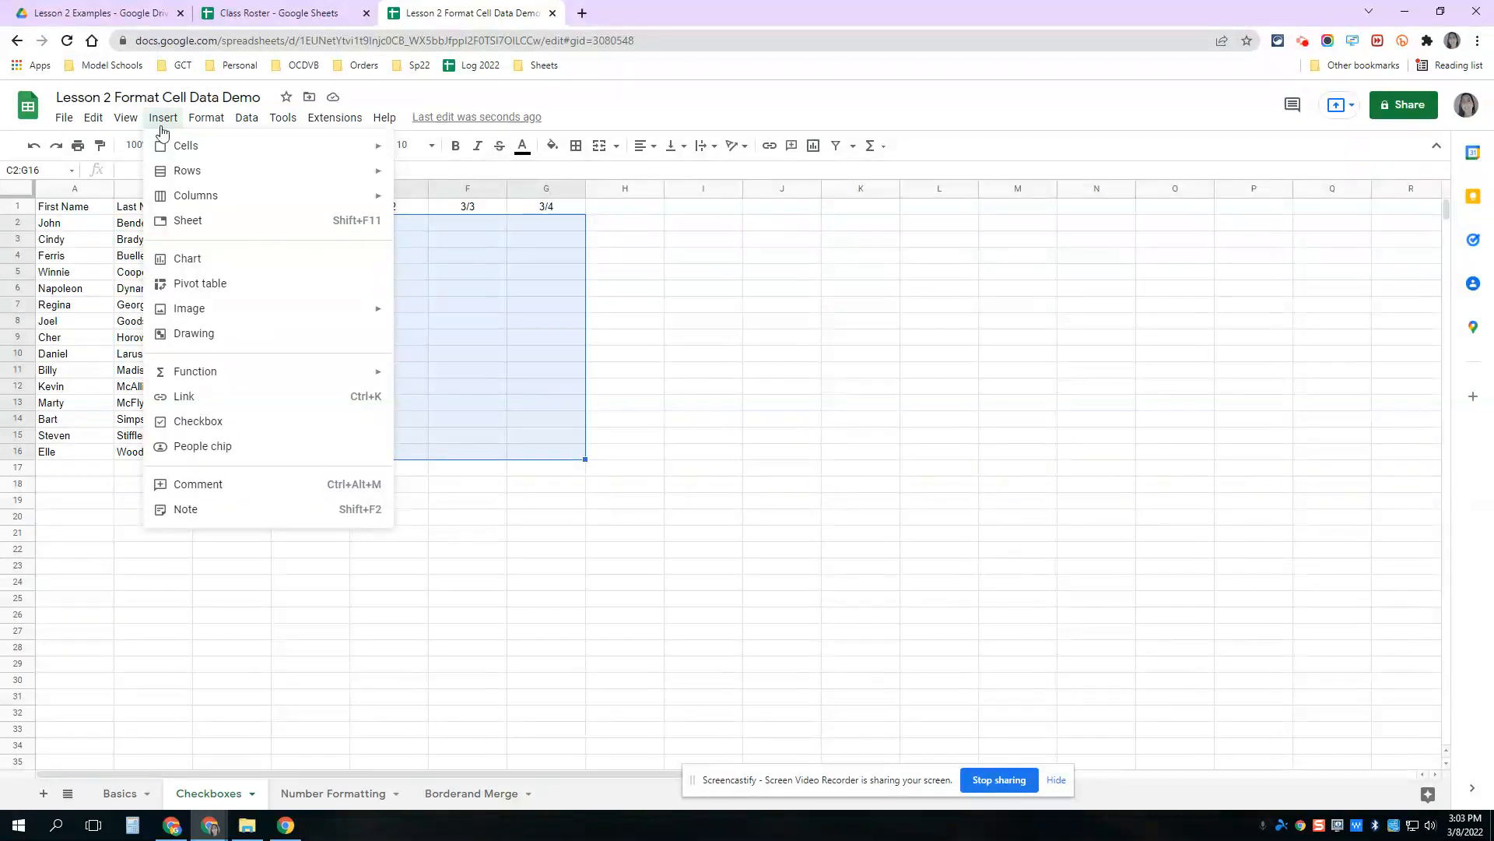
pyautogui.click(193, 426)
pyautogui.click(674, 436)
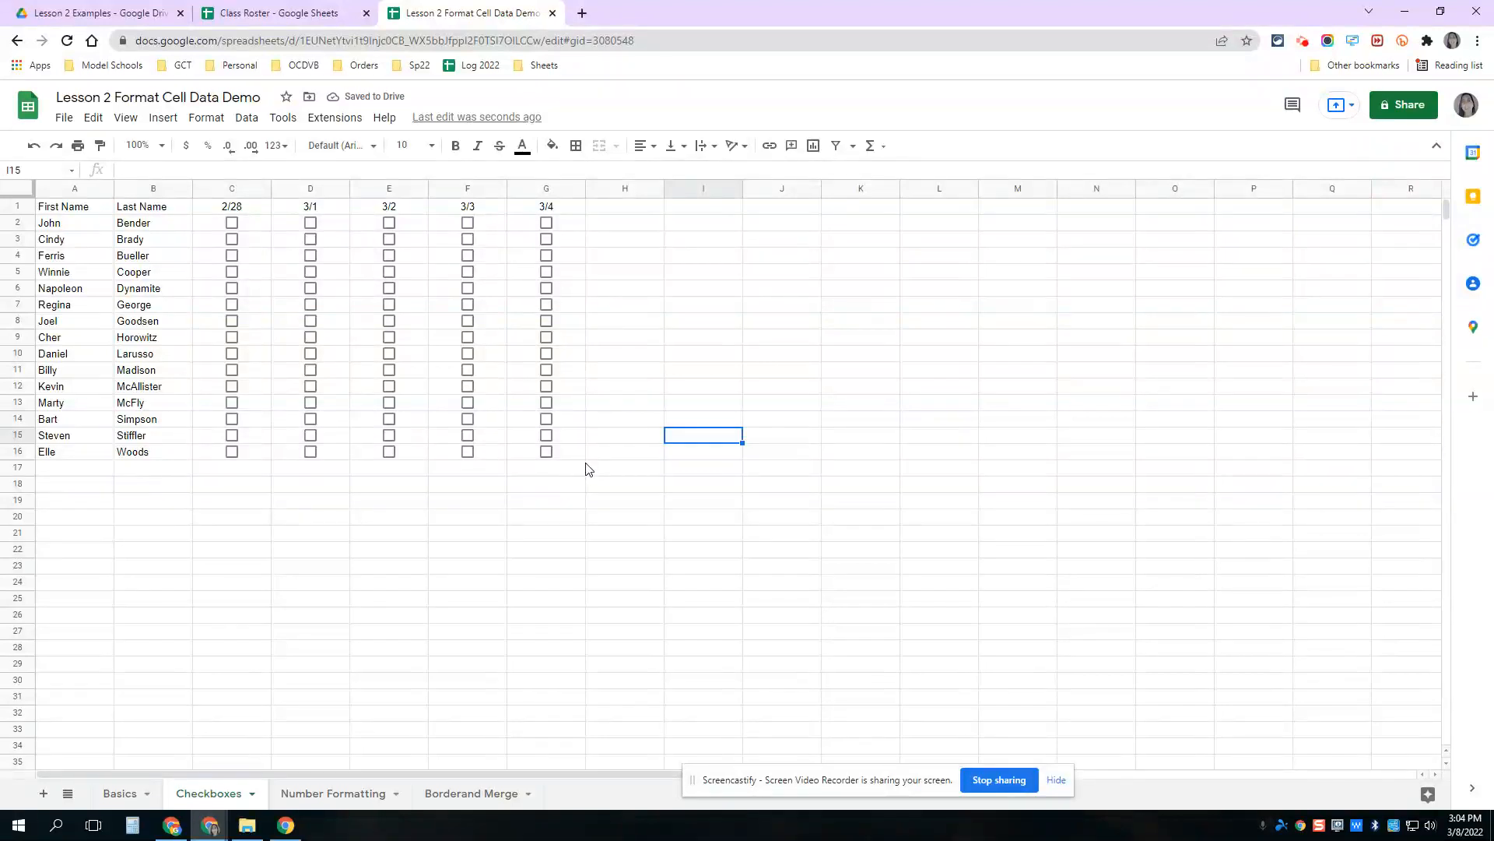
# - Delete the checkbox from cell G16
pyautogui.click(573, 457)
pyautogui.press('Delete')
pyautogui.click(698, 462)
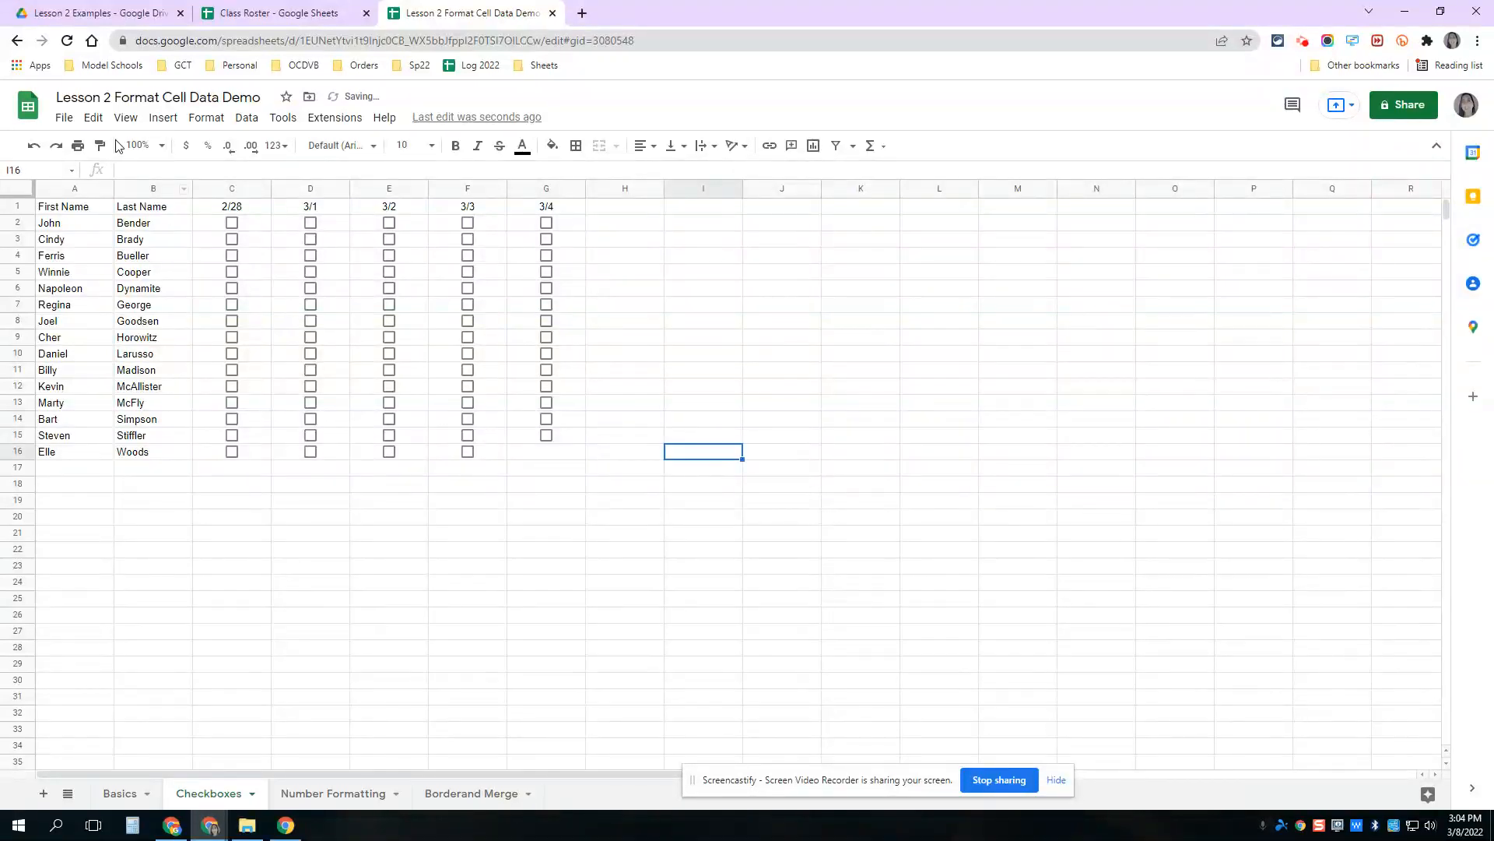
# - On the Number Formatting sheet, apply the Date number format to cells A2 and A3 under Dates
pyautogui.click(351, 787)
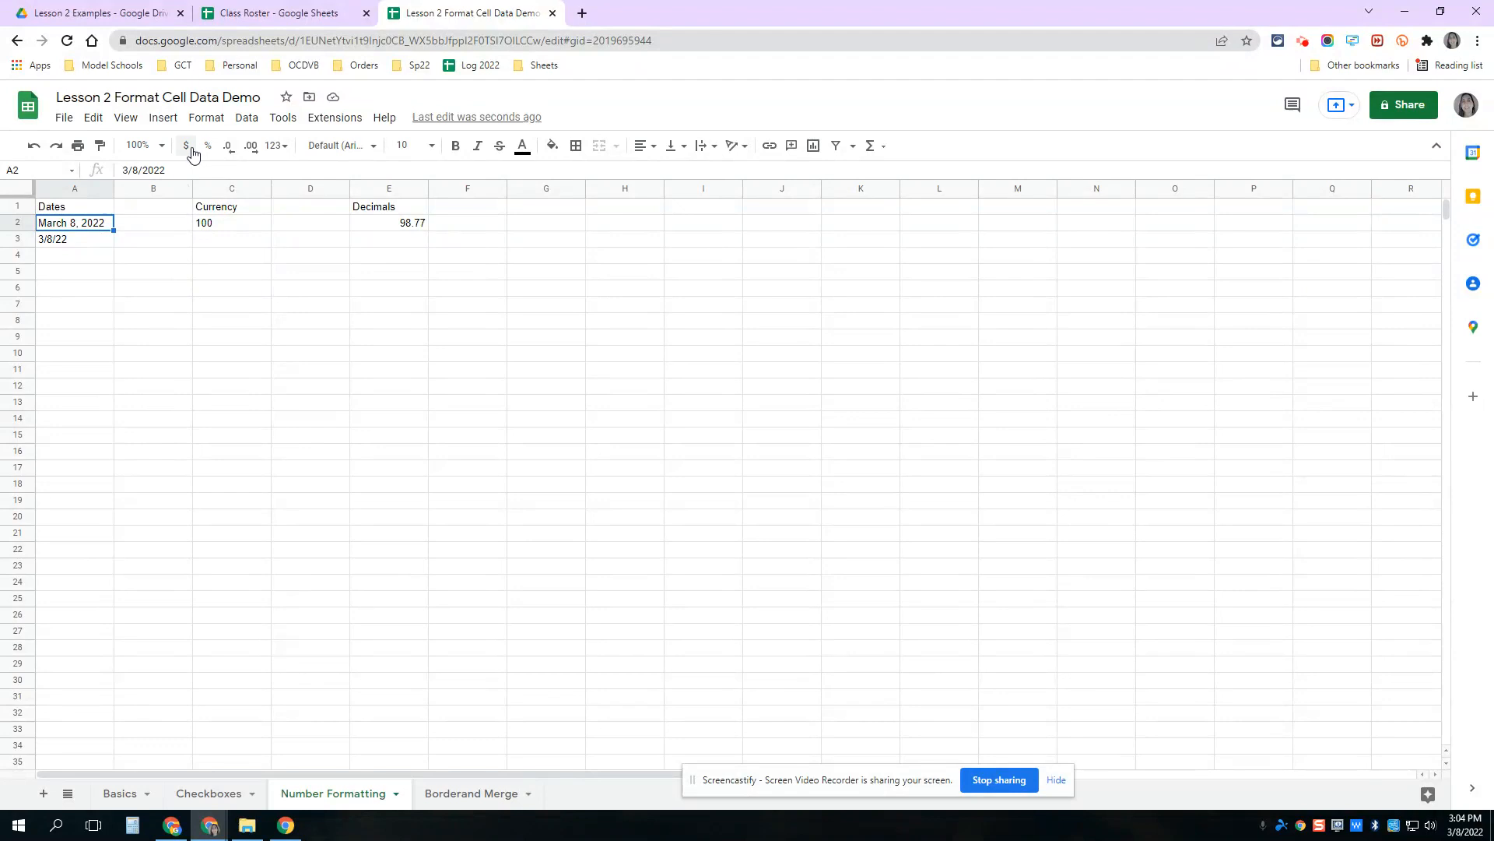
pyautogui.click(206, 118)
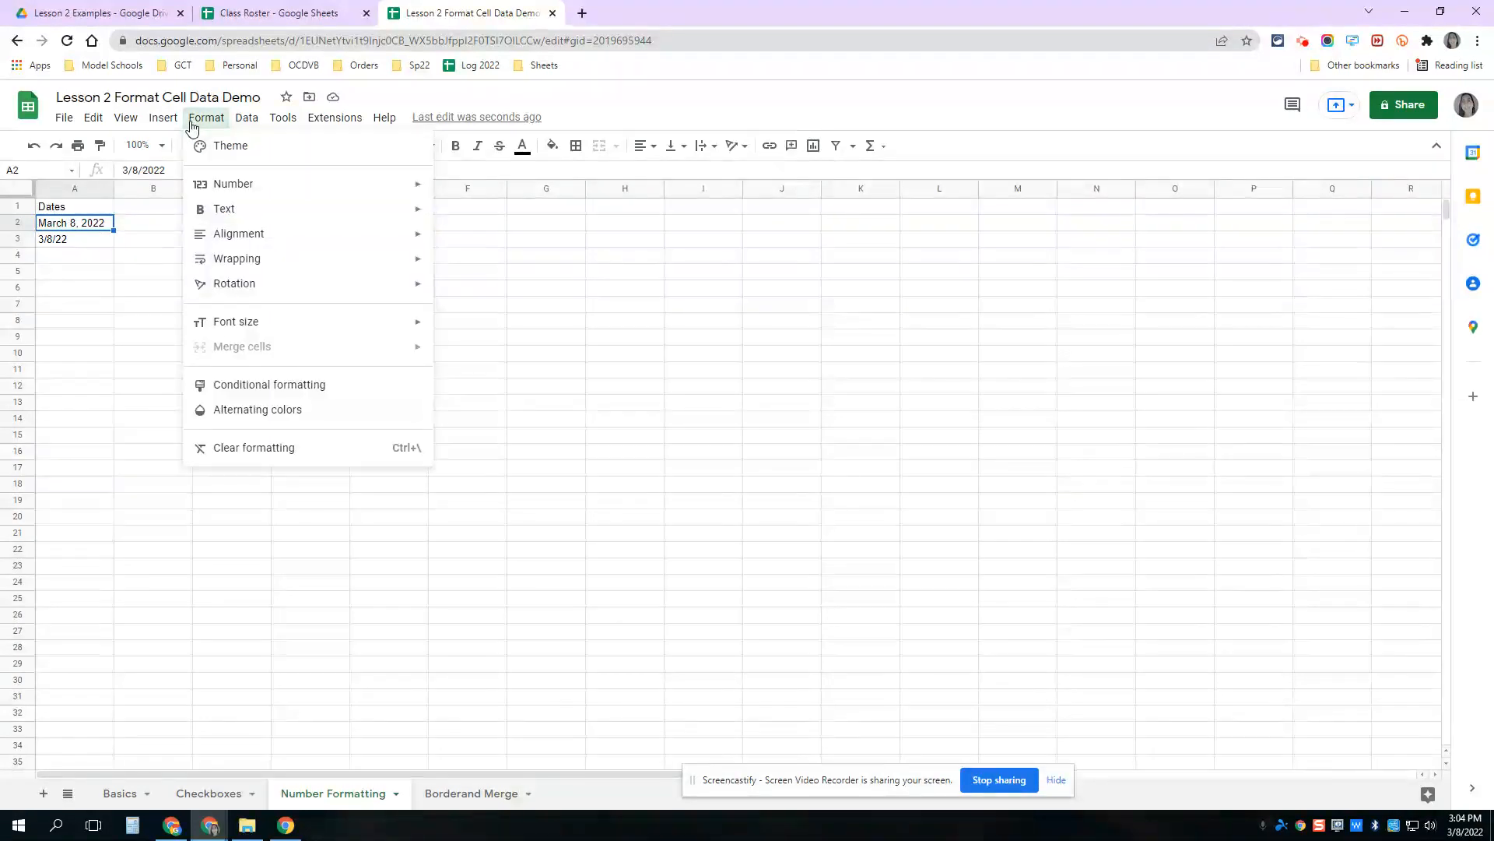
pyautogui.moveTo(251, 193)
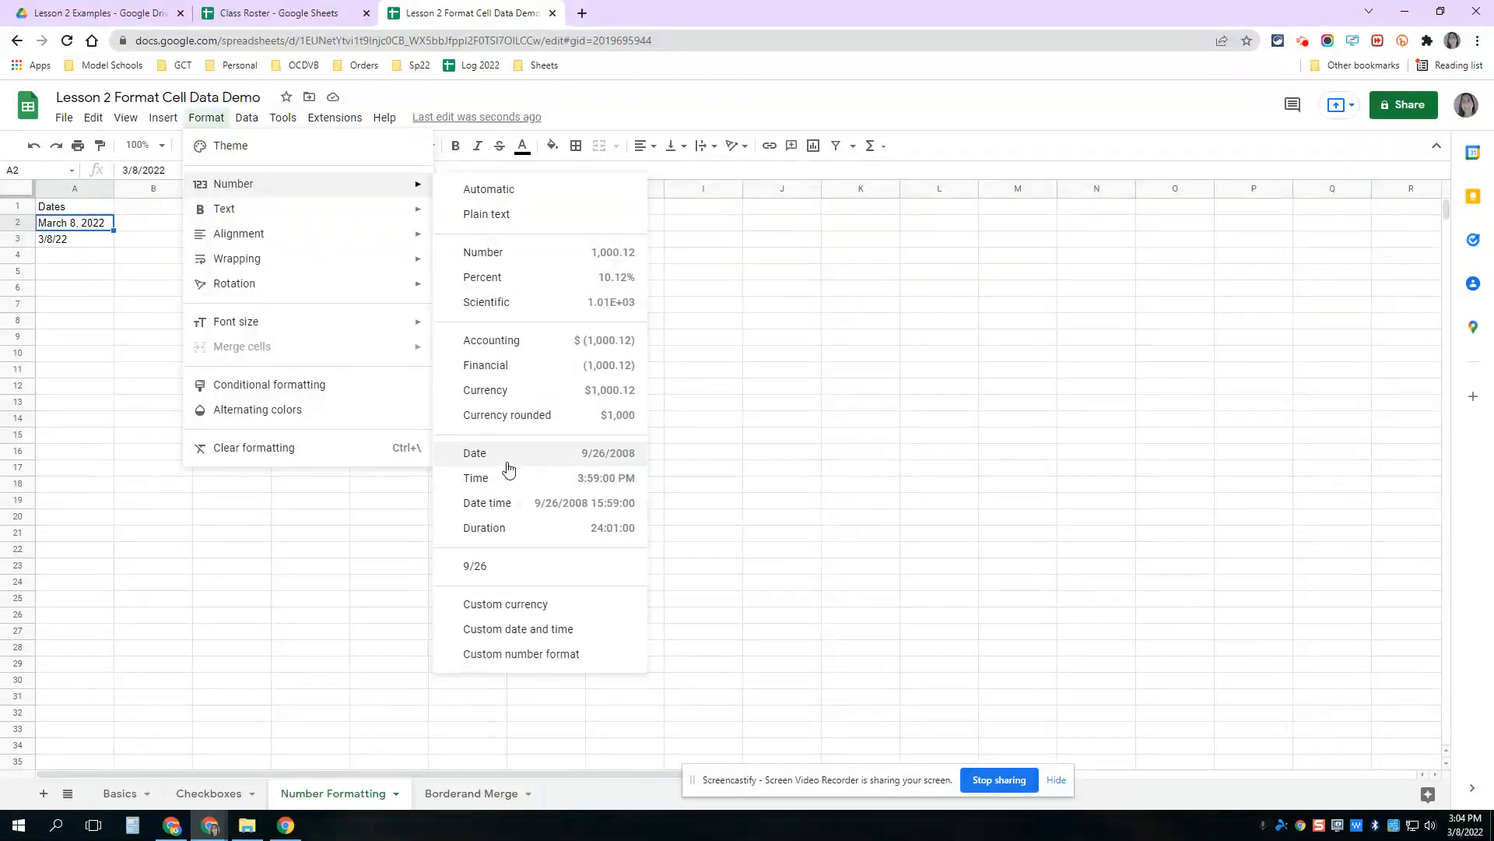
pyautogui.click(483, 453)
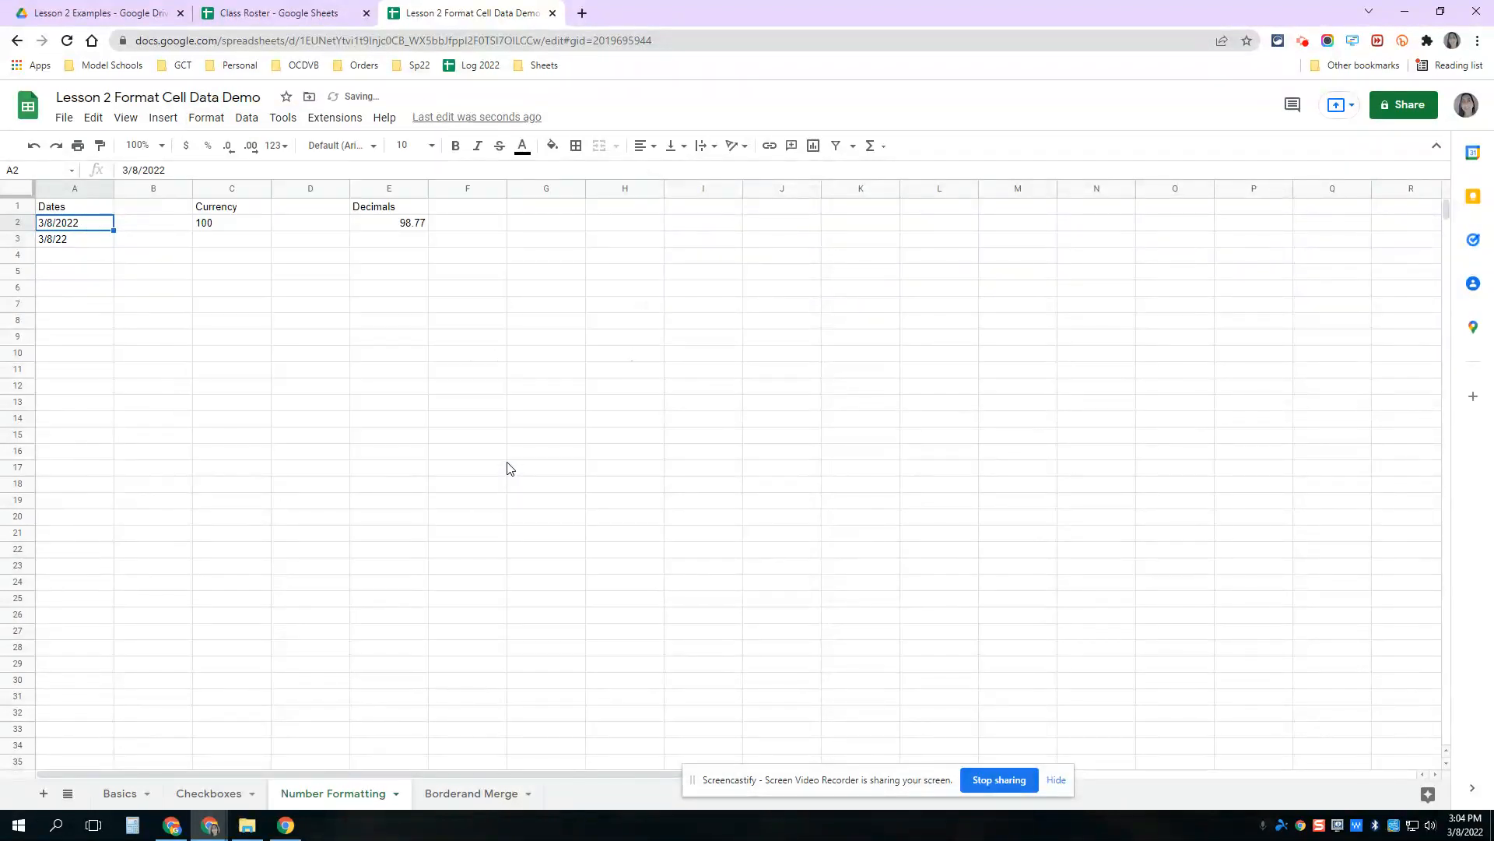
pyautogui.click(73, 244)
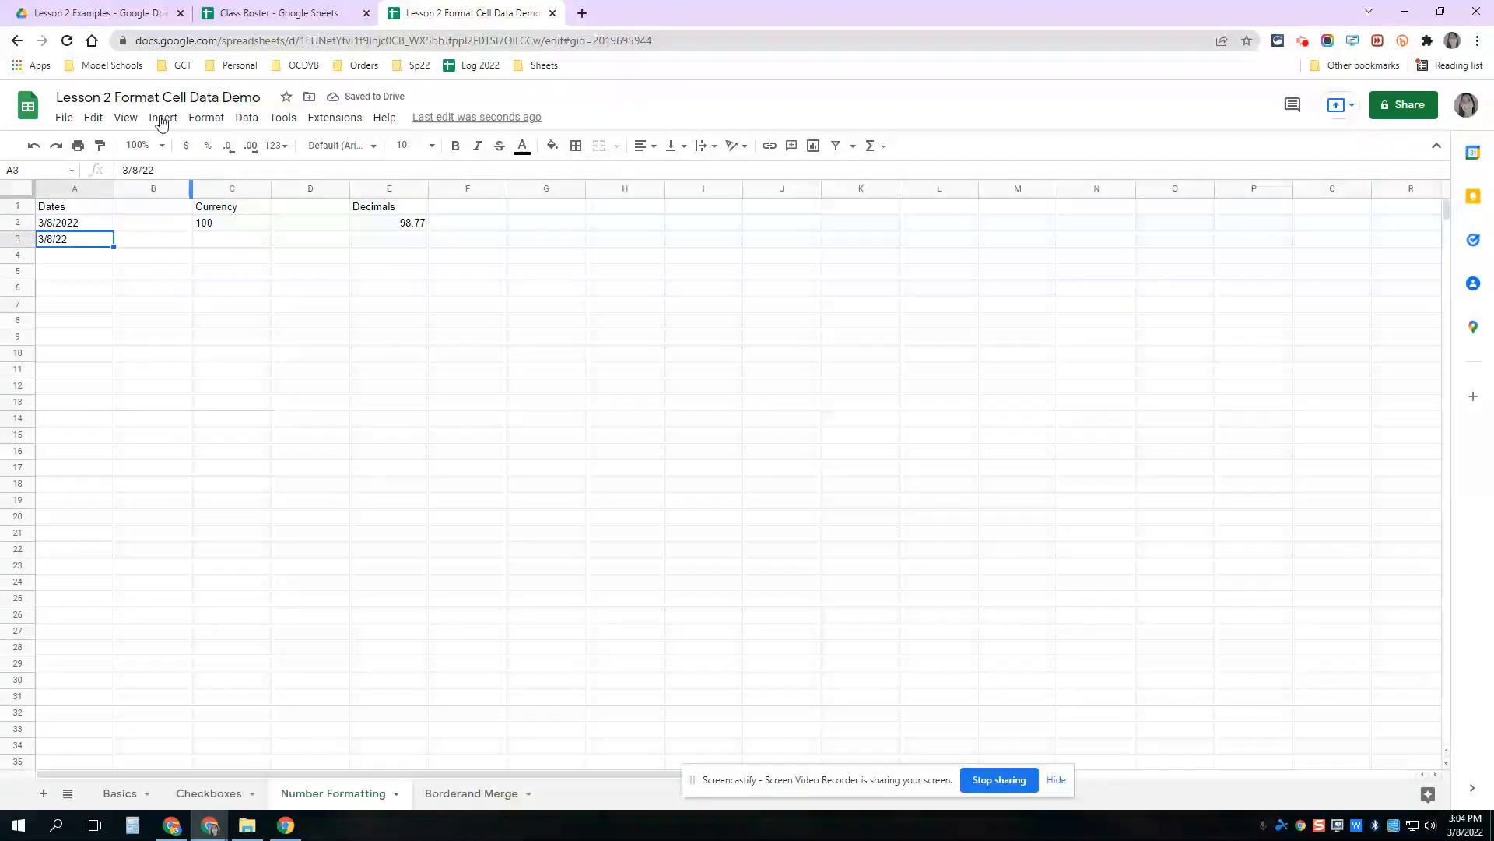
pyautogui.click(206, 117)
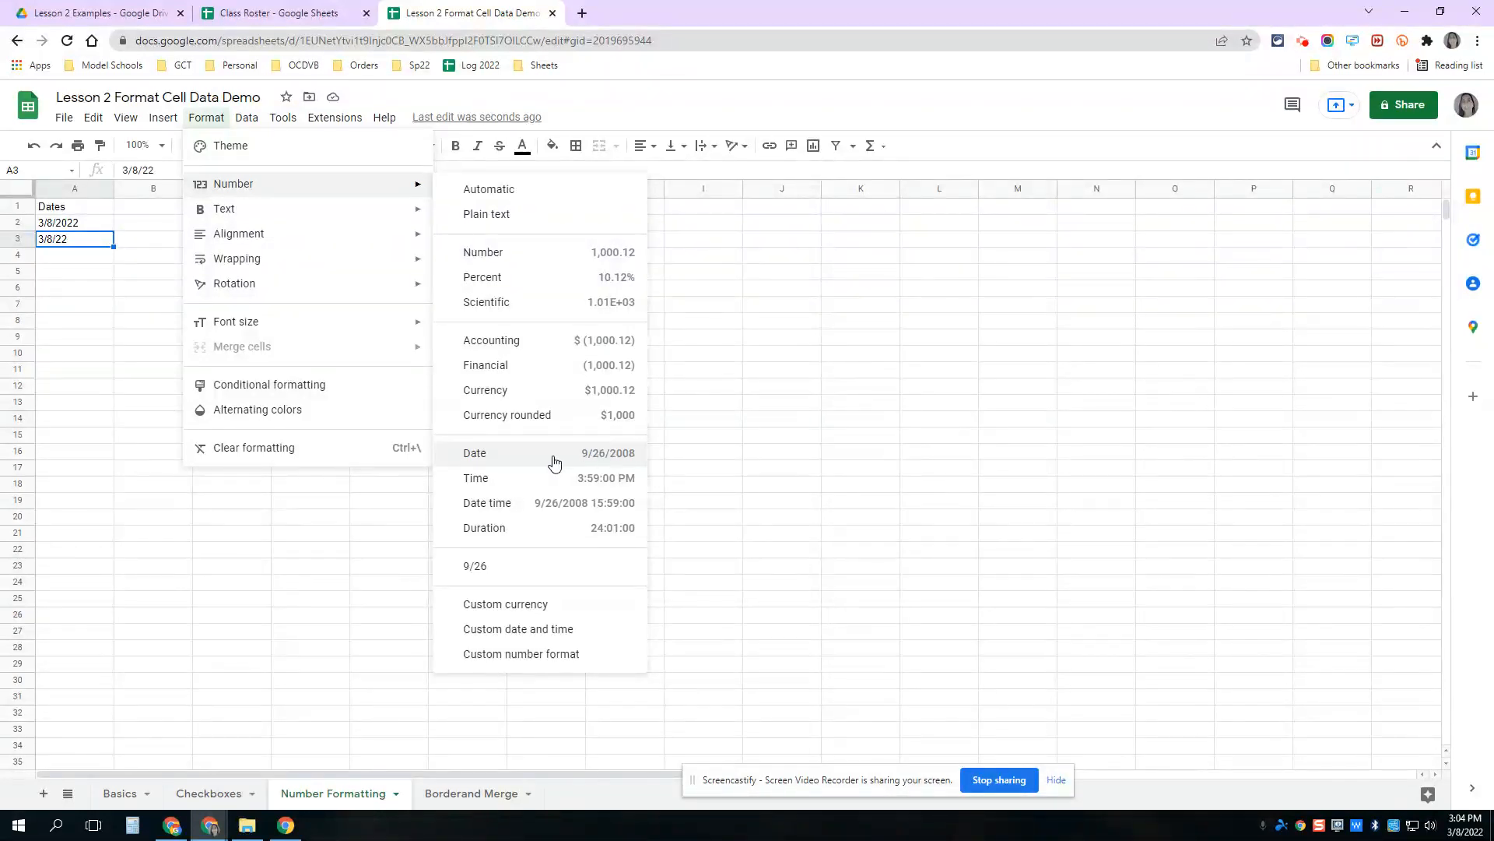
pyautogui.click(605, 463)
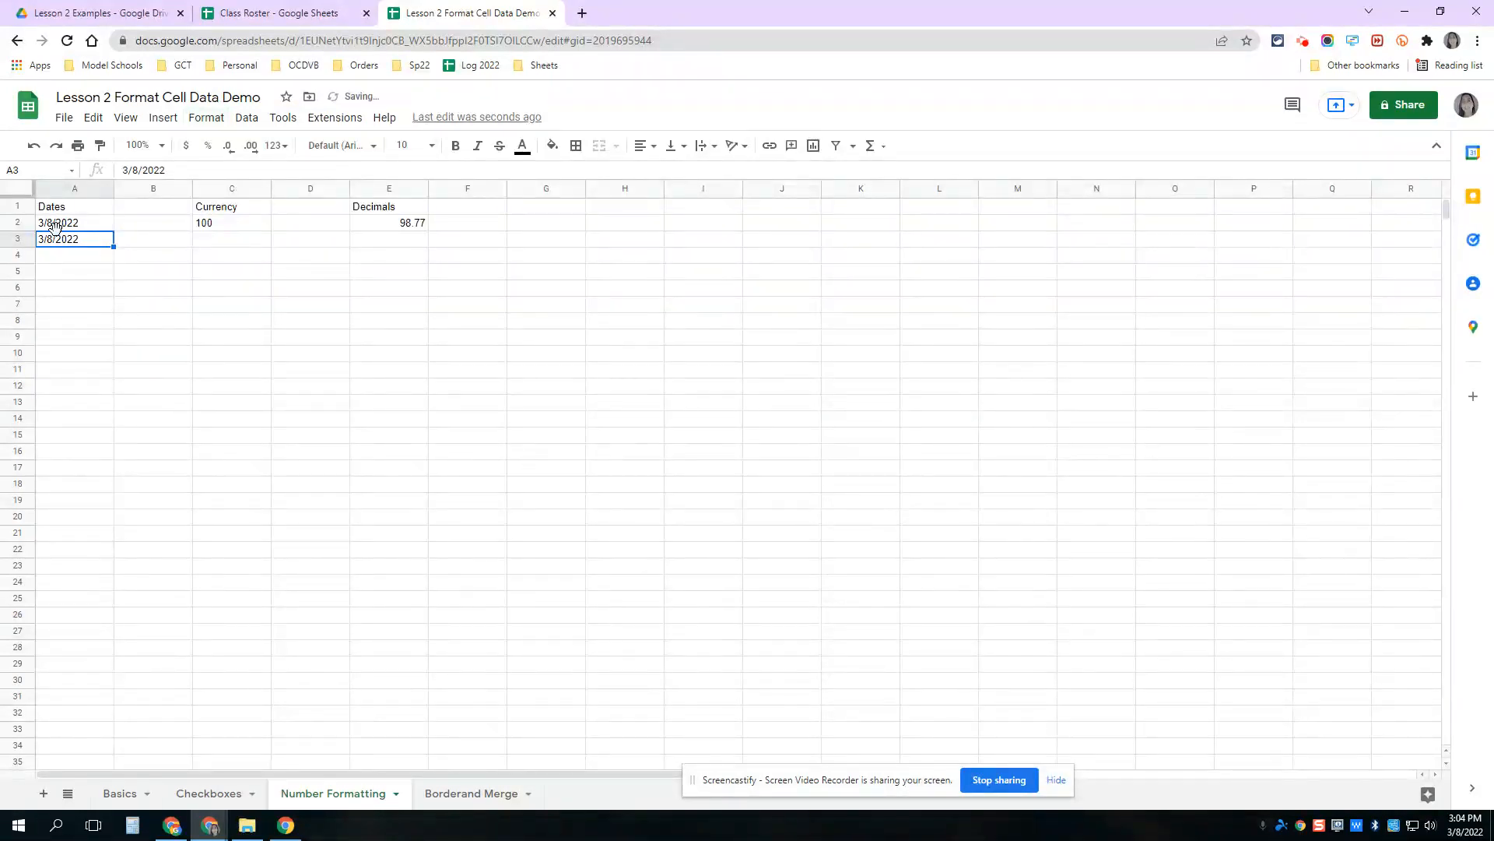
# - Format the value in cell C2 under Currency as a dollar currency amount
pyautogui.click(230, 225)
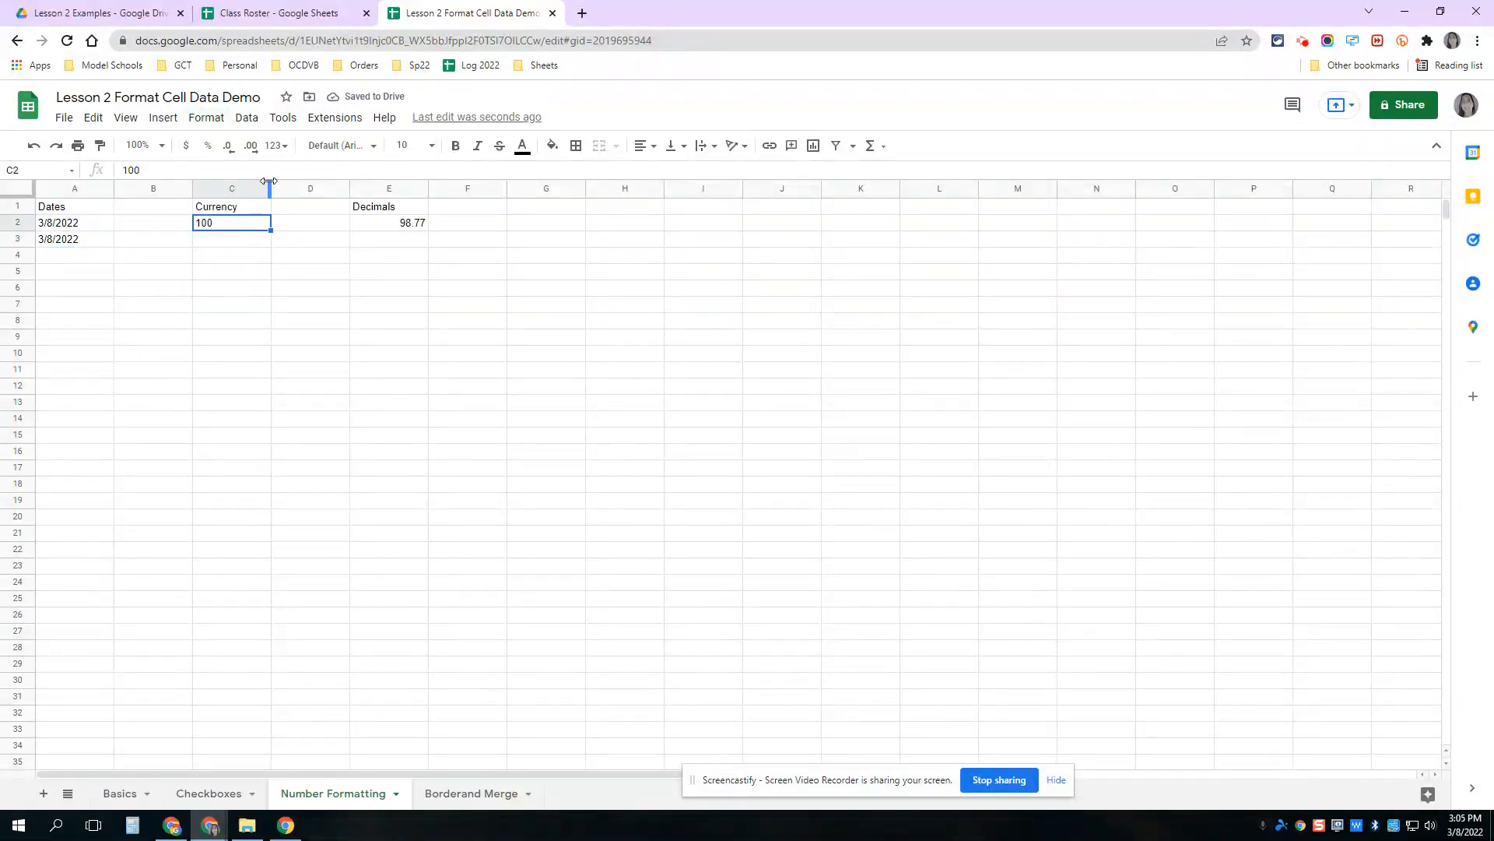
pyautogui.click(207, 117)
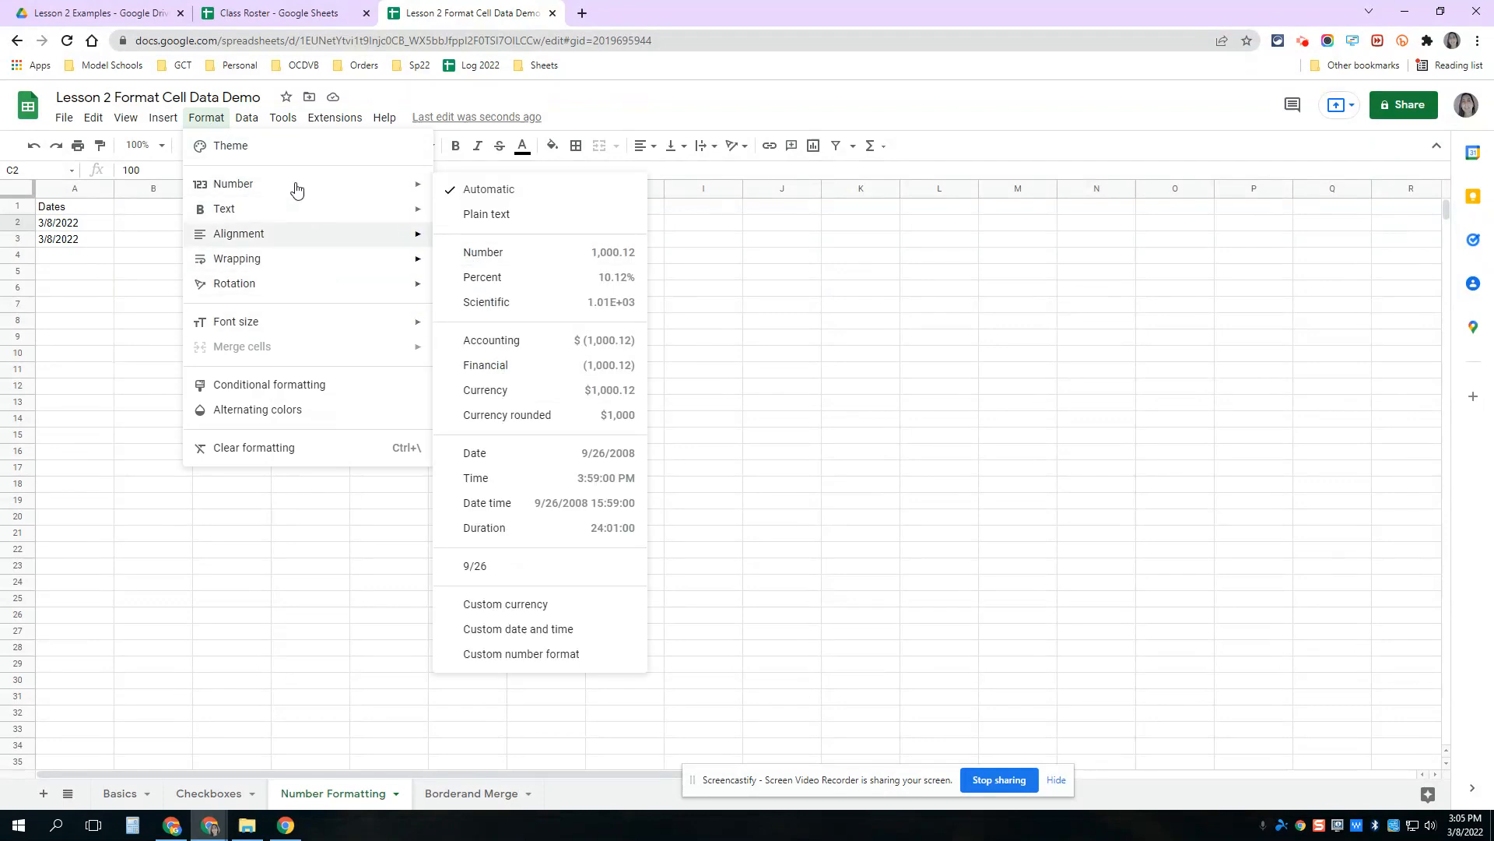
pyautogui.click(867, 292)
pyautogui.click(246, 222)
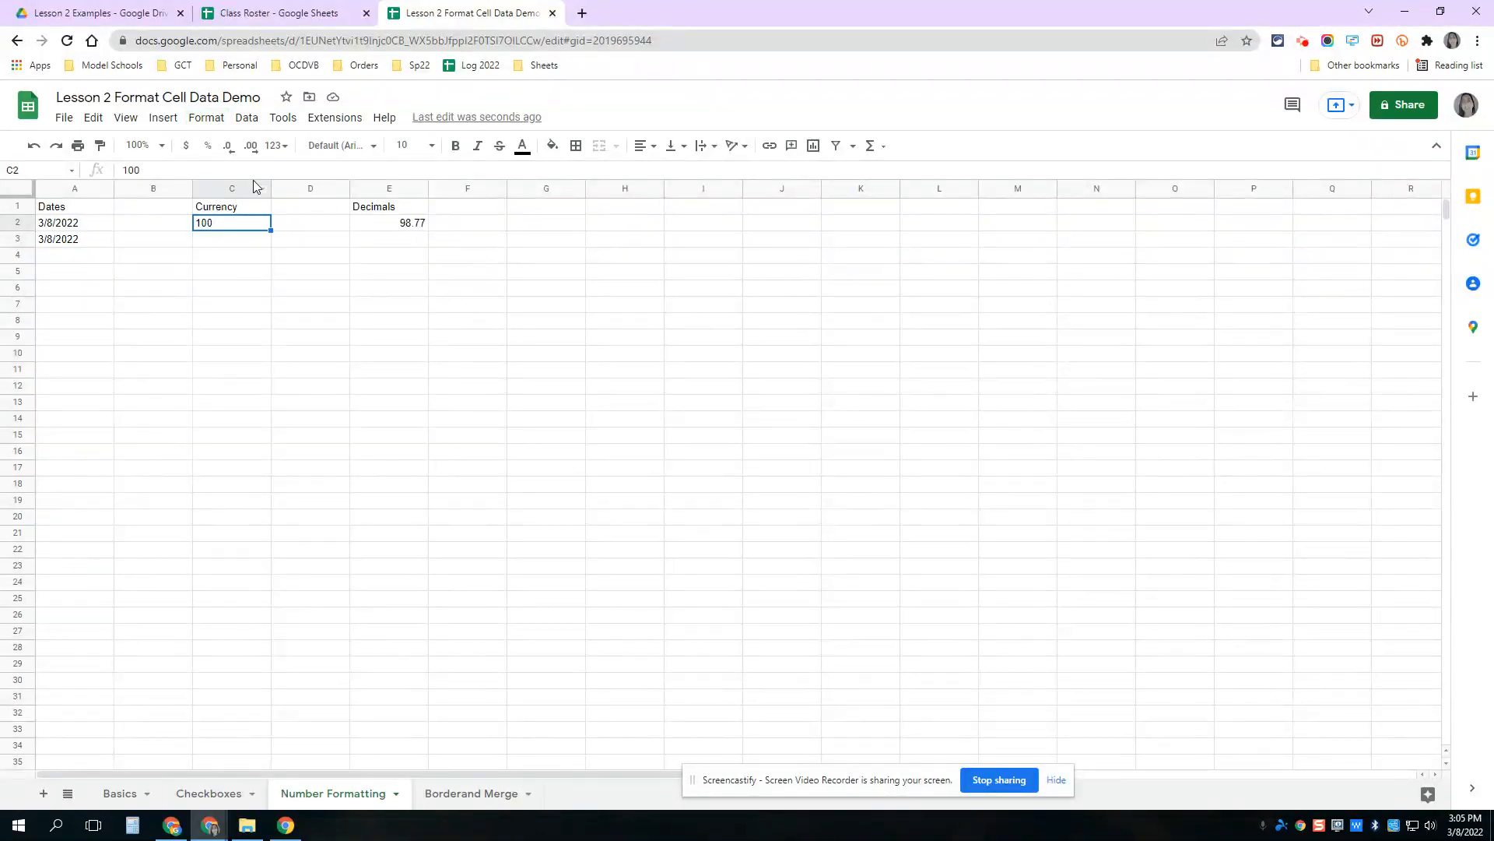
pyautogui.click(187, 149)
# - Decrease the decimal places of cell E2 under Decimals until it displays a whole number
pyautogui.click(388, 227)
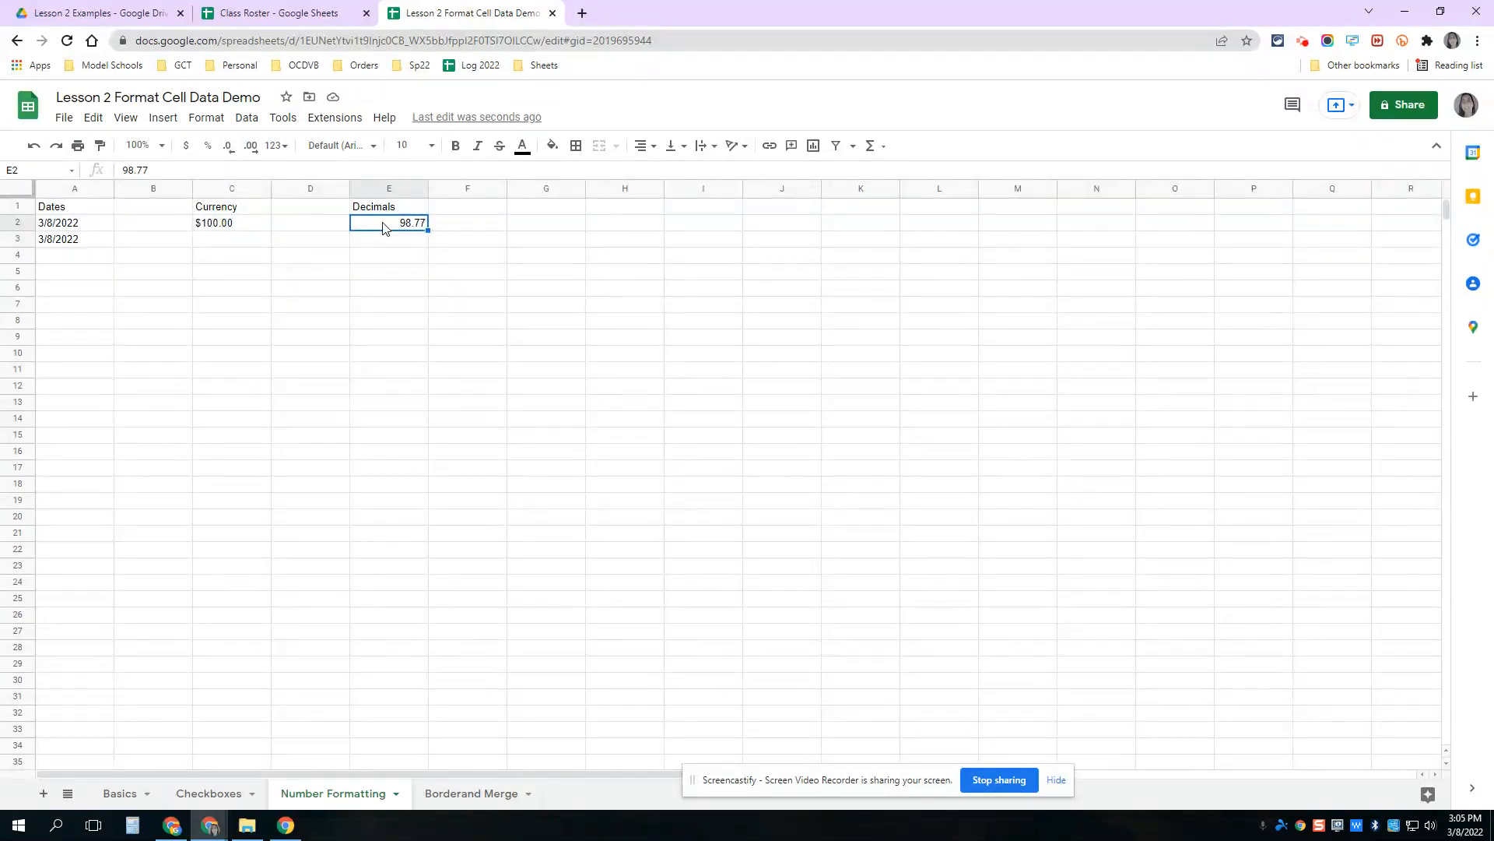
pyautogui.click(229, 153)
pyautogui.click(455, 323)
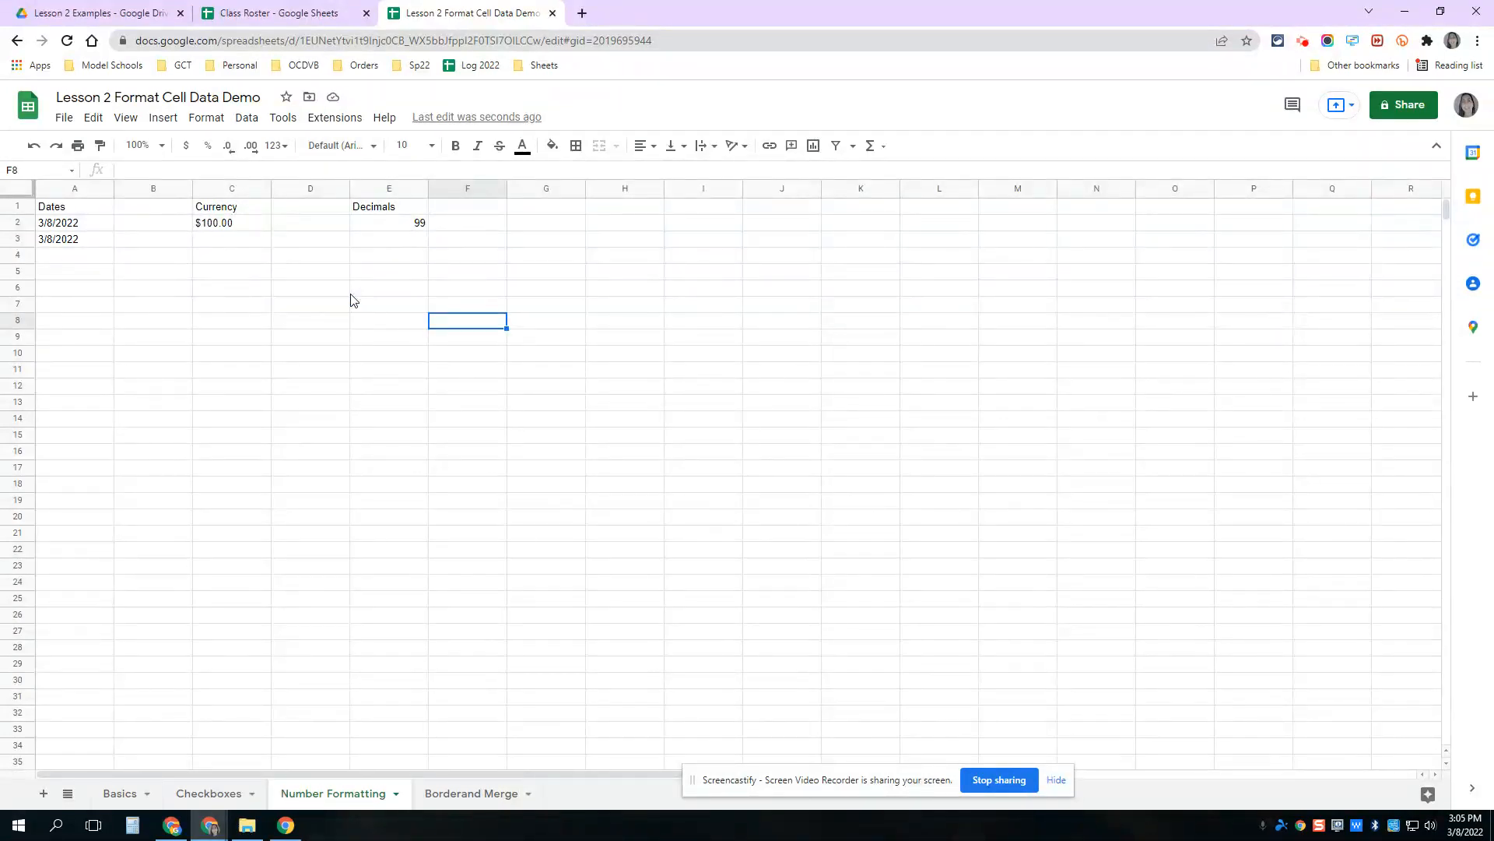
# - On the Borderand Merge sheet, apply all borders to the grade key table A1:B13
pyautogui.click(466, 794)
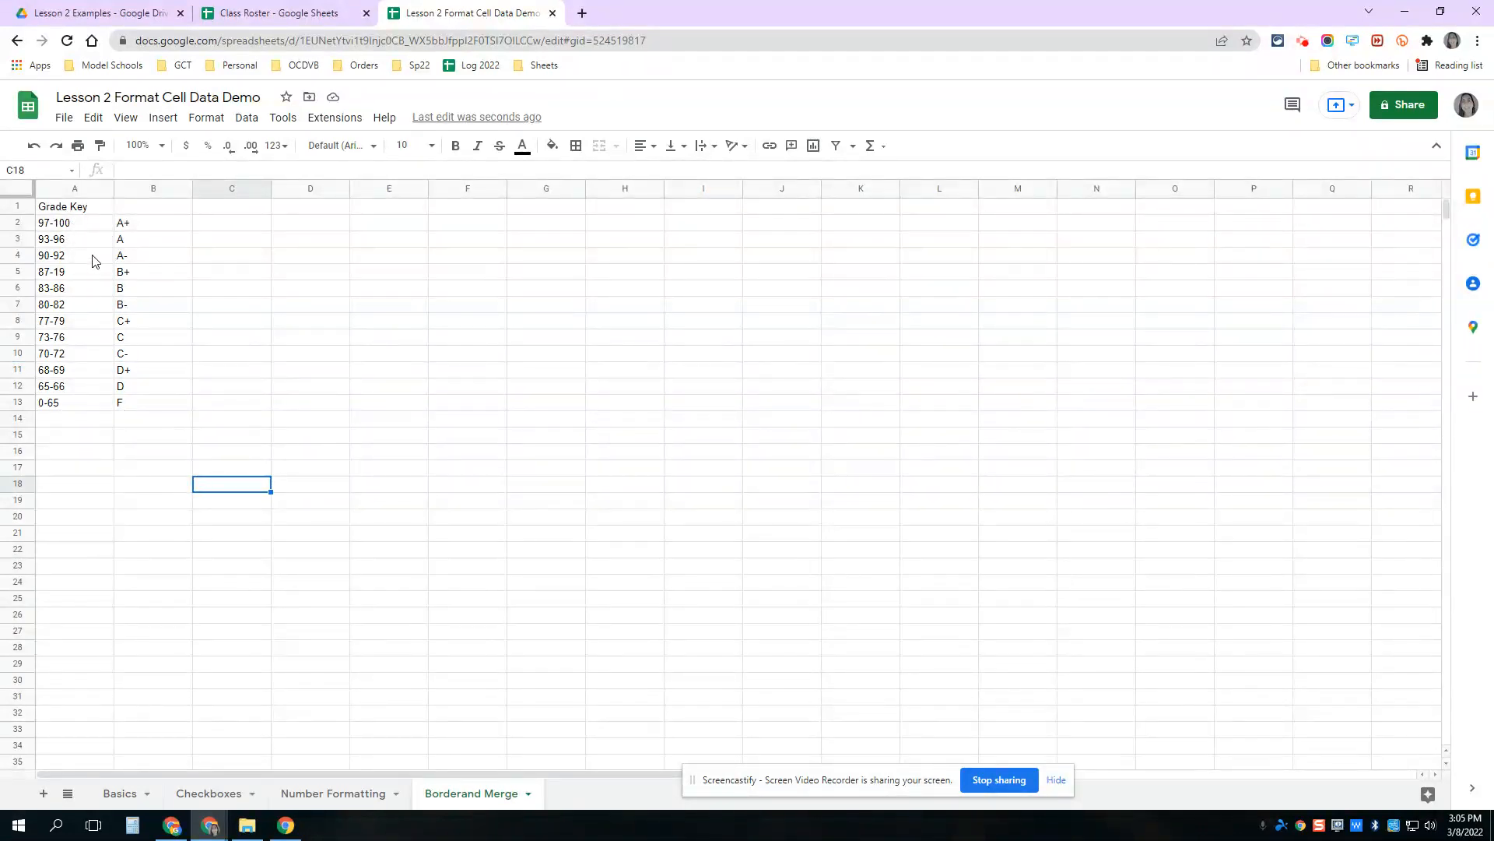
pyautogui.moveTo(63, 213); pyautogui.dragTo(172, 415)
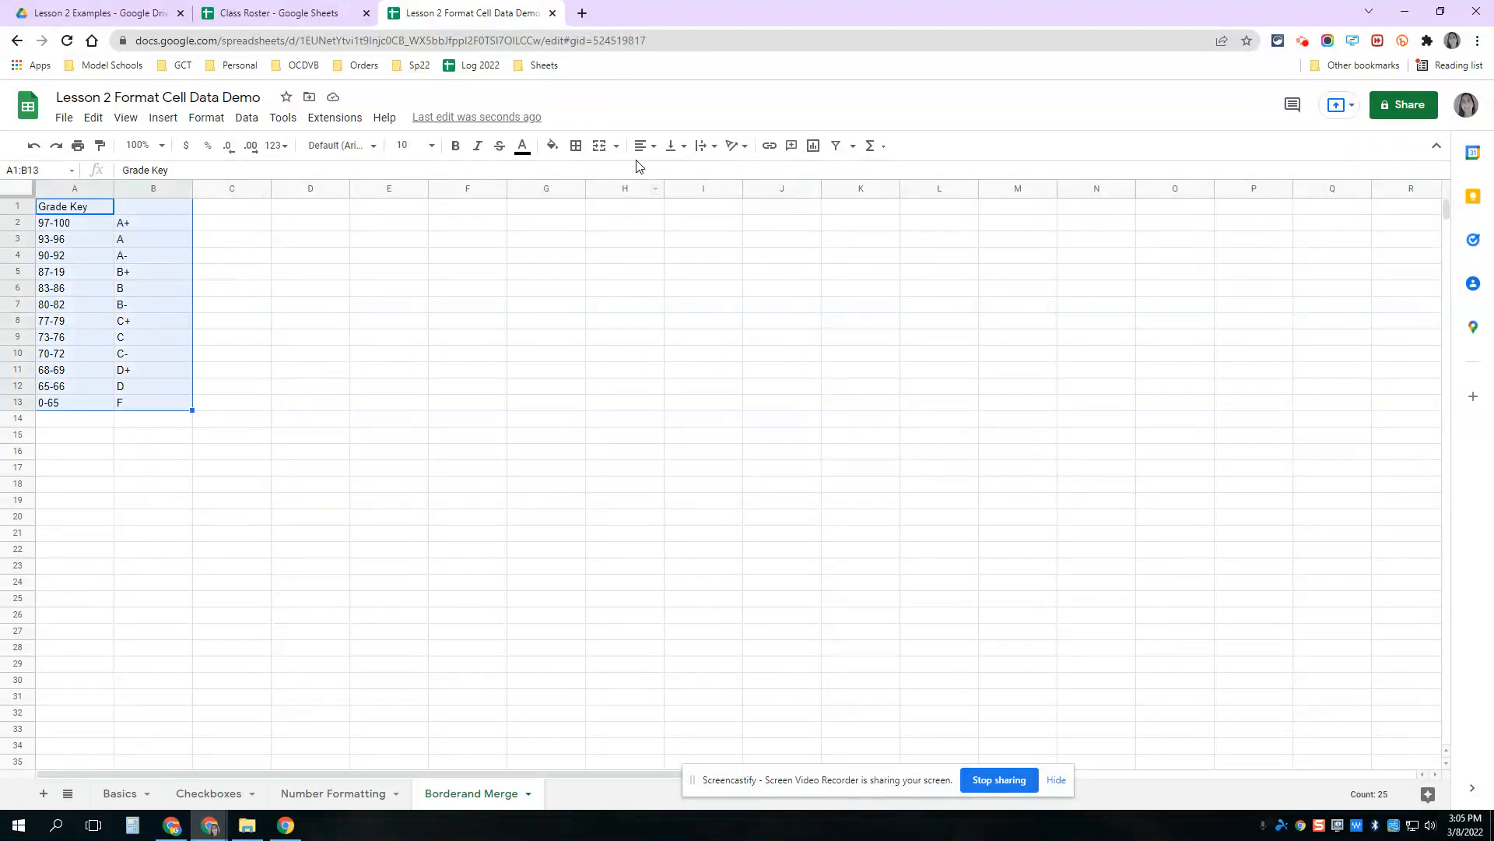
pyautogui.click(575, 148)
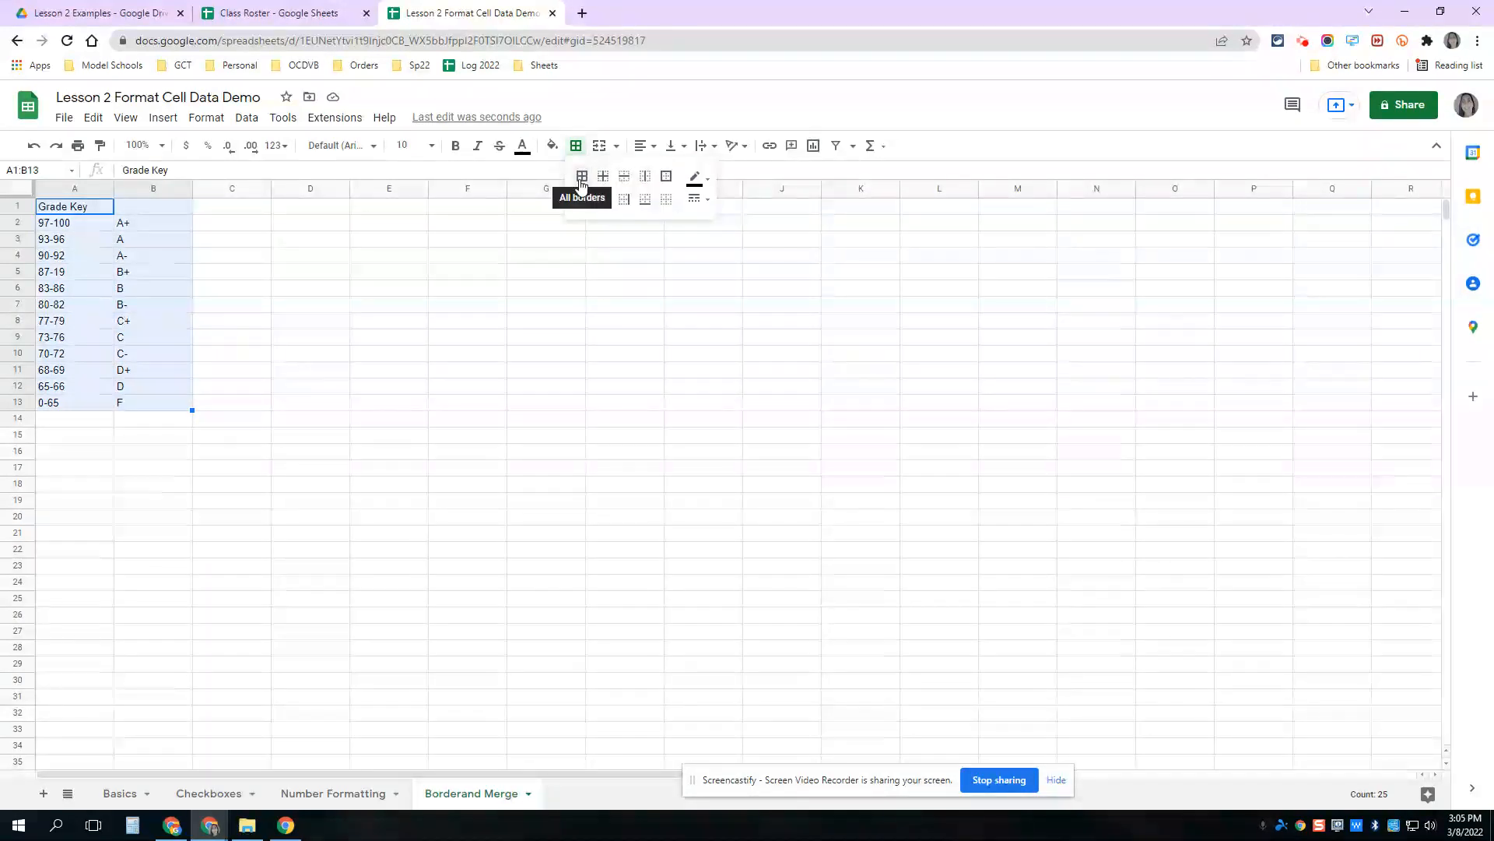
pyautogui.click(582, 177)
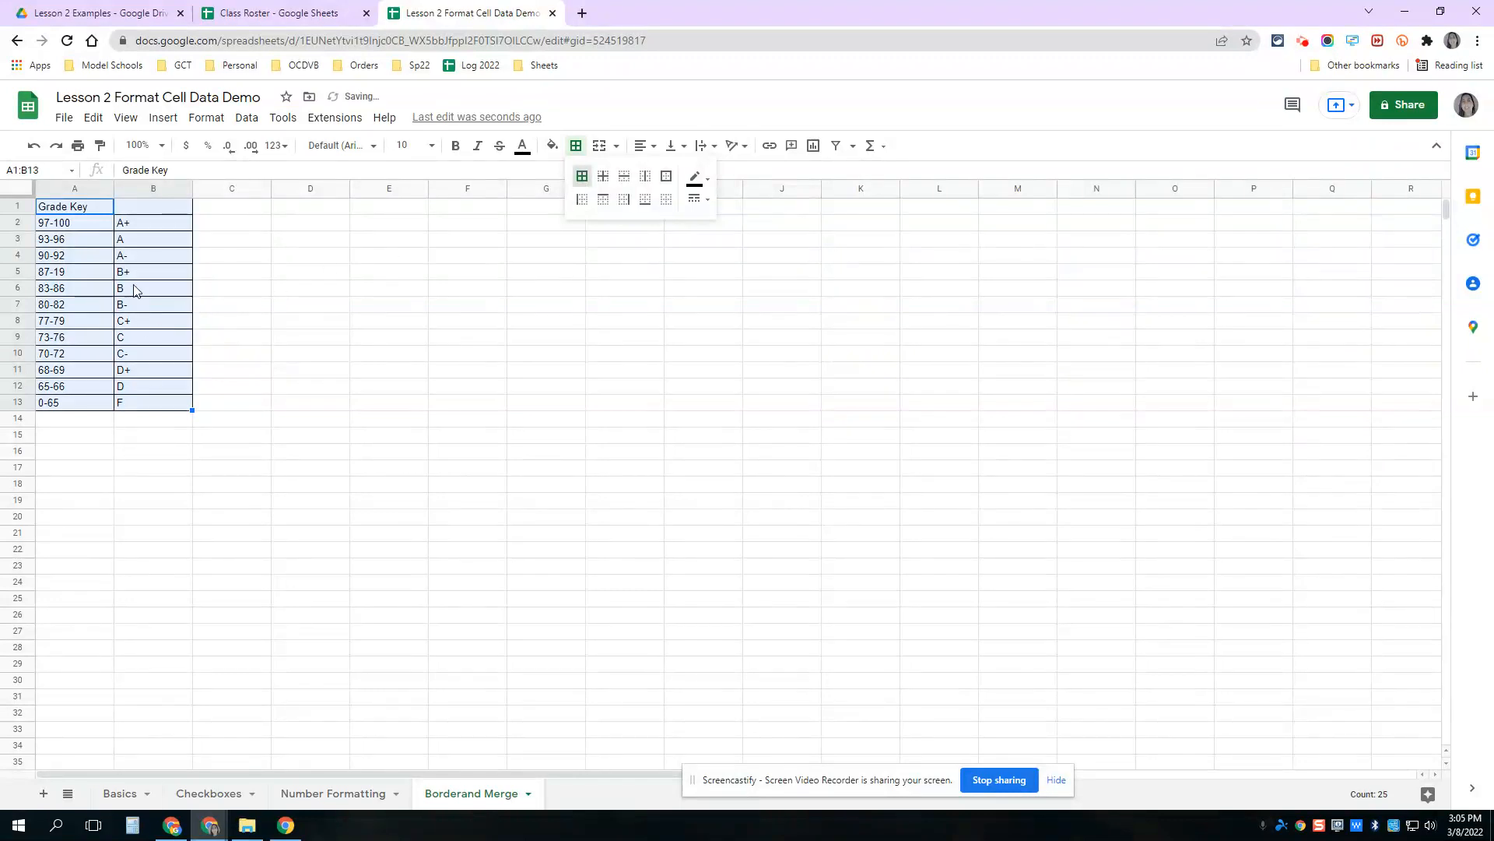
pyautogui.click(274, 341)
# - Give the grade key table A1:B13 an outer border in the thickest solid line style
pyautogui.moveTo(66, 208); pyautogui.dragTo(173, 407)
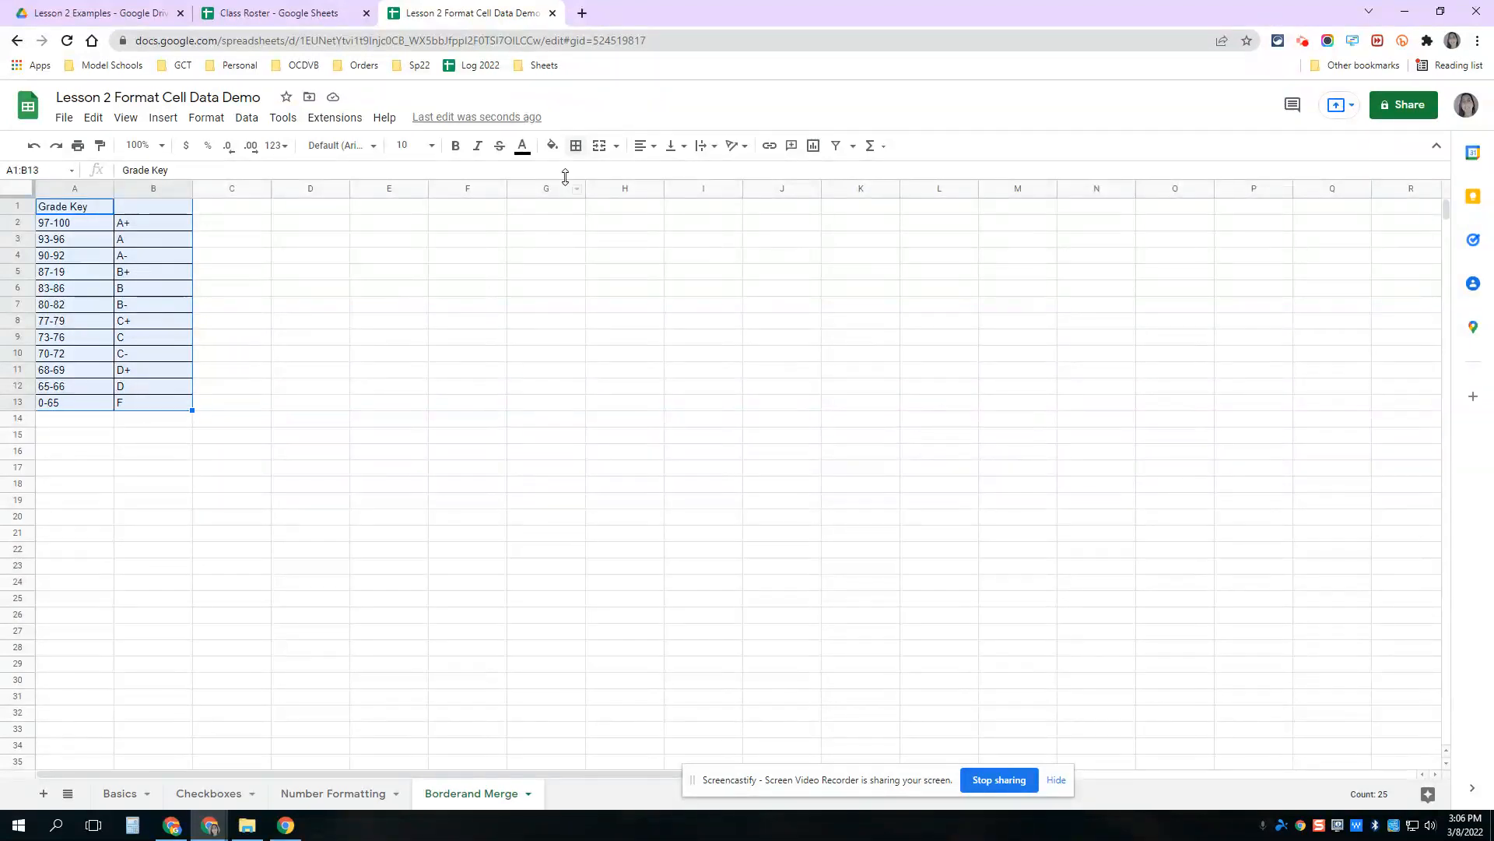
pyautogui.click(576, 145)
pyautogui.click(696, 199)
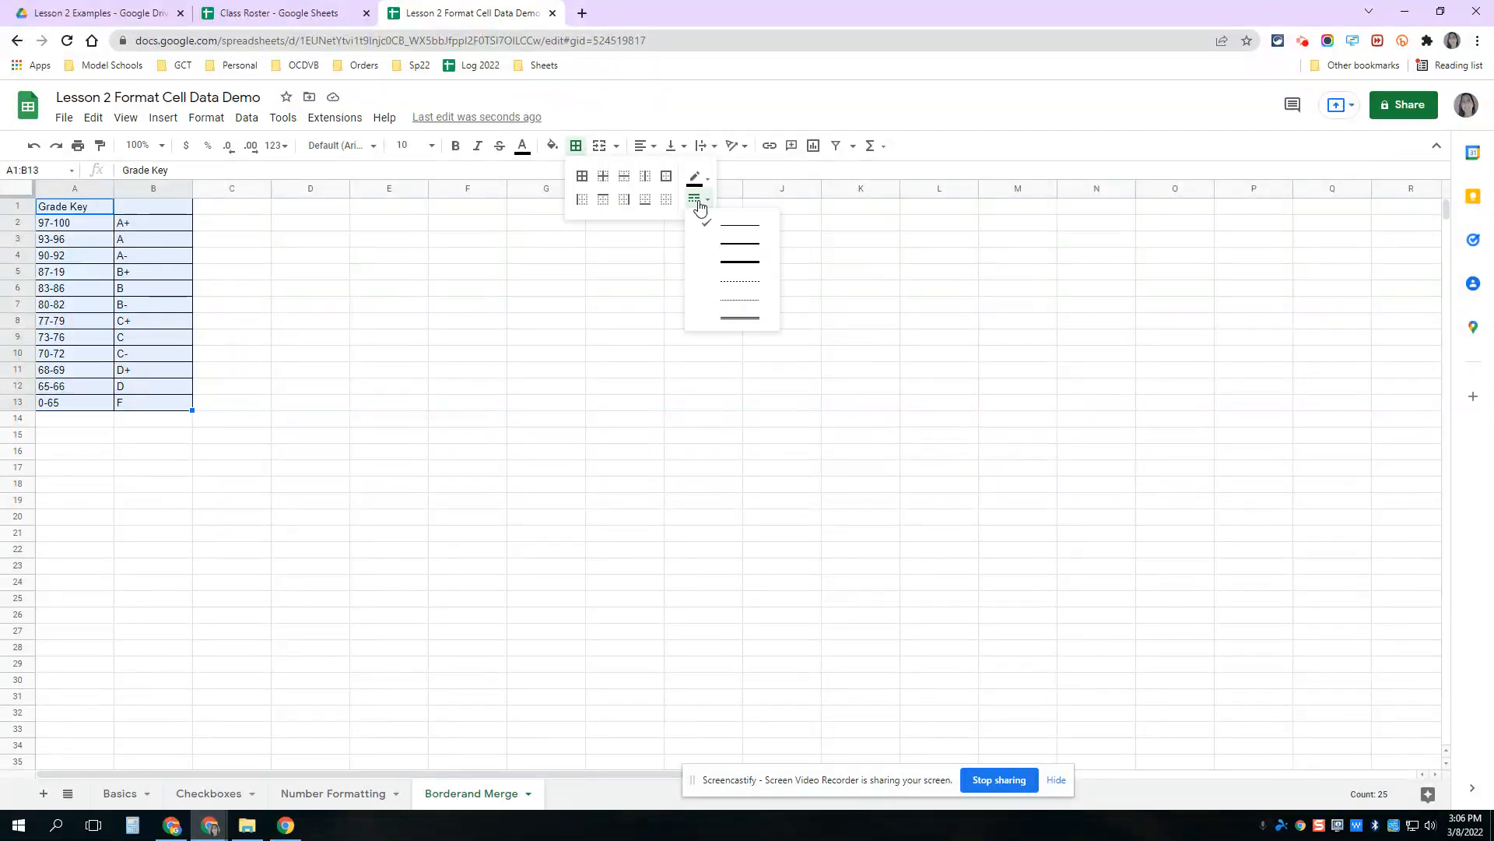
pyautogui.click(728, 263)
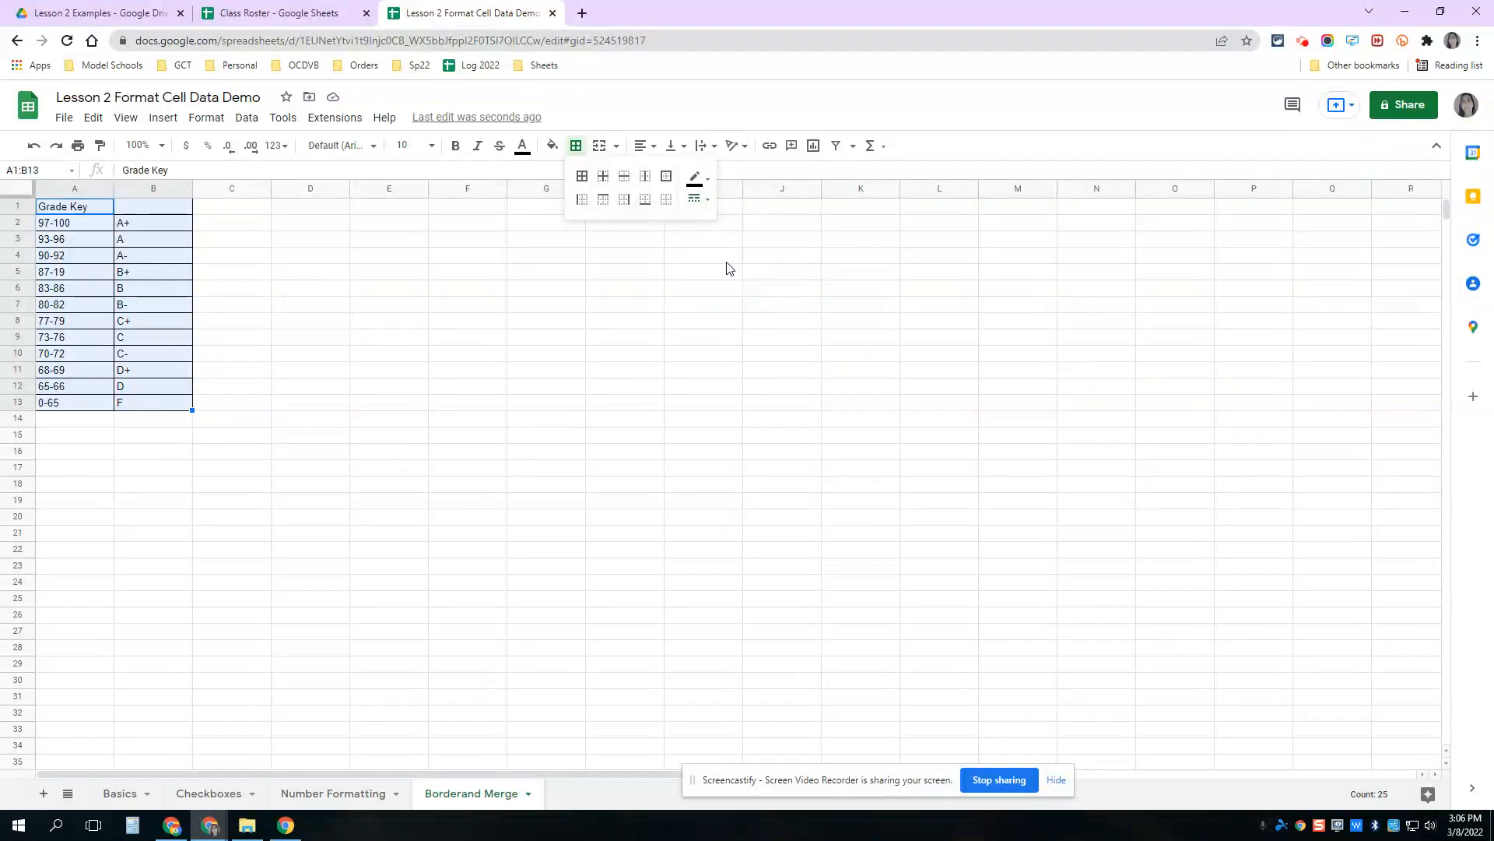
pyautogui.click(666, 176)
pyautogui.click(377, 322)
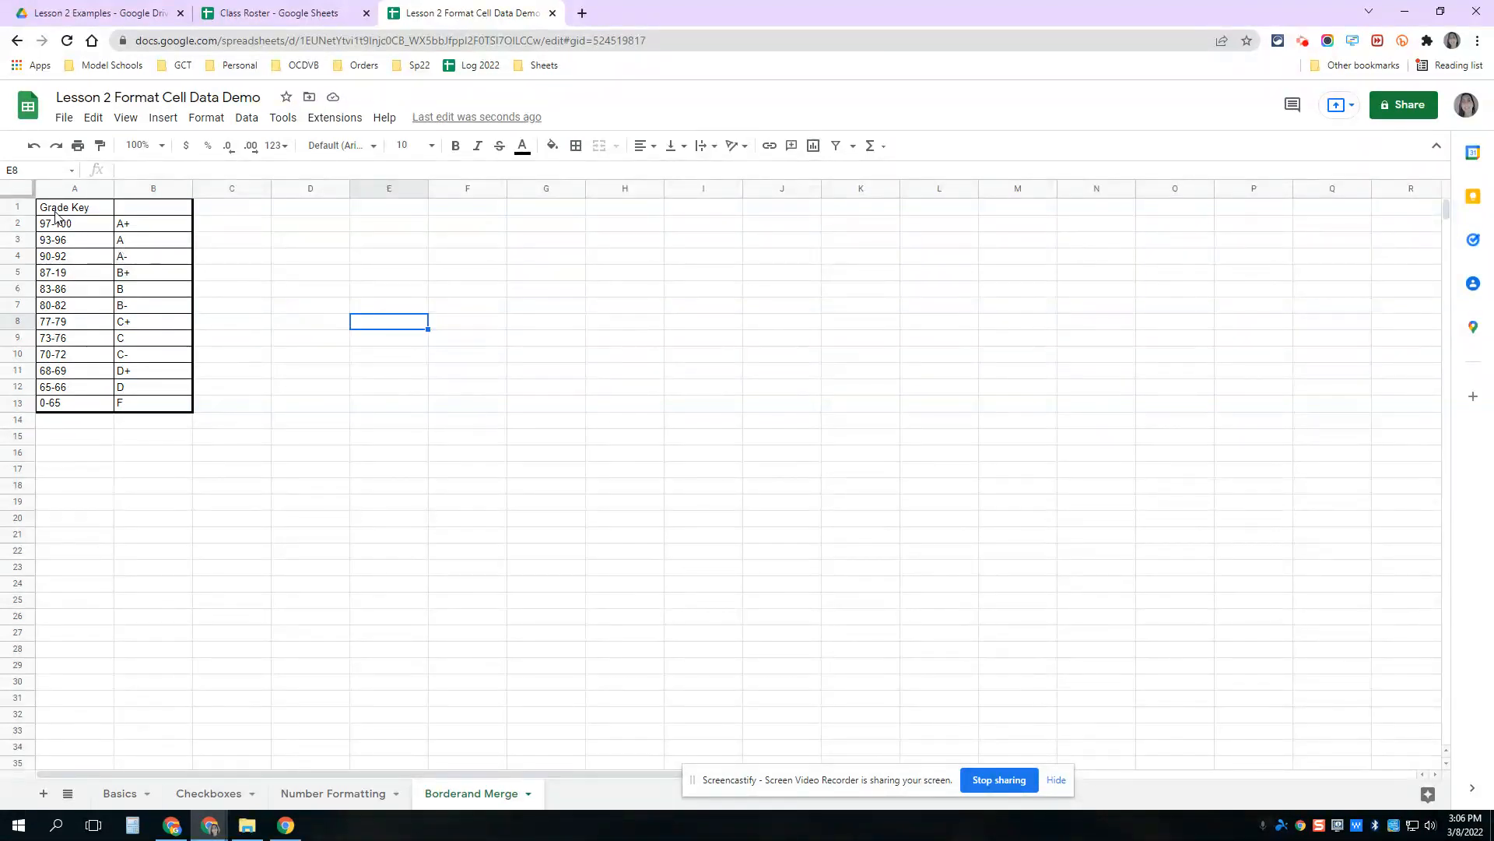
# - Merge the title cells A1:B1 of the grade key table horizontally
pyautogui.moveTo(56, 212); pyautogui.dragTo(127, 207)
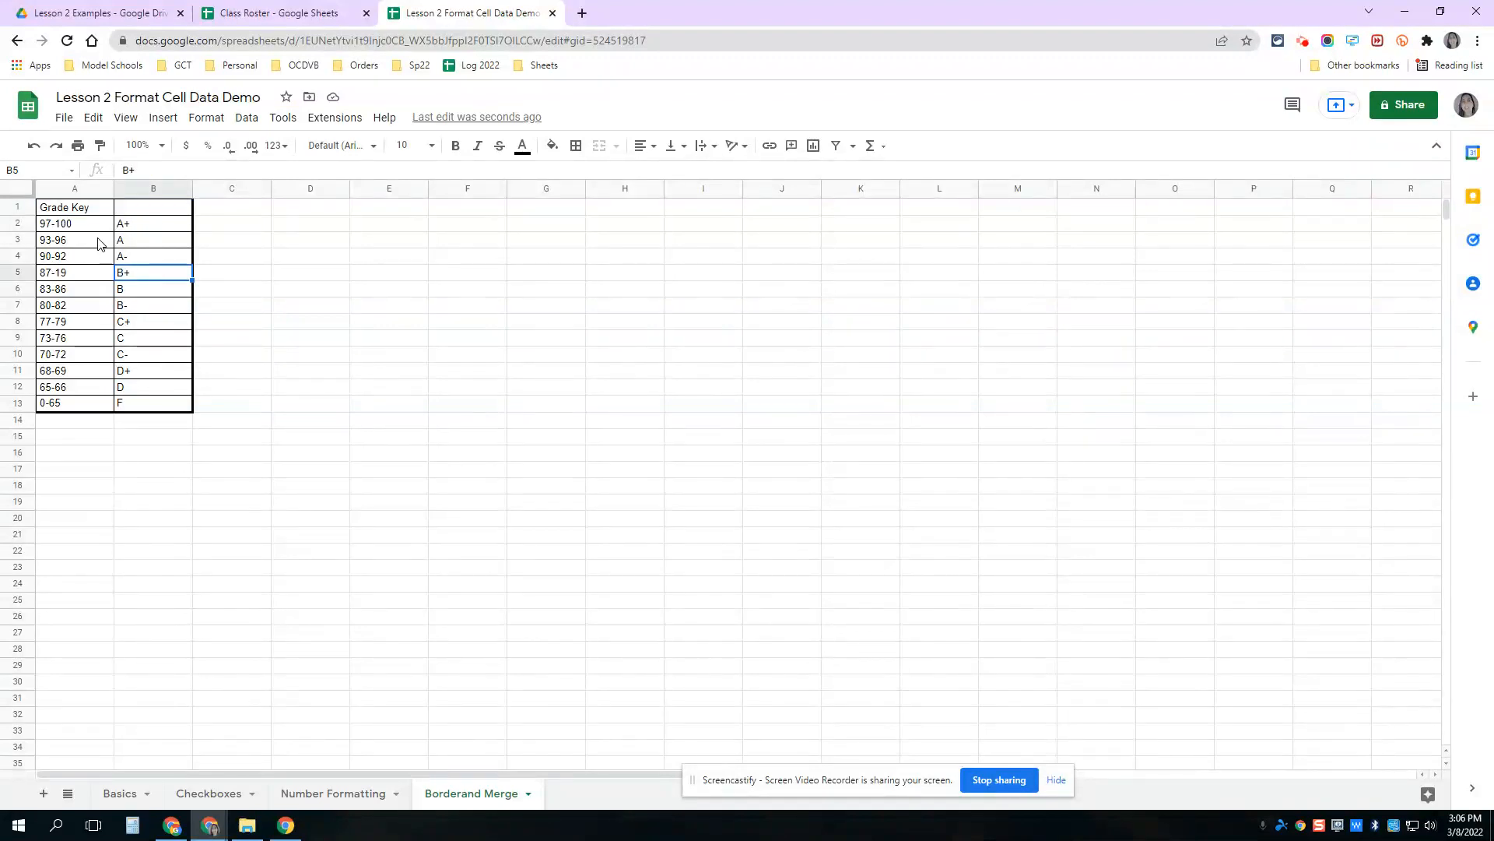
pyautogui.click(71, 215)
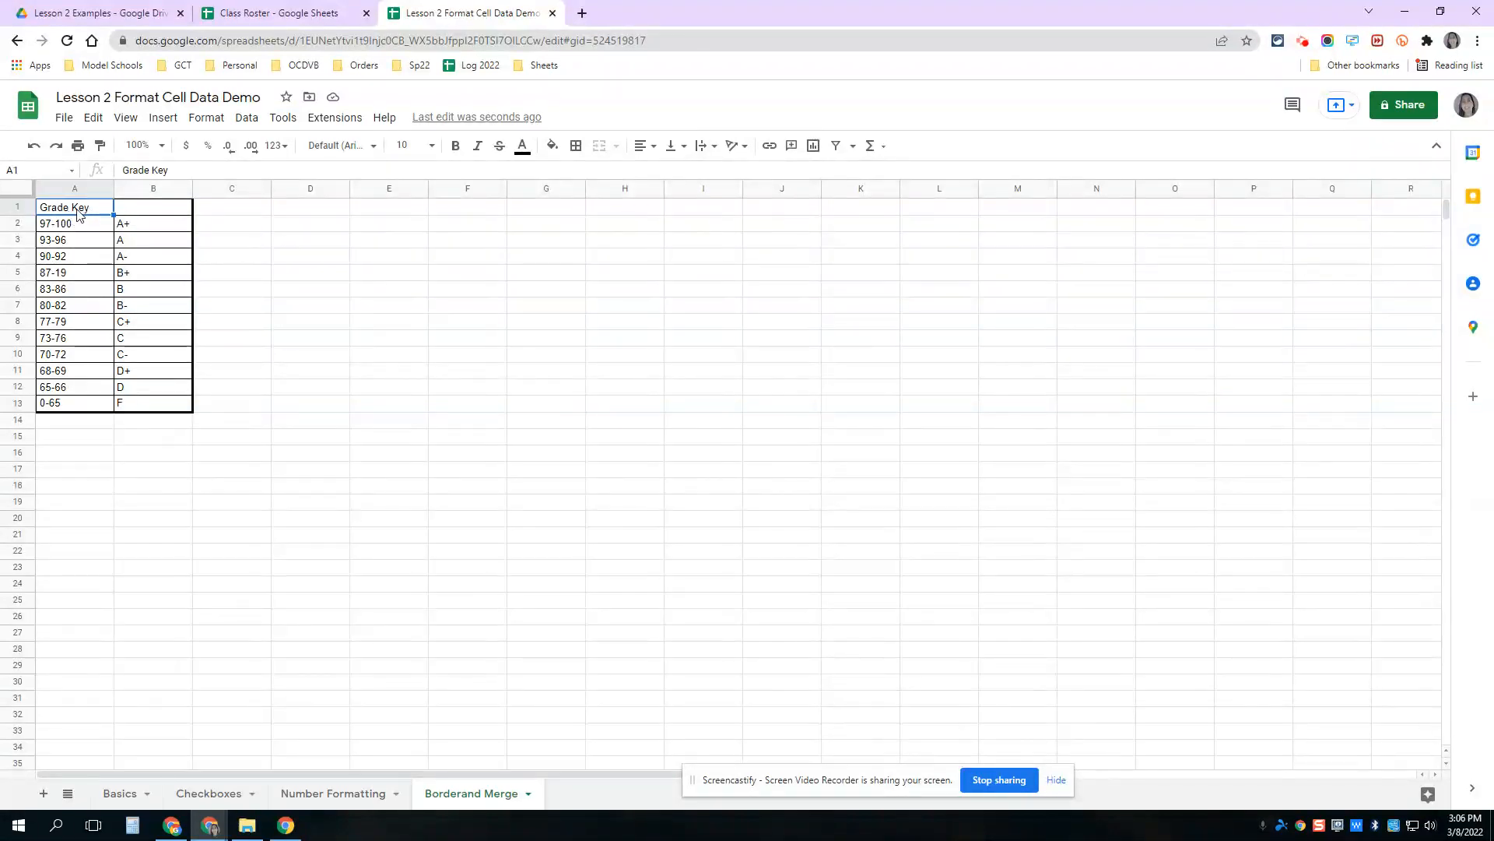
pyautogui.moveTo(186, 213); pyautogui.dragTo(74, 214)
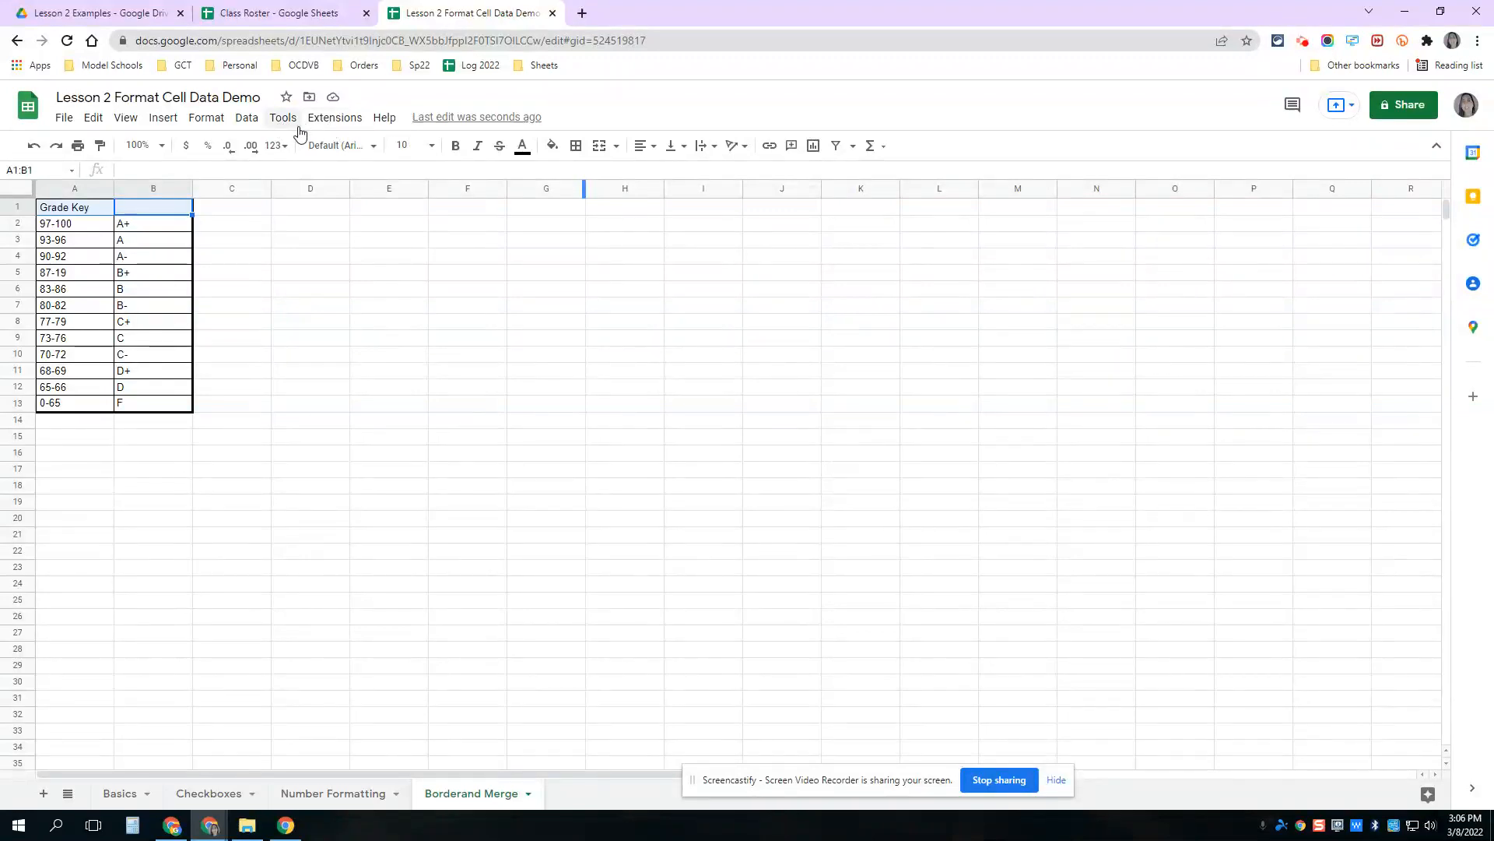
pyautogui.click(220, 124)
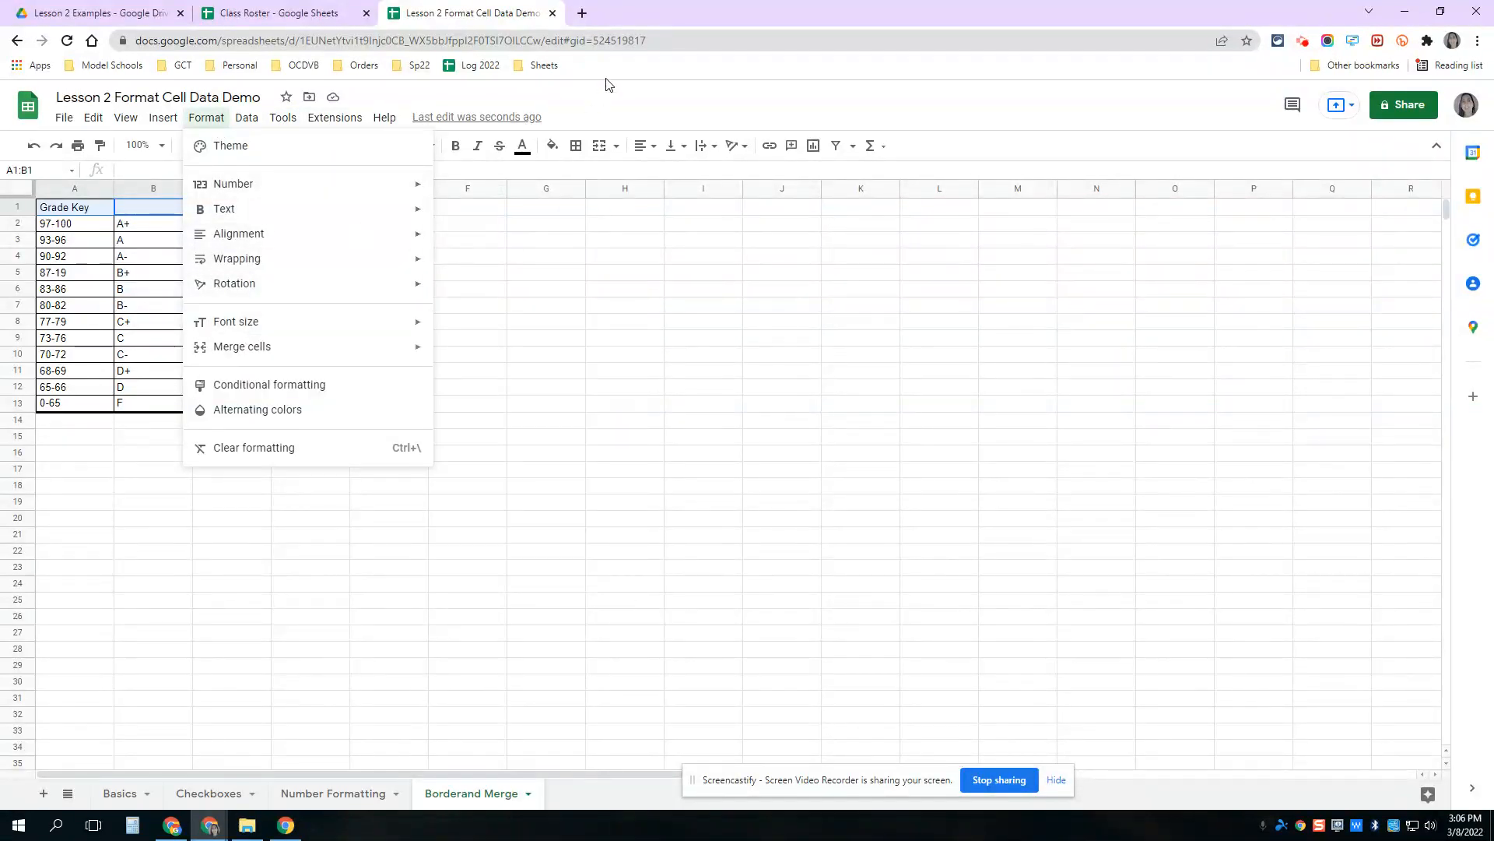
pyautogui.click(628, 120)
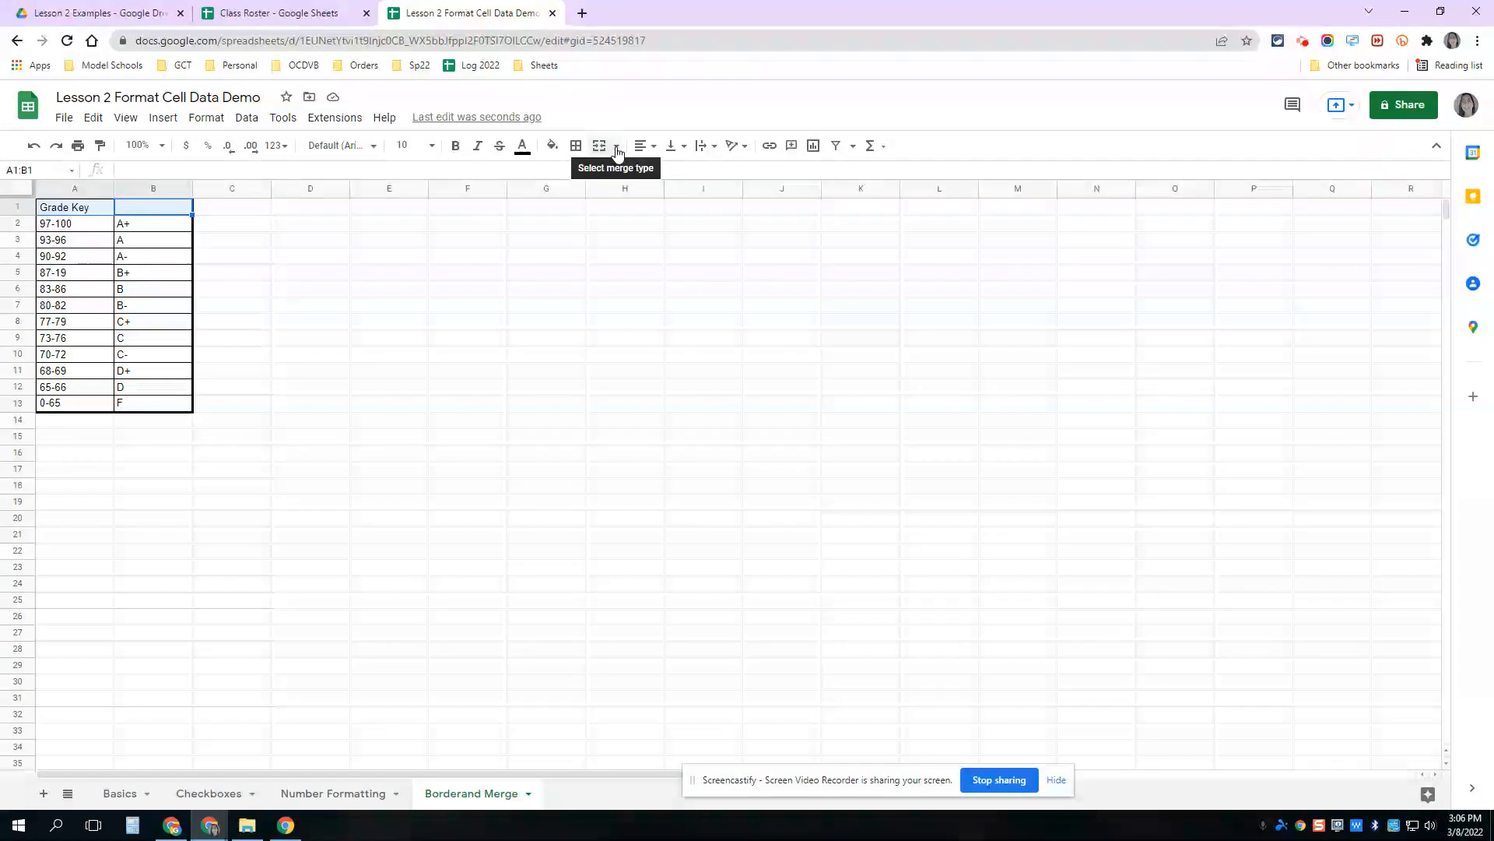
pyautogui.click(618, 148)
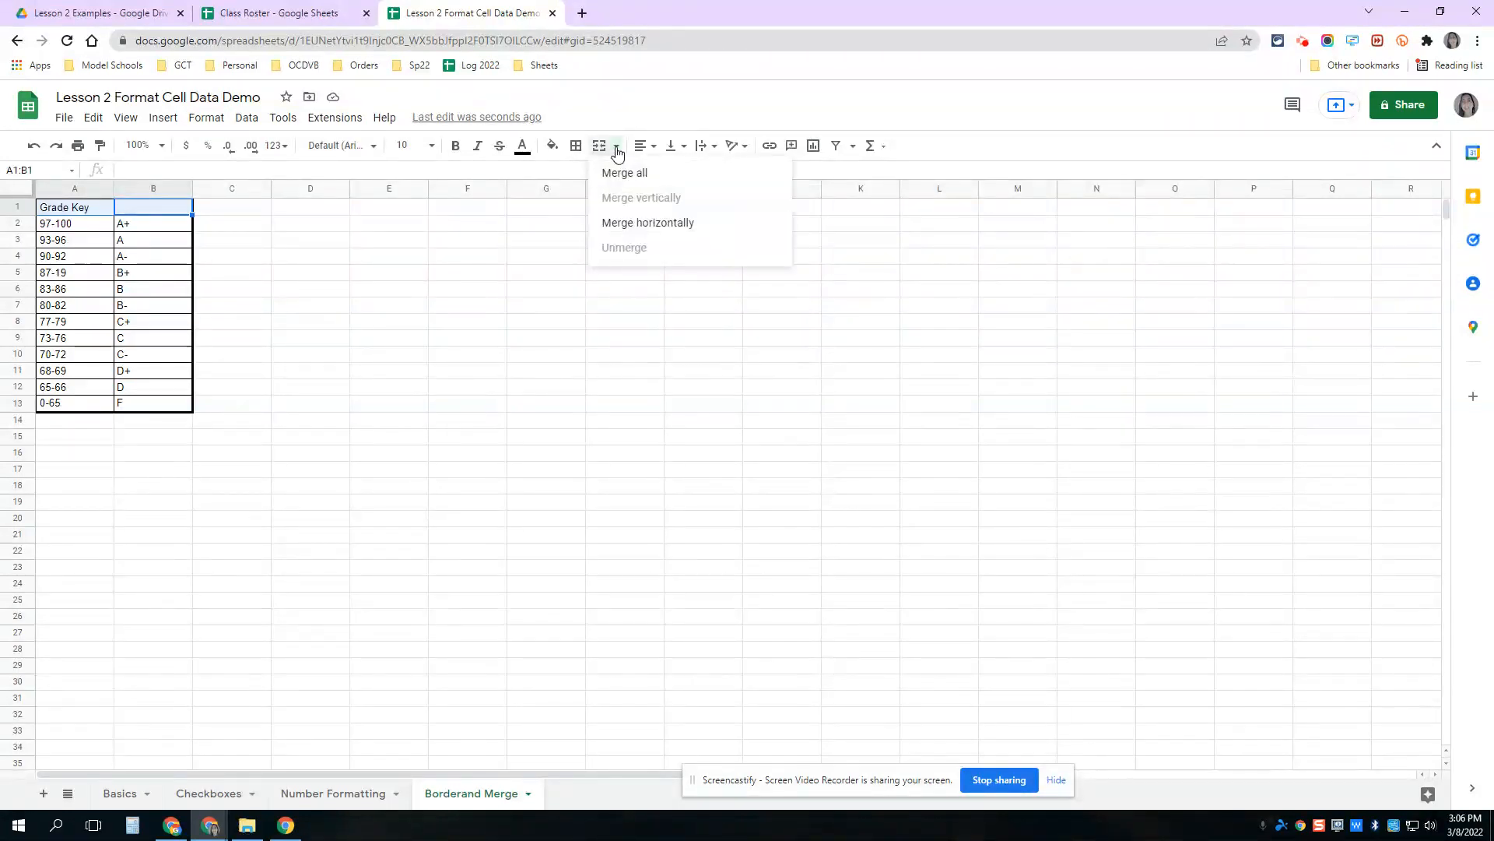
pyautogui.click(643, 223)
pyautogui.click(482, 302)
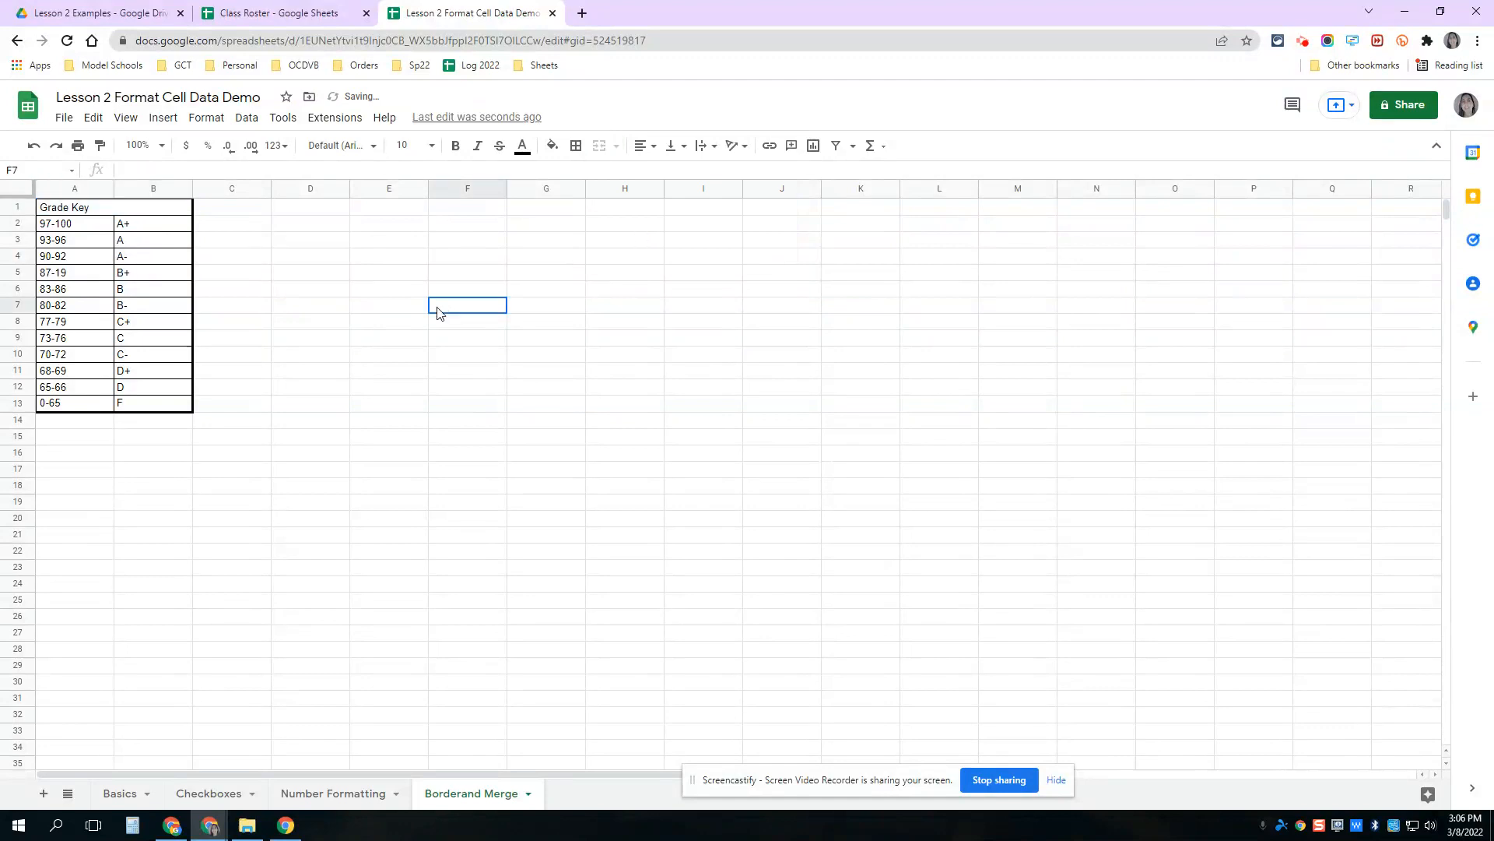
# - Center and bold the merged "Grade Key" title and give its cell a yellow fill
pyautogui.click(78, 210)
pyautogui.click(643, 146)
pyautogui.click(663, 173)
pyautogui.click(456, 146)
pyautogui.click(551, 148)
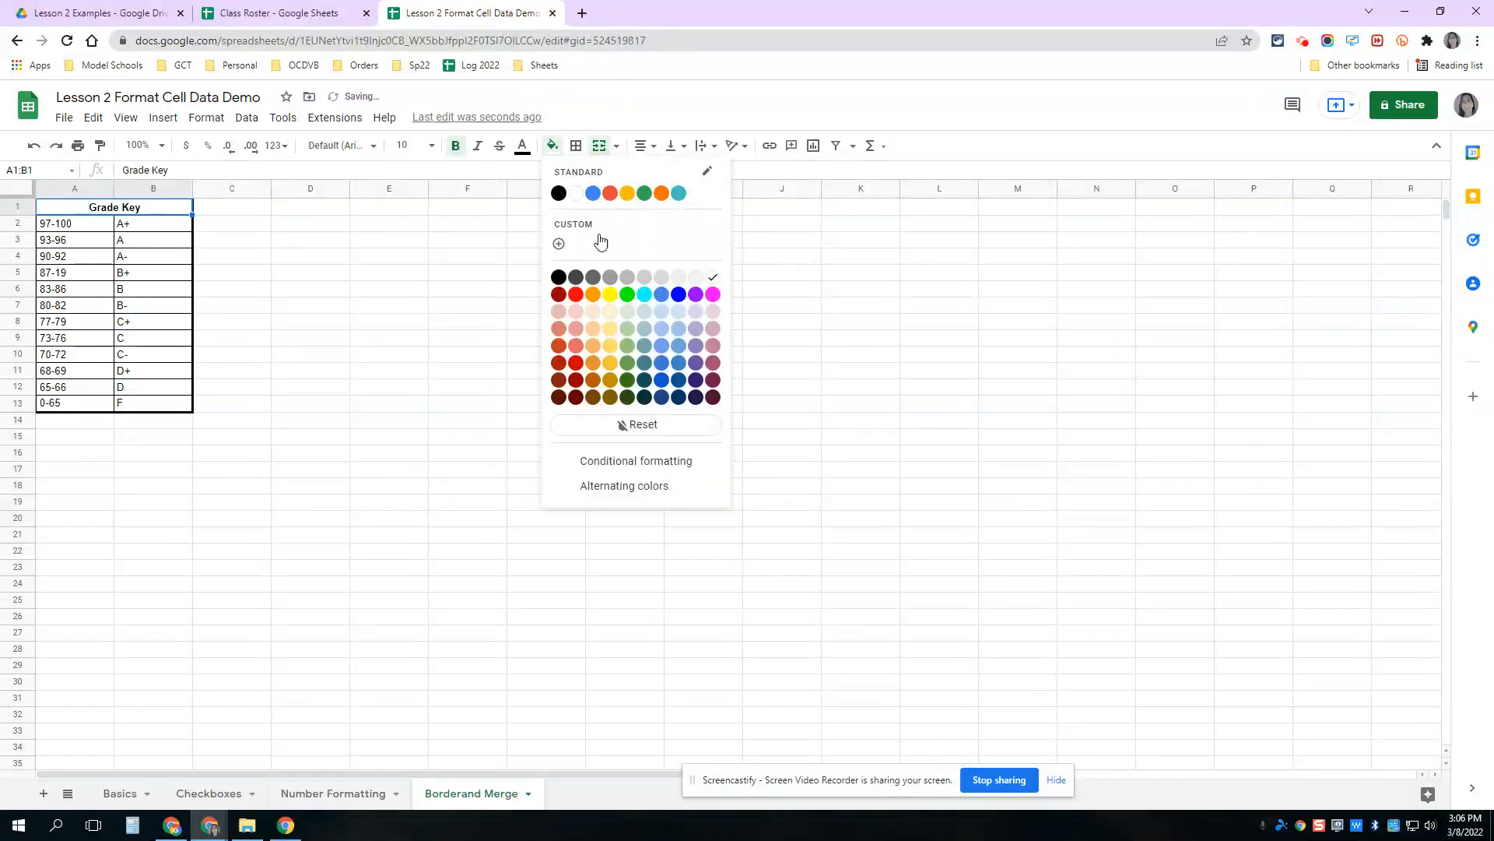
pyautogui.click(614, 298)
pyautogui.click(575, 325)
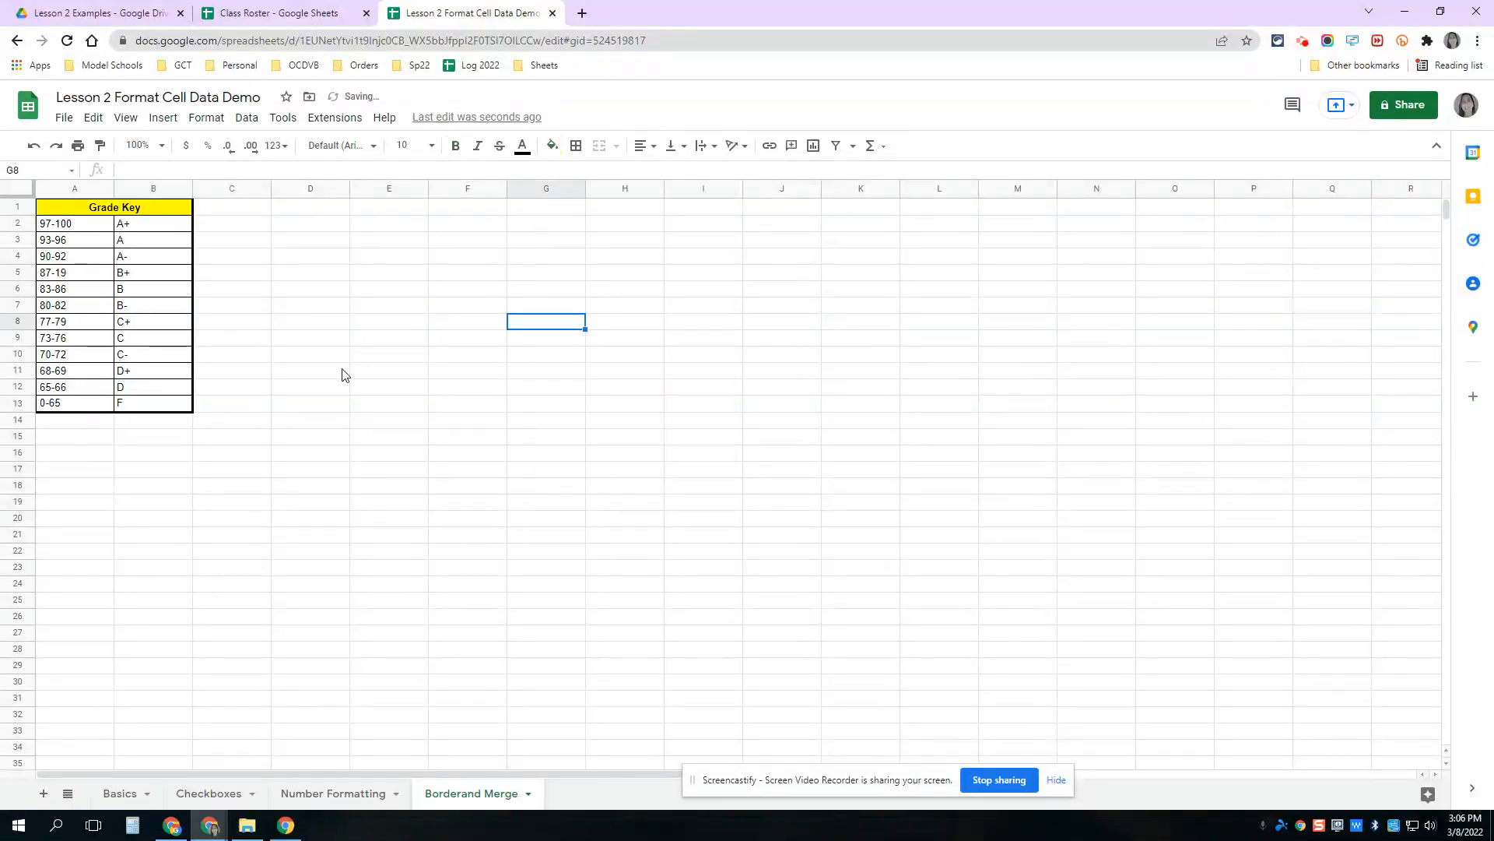